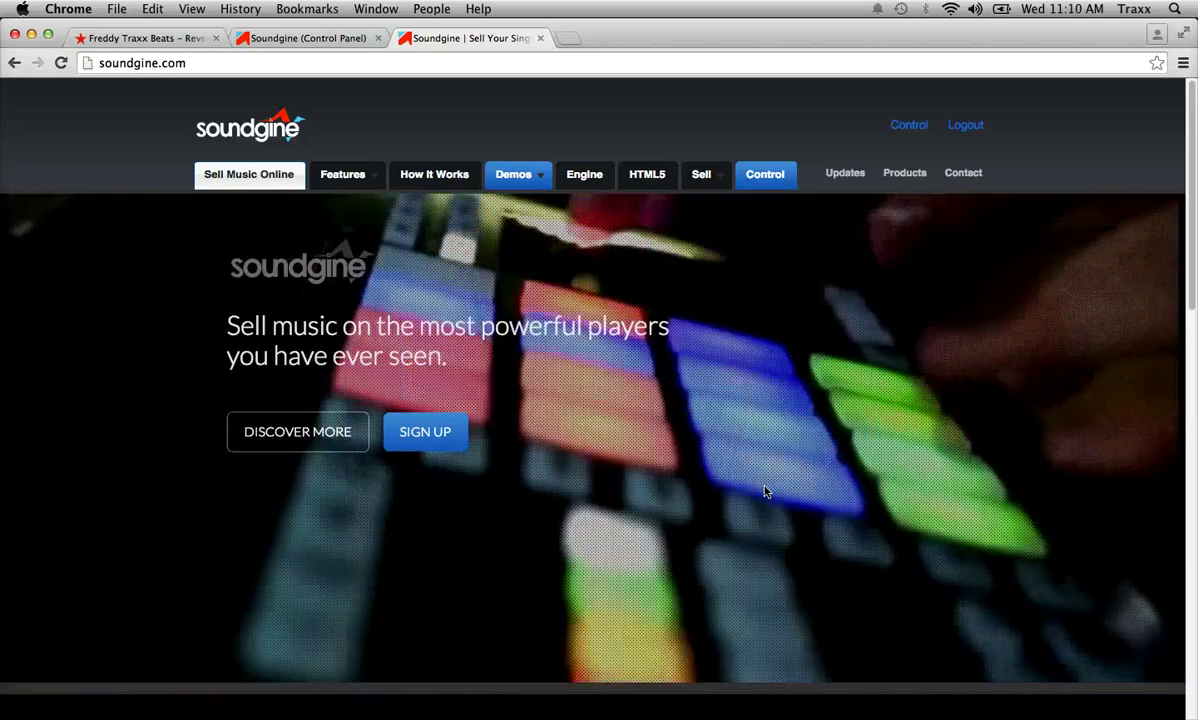
pyautogui.click(770, 483)
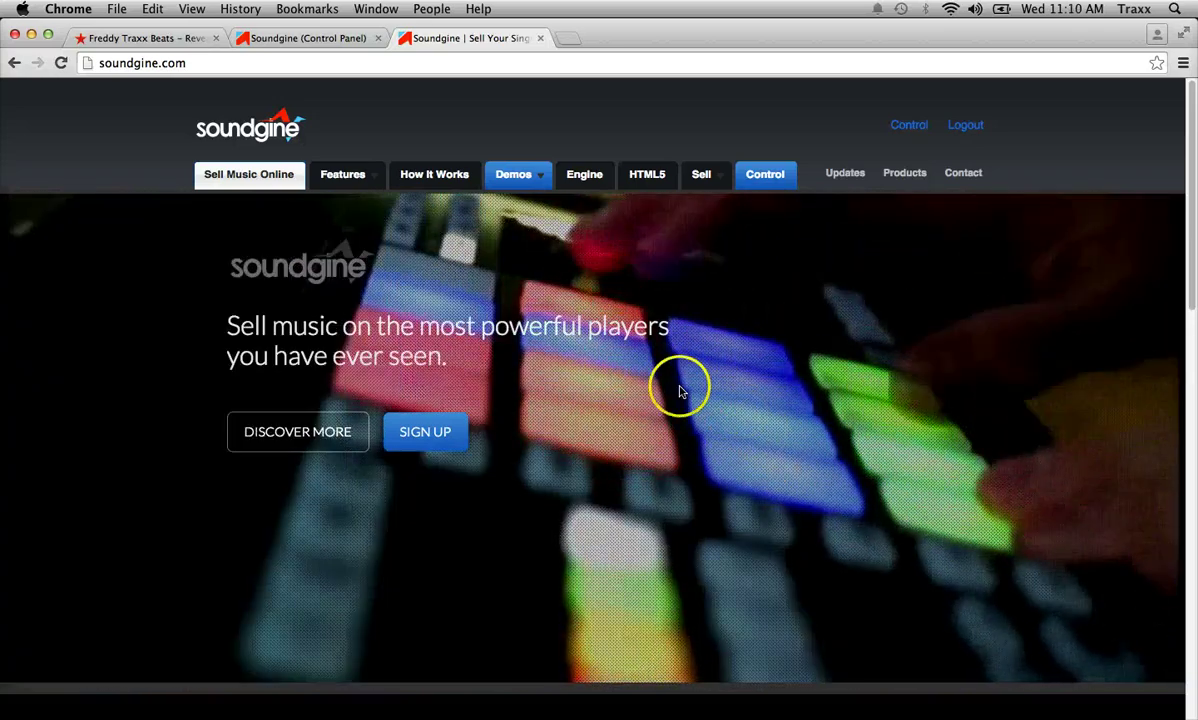
pyautogui.moveTo(565, 498)
pyautogui.mouseDown()
pyautogui.moveTo(794, 415)
pyautogui.moveTo(715, 303)
pyautogui.mouseUp()
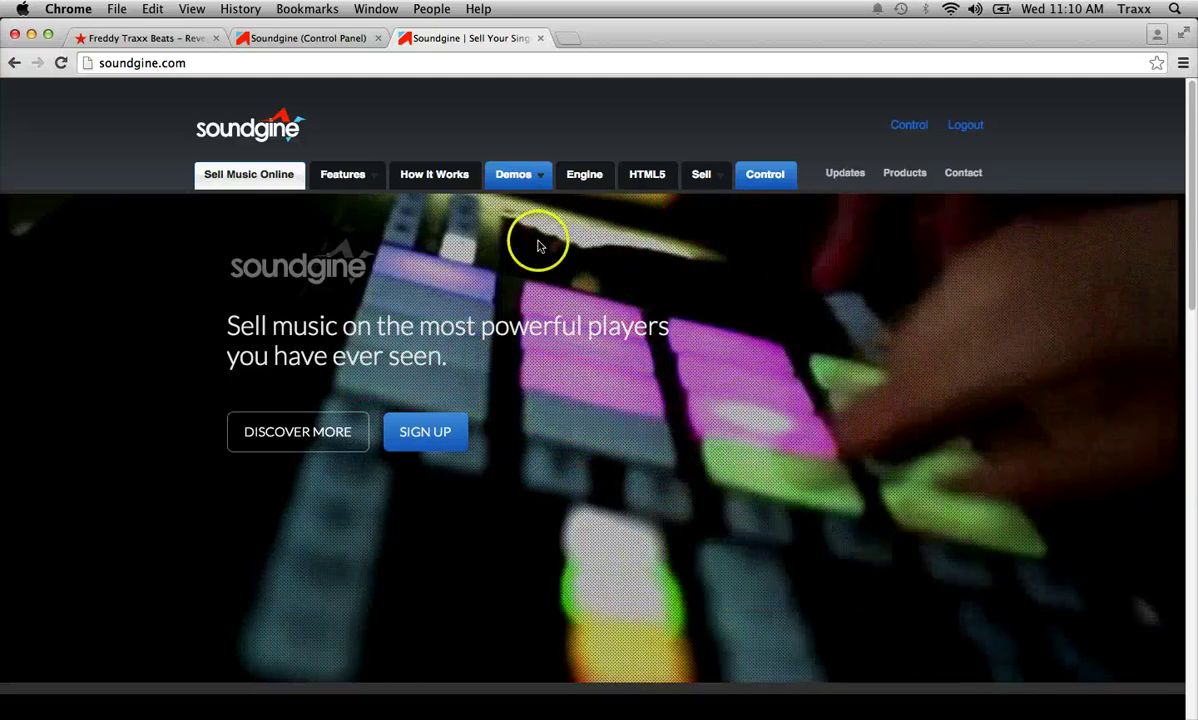
# Switch to the open ReverbNation page and open its Site Builder tool.
pyautogui.click(143, 40)
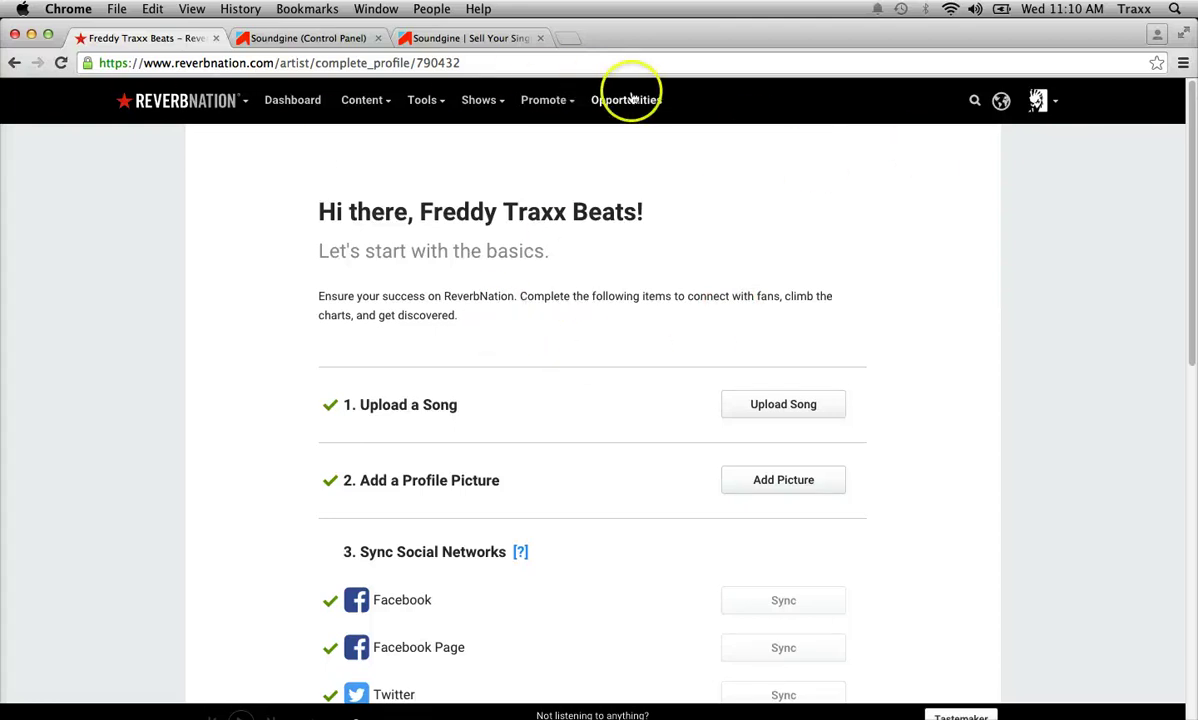
pyautogui.moveTo(422, 104)
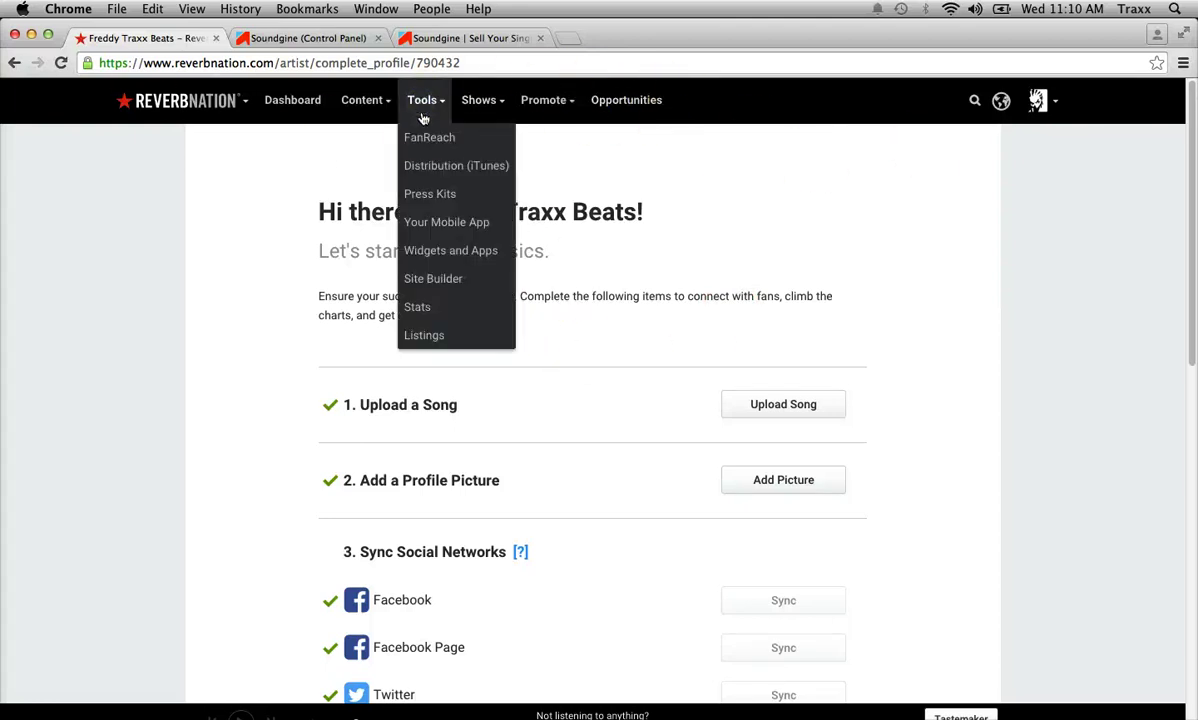
pyautogui.click(433, 278)
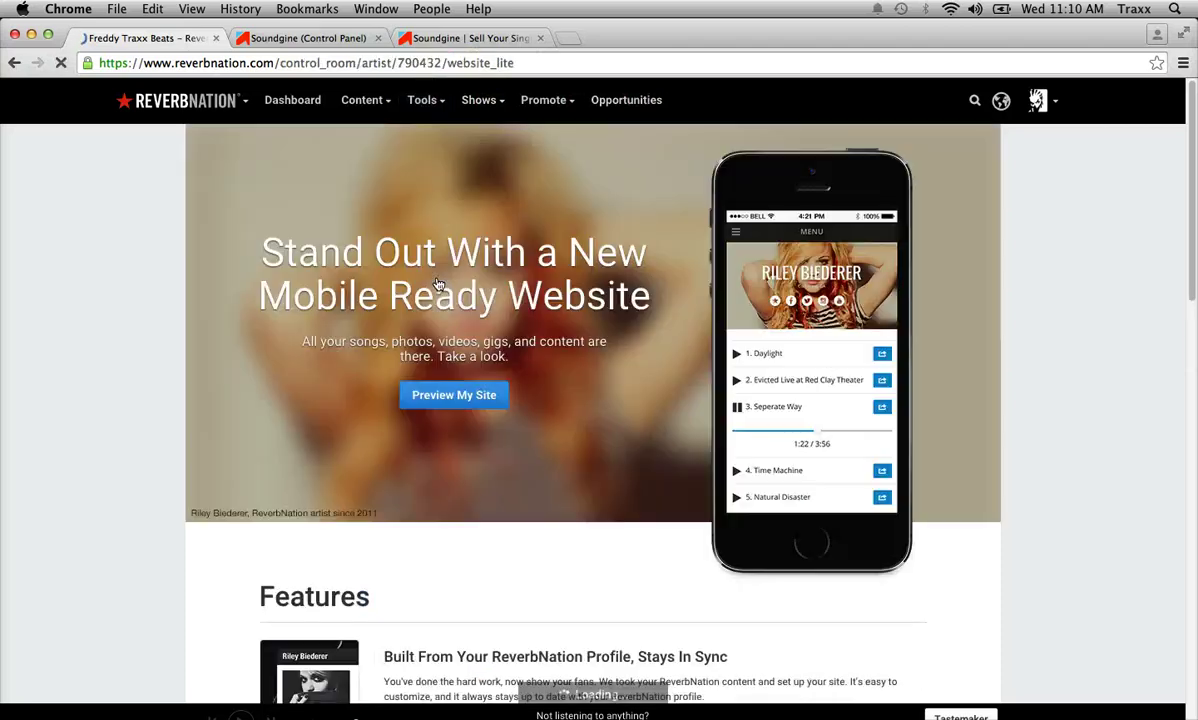
# Look over the Site Builder introduction page, including its feature descriptions and the promotional phone mock-up.
pyautogui.scroll(-3, 510, 210)
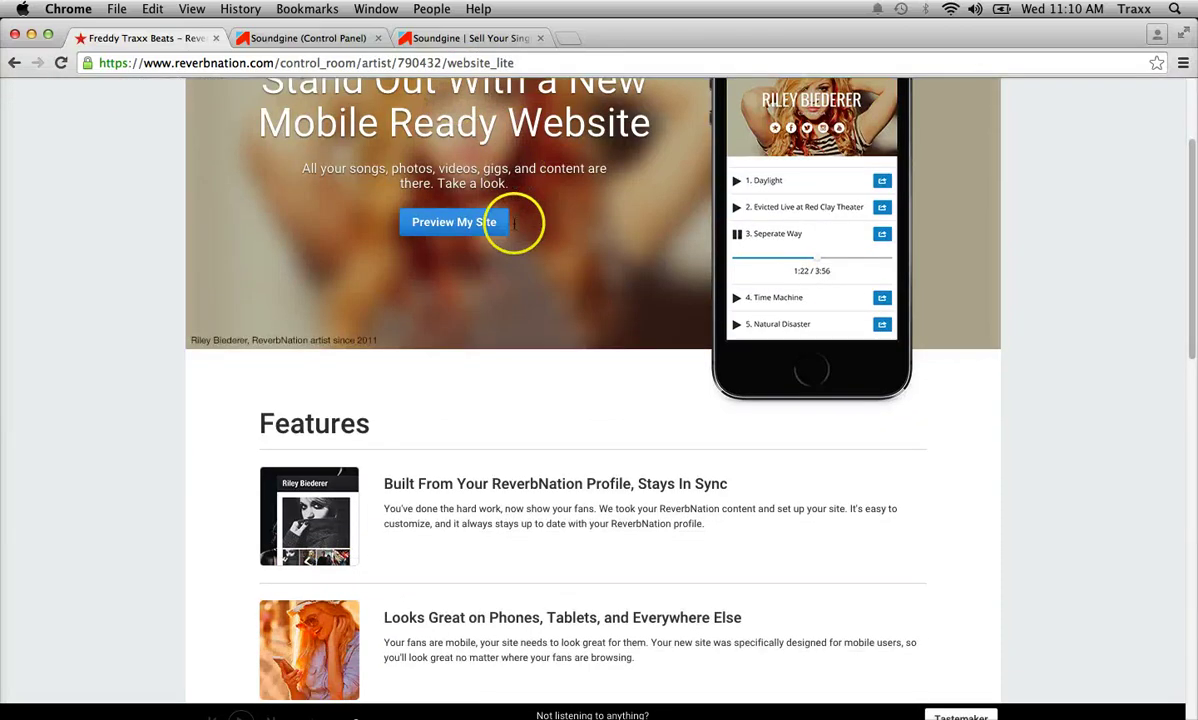
pyautogui.scroll(-5, 612, 337)
pyautogui.scroll(8, 612, 340)
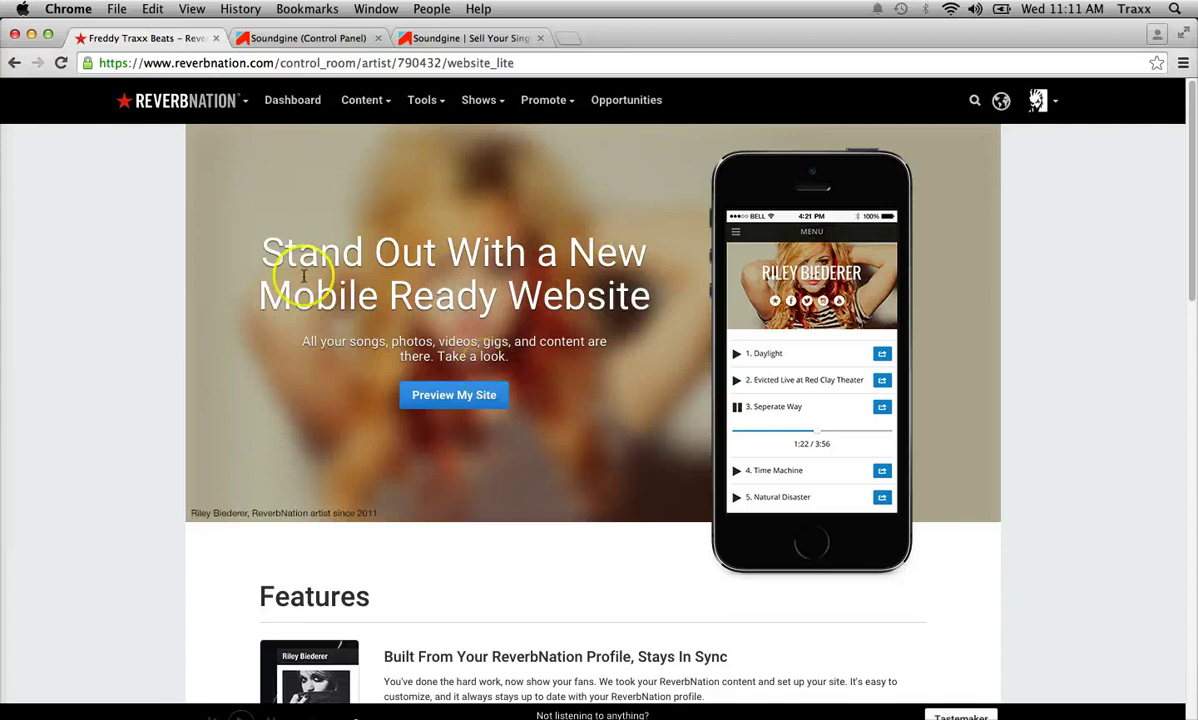
pyautogui.click(425, 105)
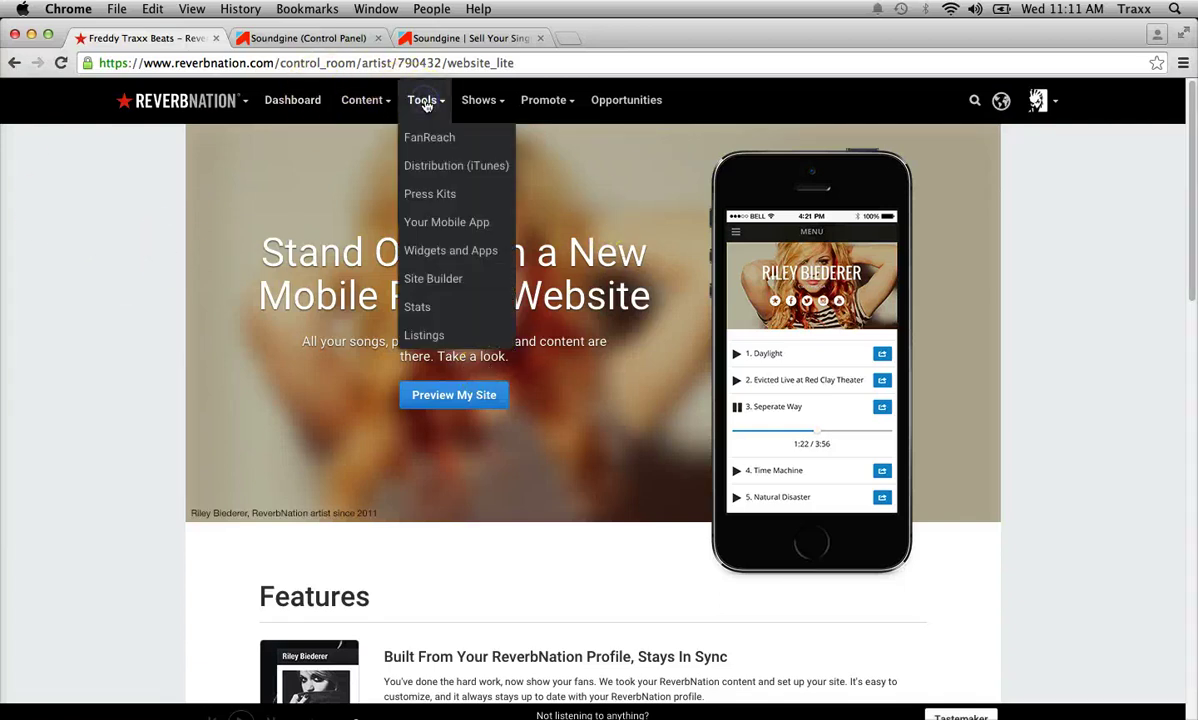
pyautogui.click(436, 280)
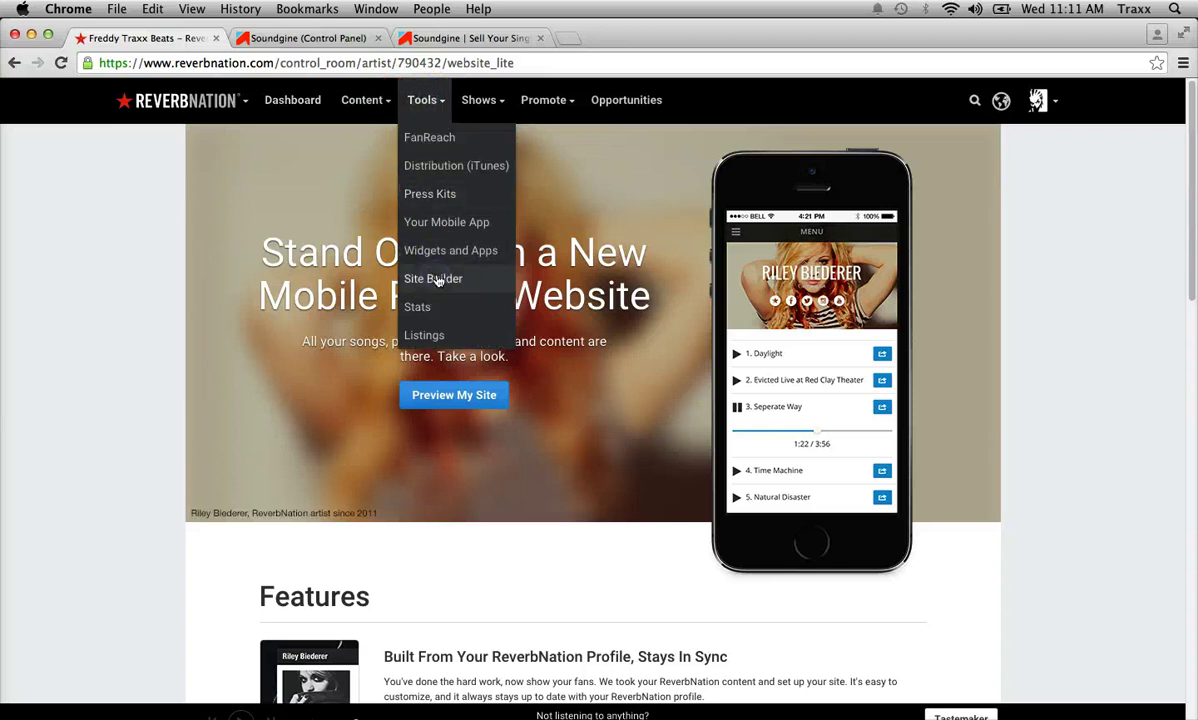
pyautogui.scroll(-4, 1136, 348)
pyautogui.scroll(-10, 1138, 349)
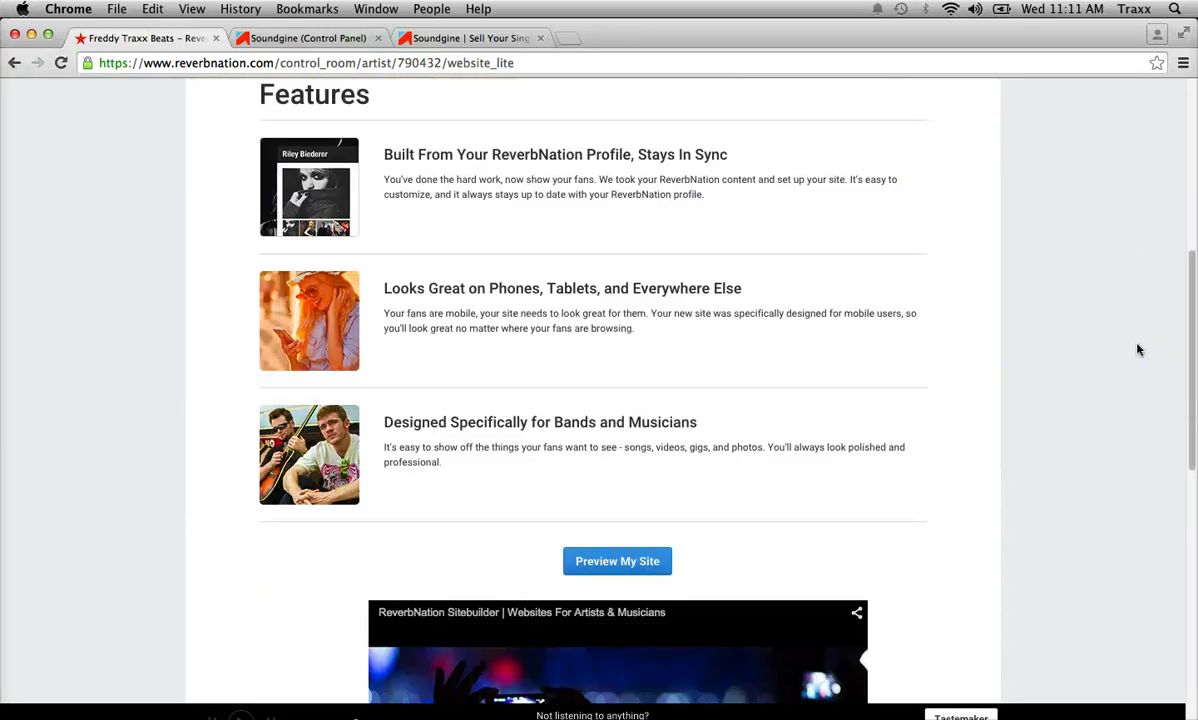
pyautogui.scroll(15, 1136, 349)
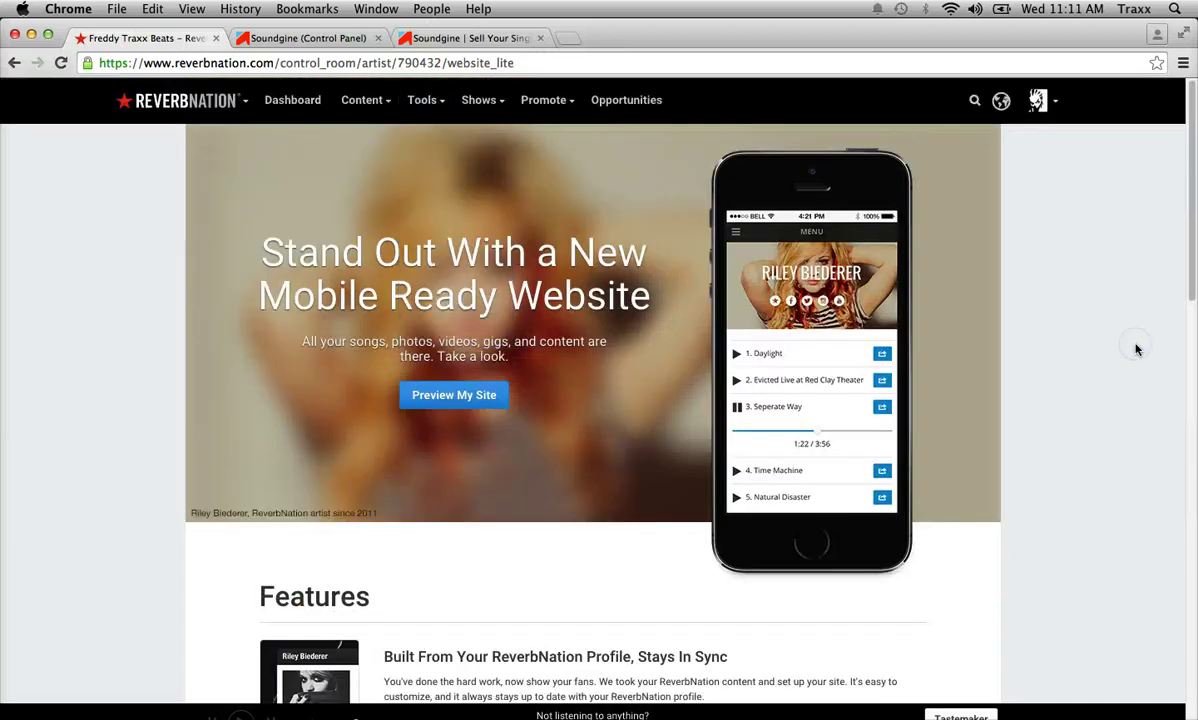
pyautogui.click(1120, 356)
pyautogui.scroll(-3, 1120, 356)
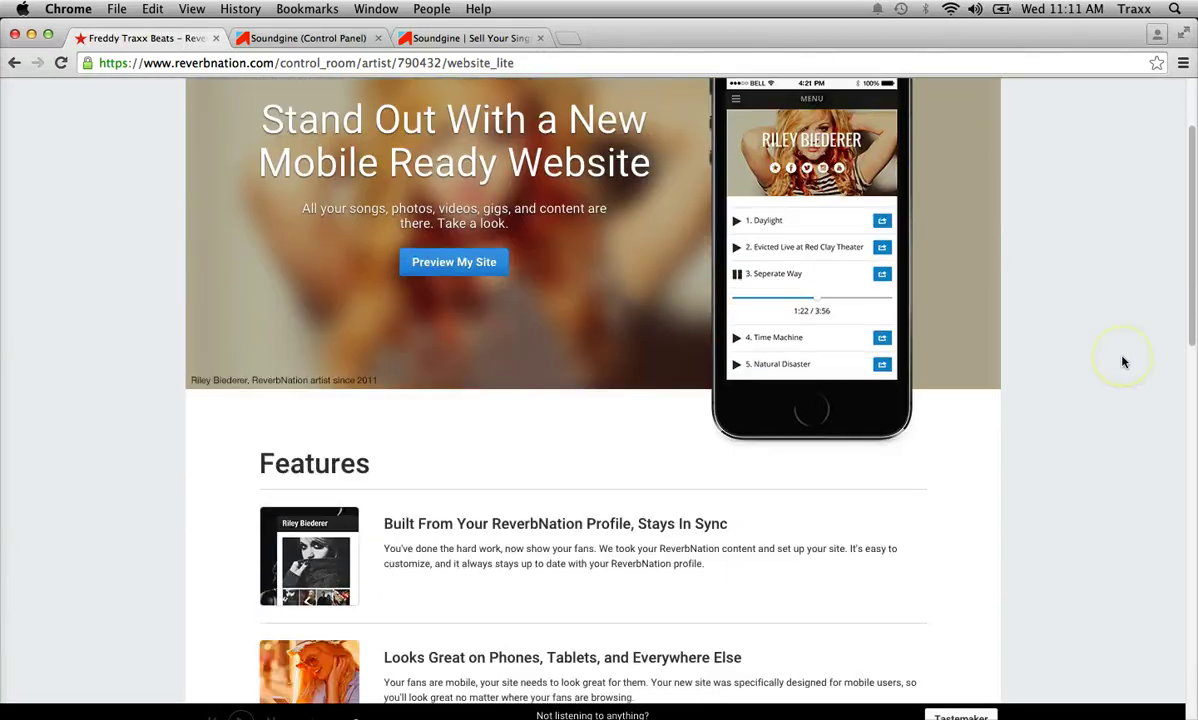
pyautogui.scroll(3, 1118, 350)
pyautogui.click(1116, 346)
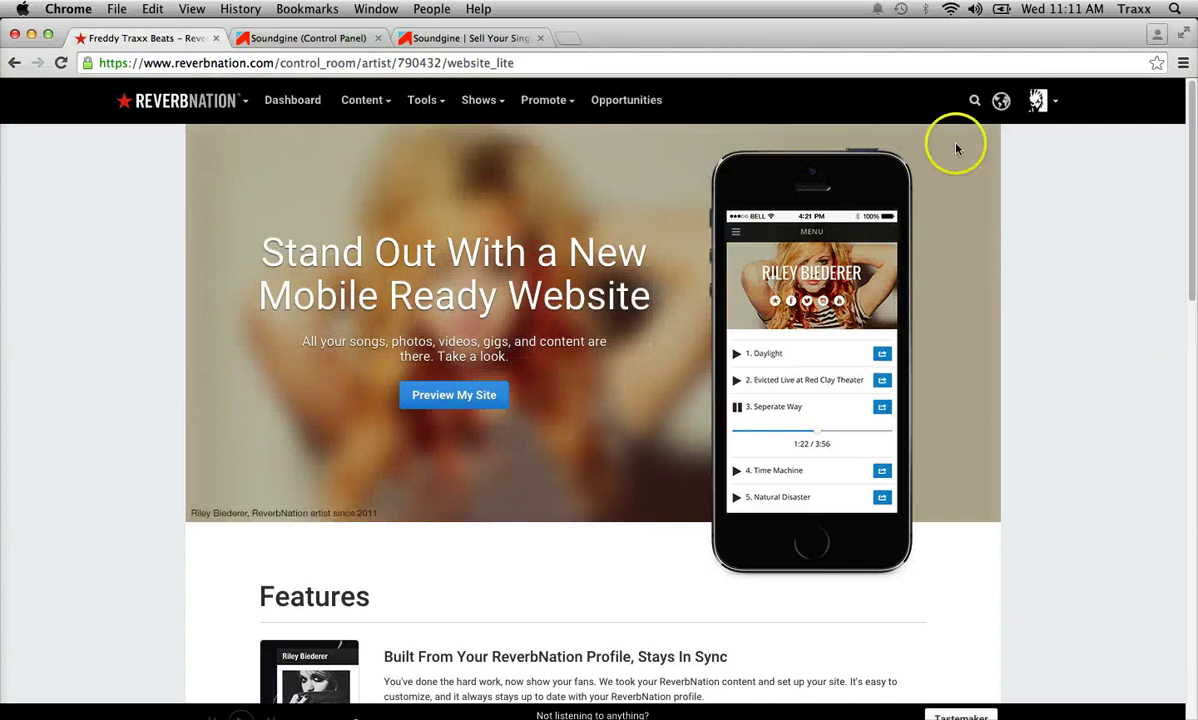
# Open the preview of the artist's own site and look through its mobile version.
pyautogui.click(421, 416)
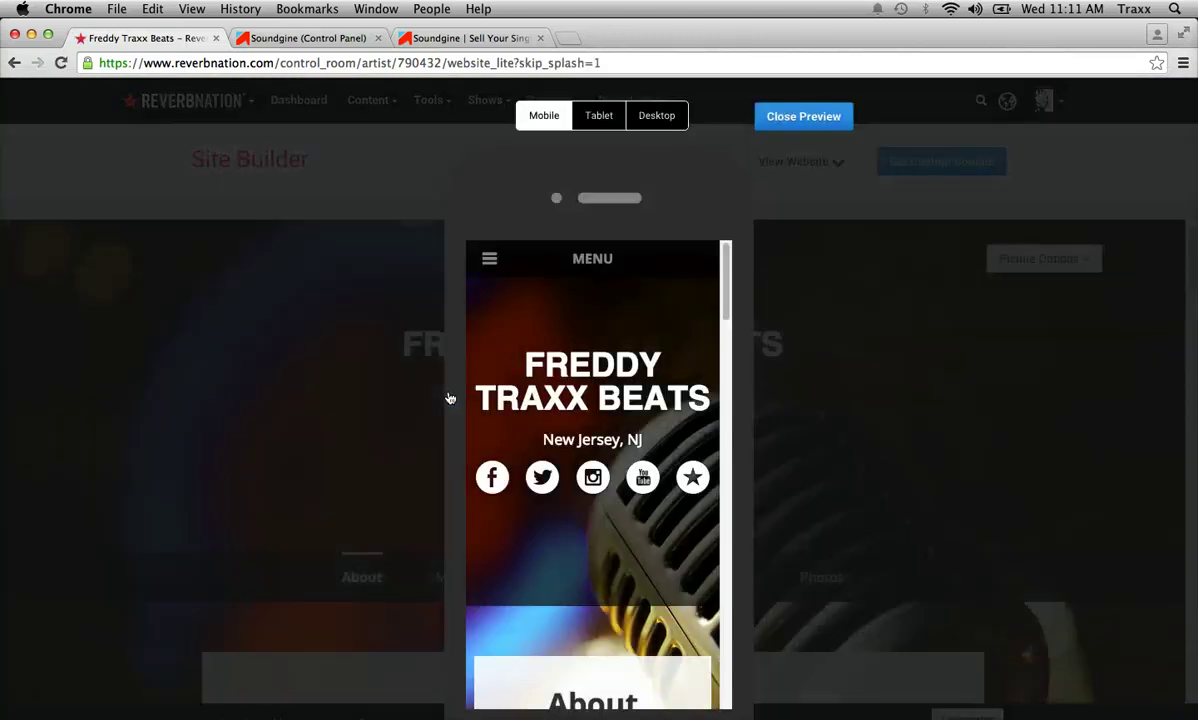
pyautogui.scroll(-2, 880, 375)
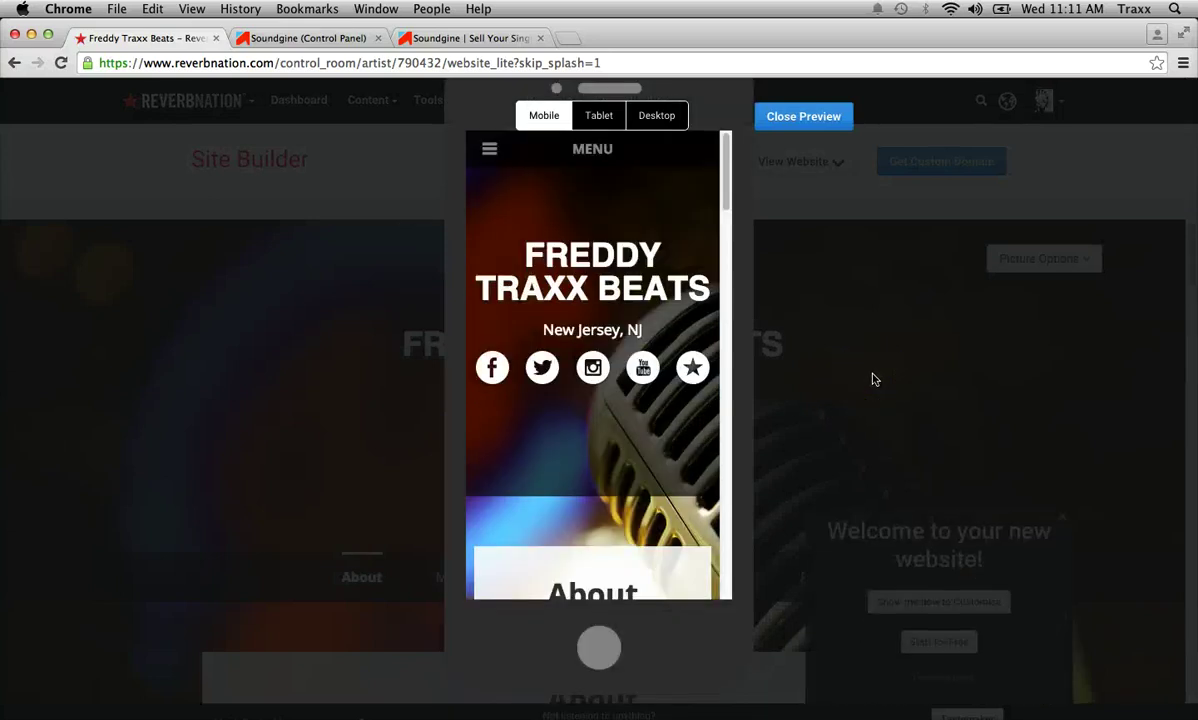
pyautogui.scroll(2, 873, 378)
pyautogui.click(876, 368)
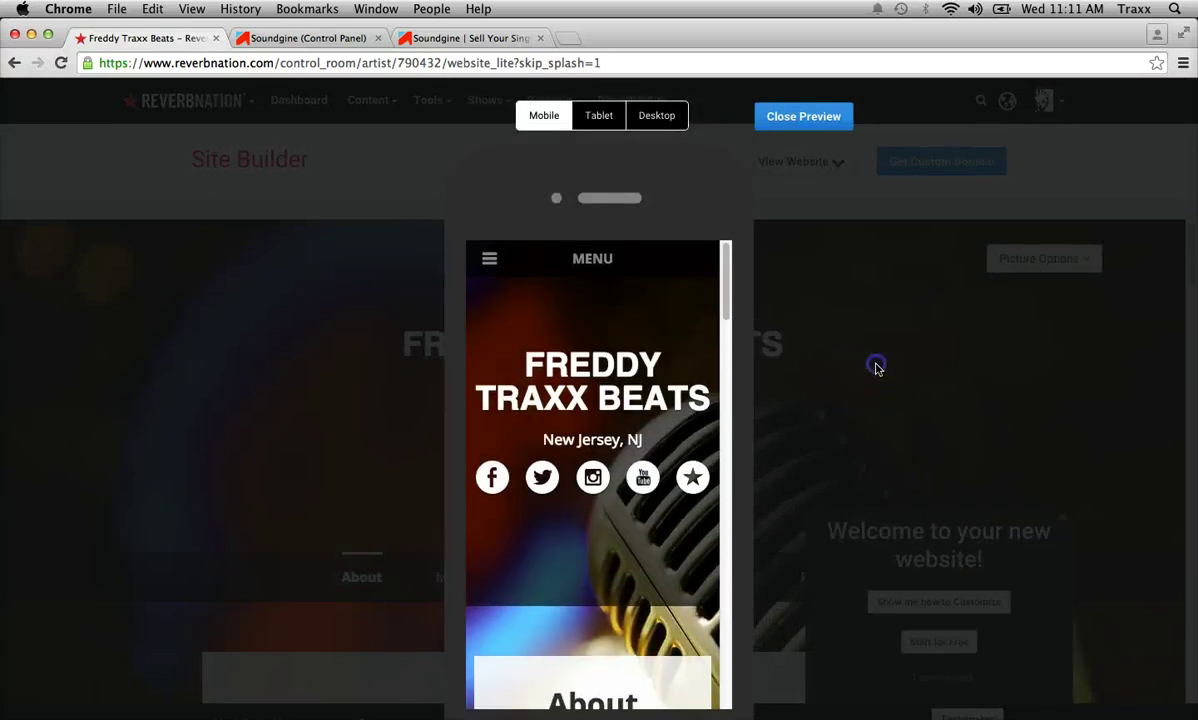
pyautogui.scroll(-6, 688, 568)
pyautogui.scroll(-5, 692, 568)
pyautogui.scroll(11, 692, 568)
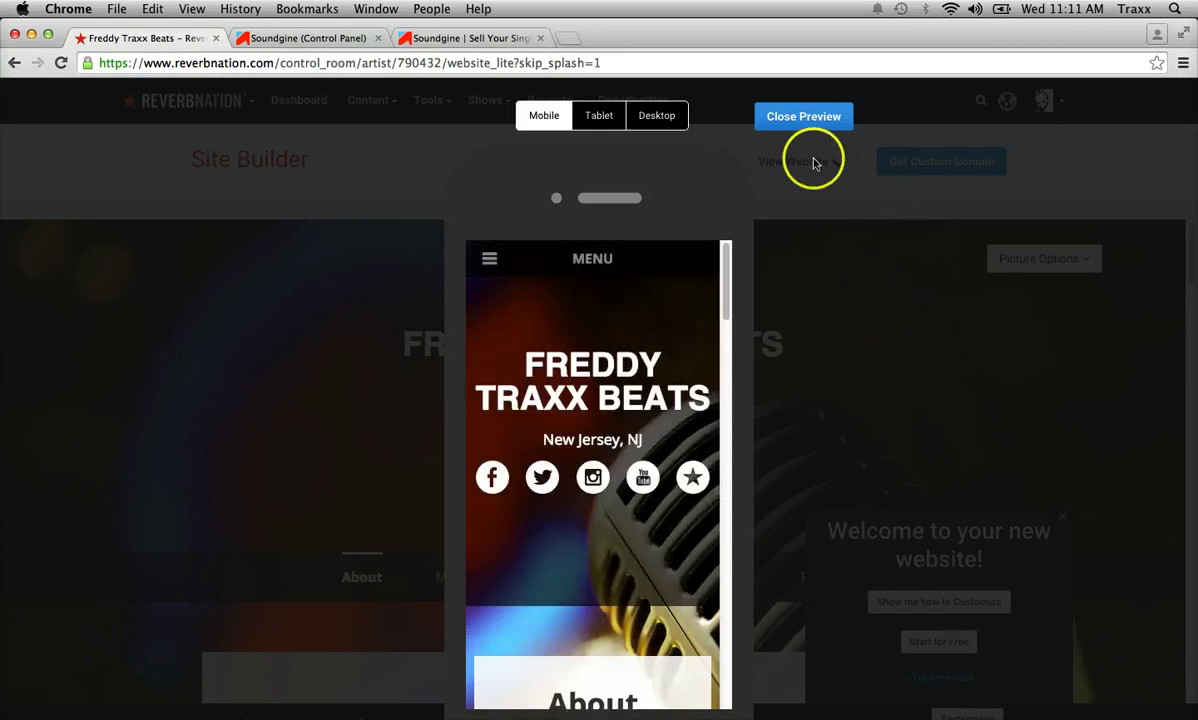
# Close the mobile preview and dismiss the Site Builder free trial offer to reach the site editor.
pyautogui.click(803, 116)
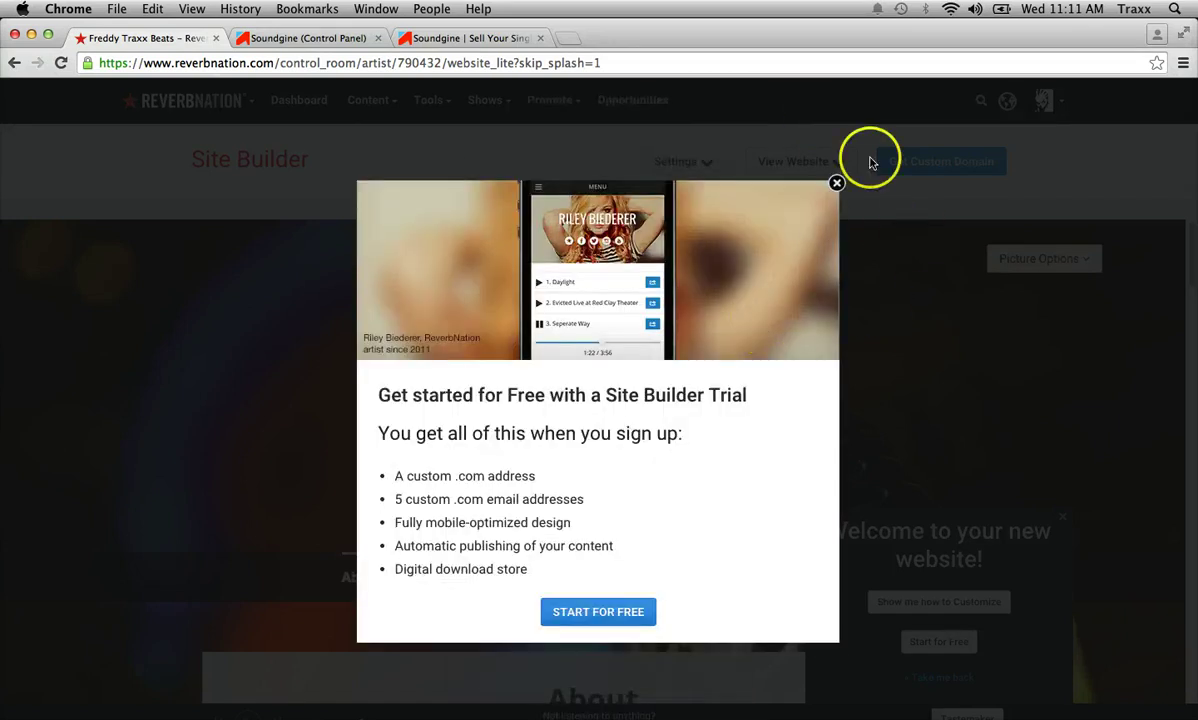
pyautogui.click(836, 183)
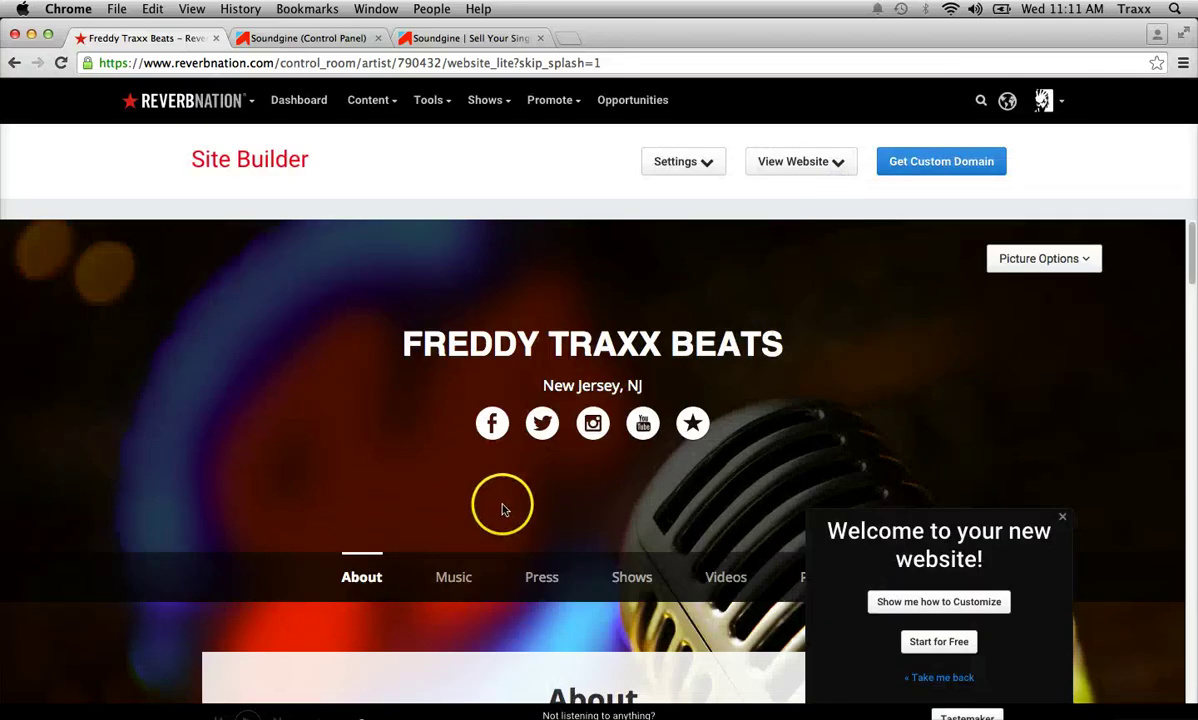
pyautogui.scroll(-3, 532, 492)
pyautogui.scroll(3, 545, 484)
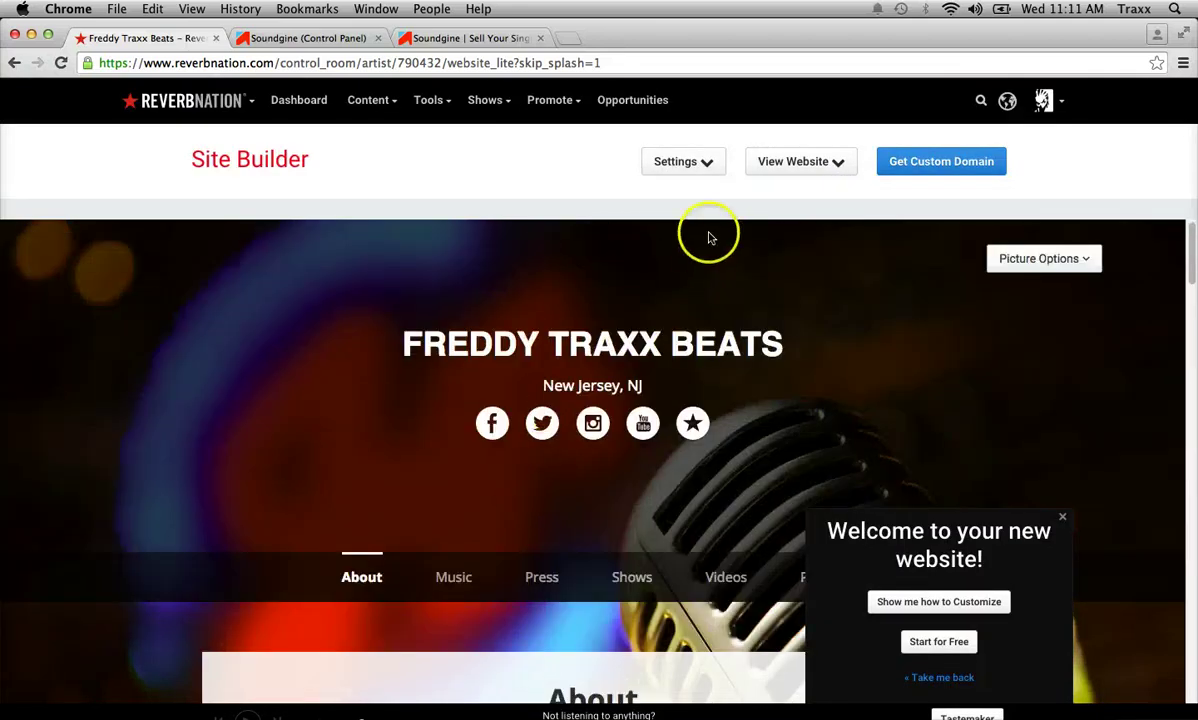
# Apply the Float template to the website.
pyautogui.click(660, 160)
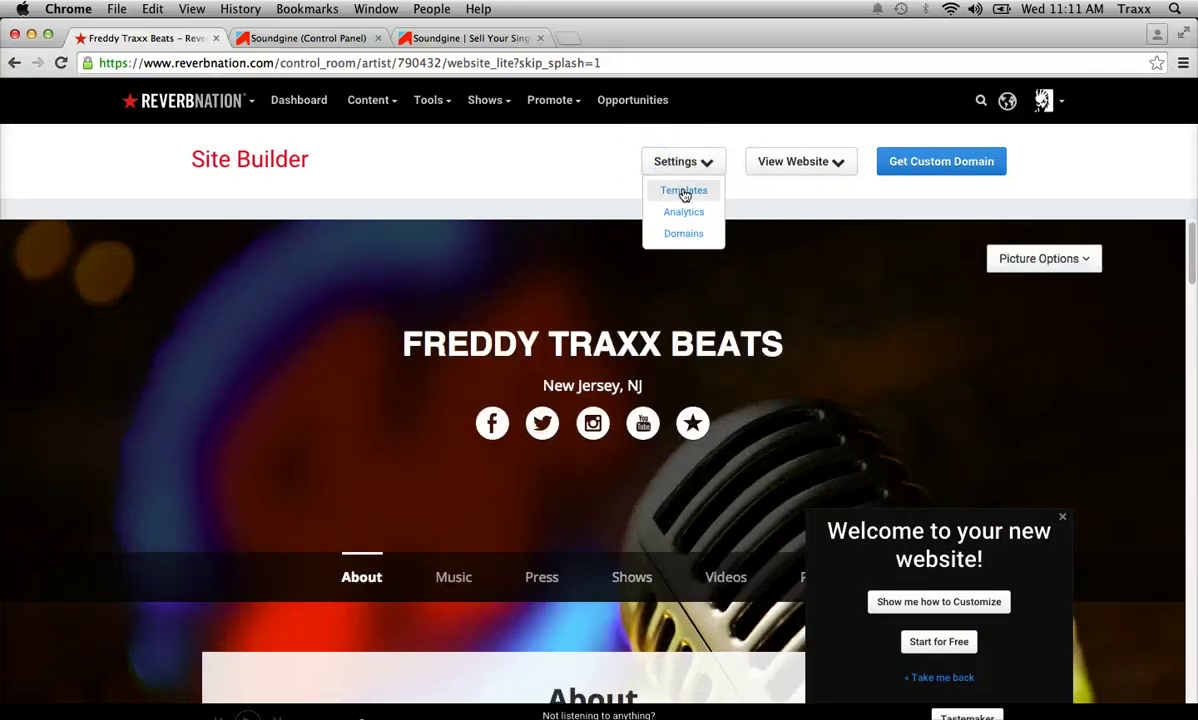
pyautogui.click(684, 191)
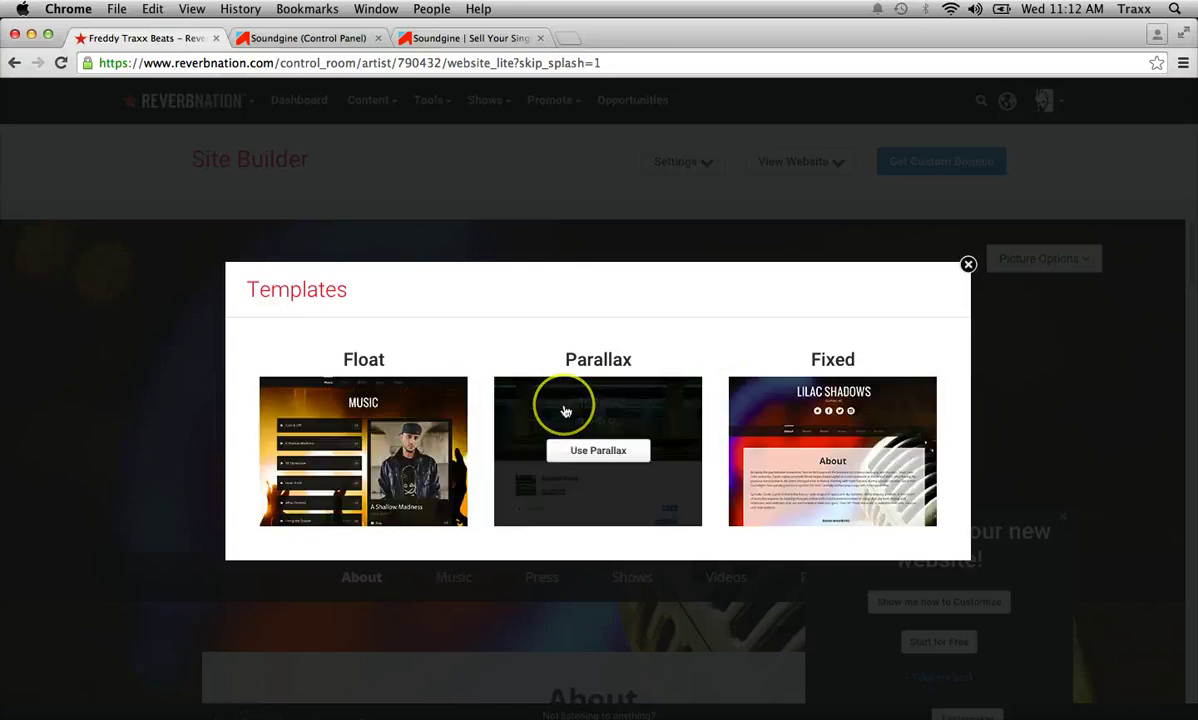
pyautogui.click(380, 410)
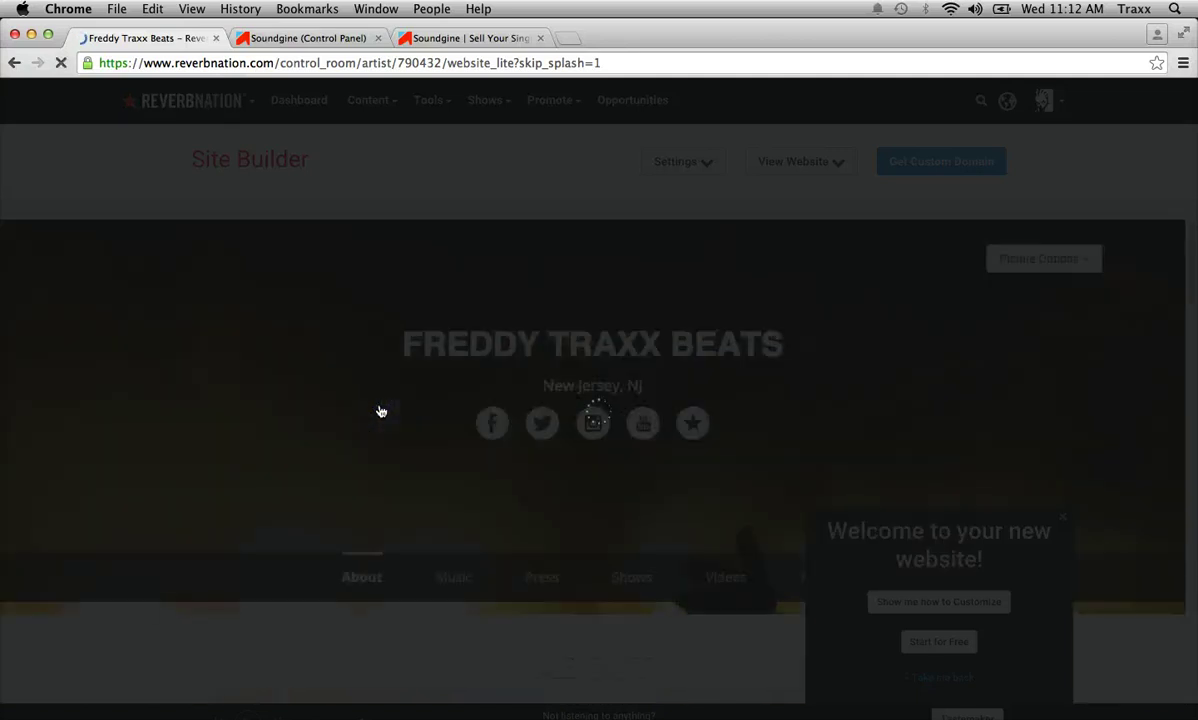
# Examine the site's About, Music, Press, Shows, Videos and Photos sections in the Float layout.
pyautogui.scroll(-10, 358, 404)
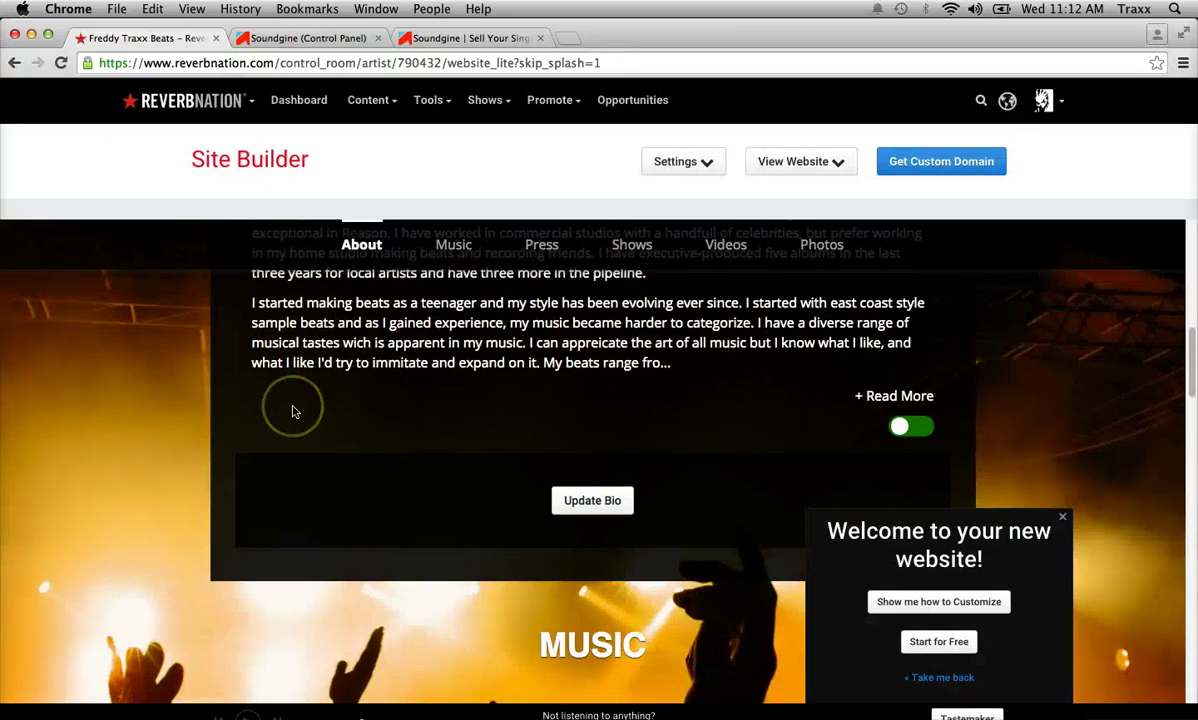
pyautogui.scroll(4, 293, 411)
pyautogui.scroll(-3, 293, 411)
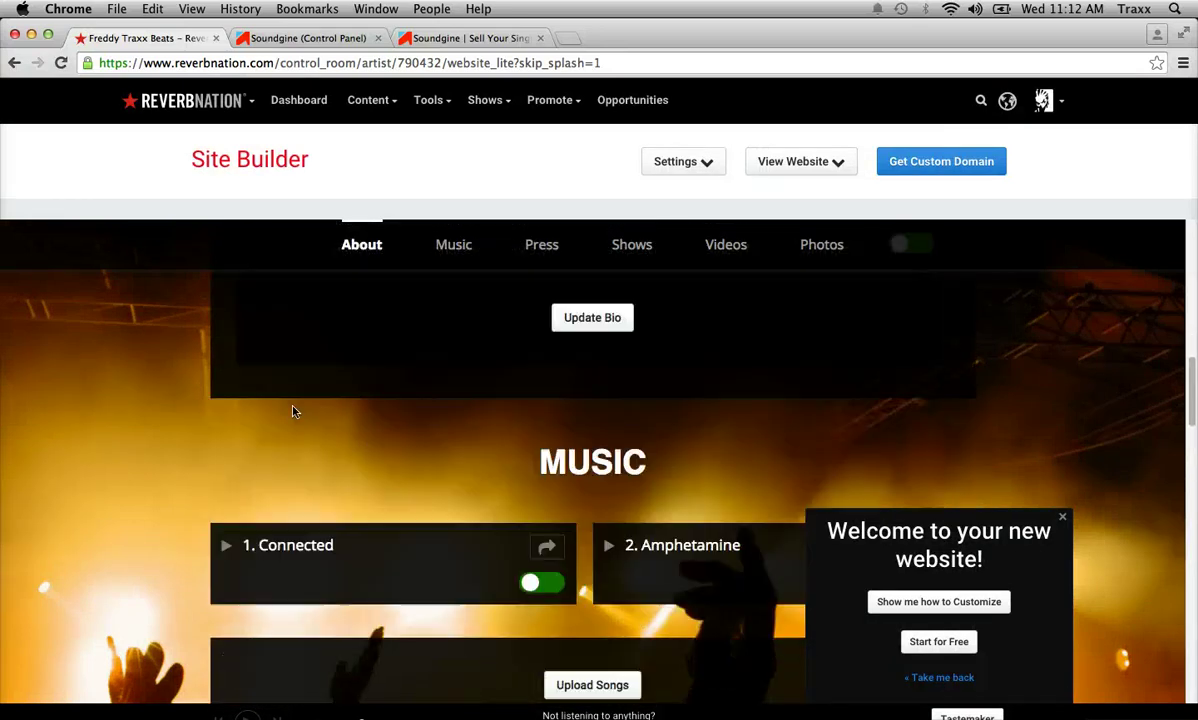
pyautogui.scroll(-5, 293, 411)
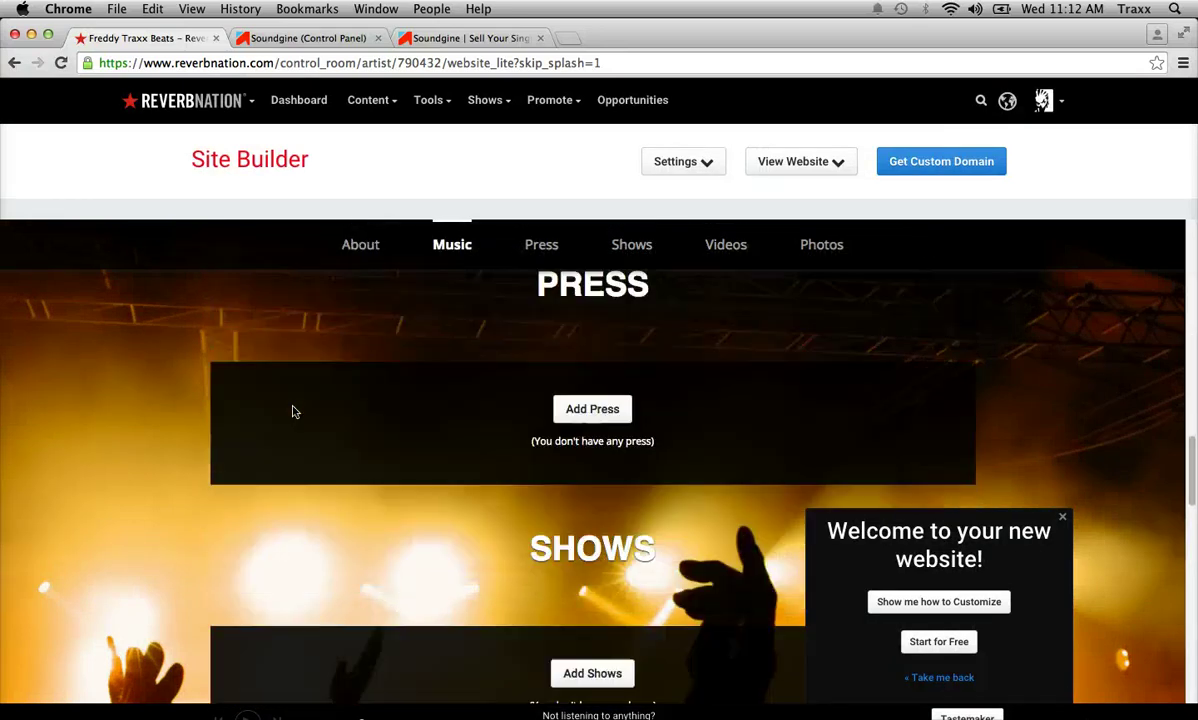
pyautogui.scroll(3, 293, 411)
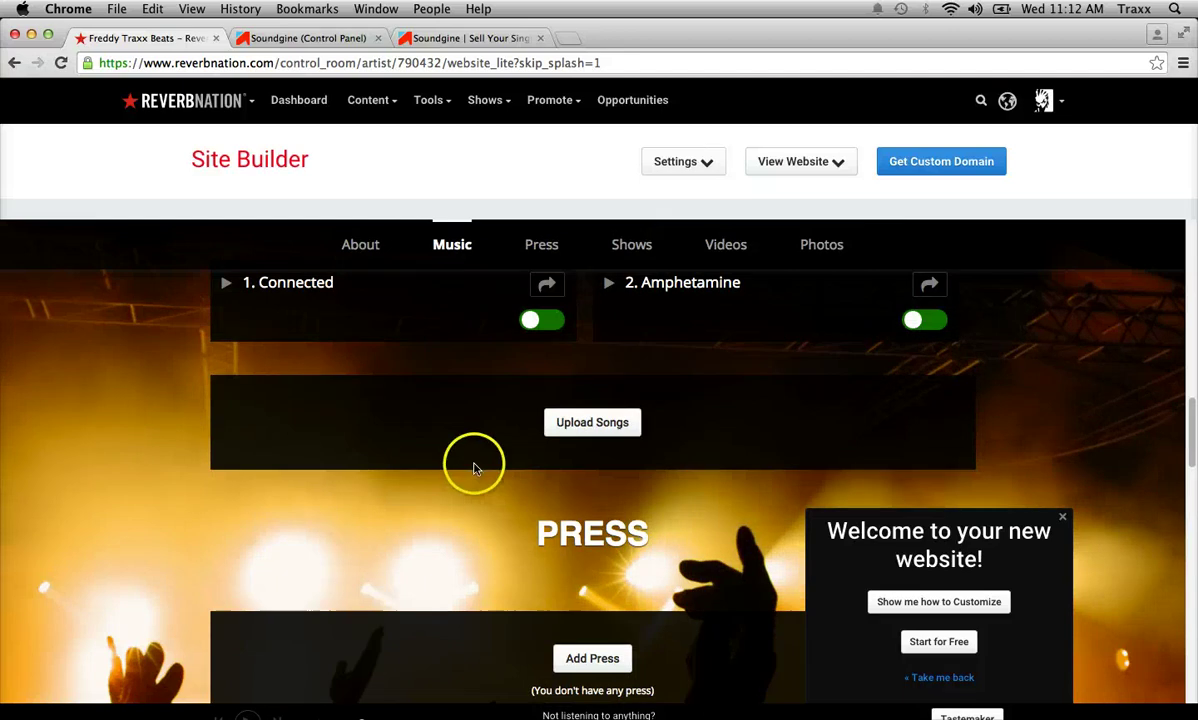
pyautogui.scroll(-2, 476, 468)
pyautogui.scroll(-5, 476, 466)
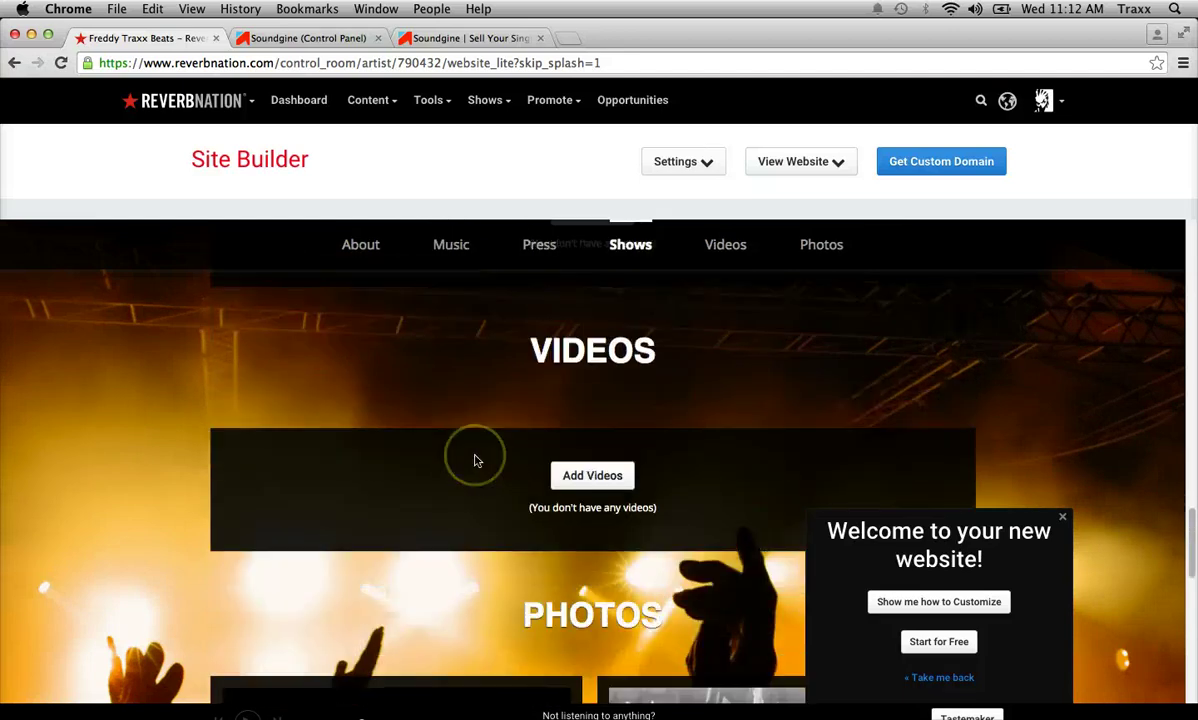
pyautogui.scroll(-3, 476, 460)
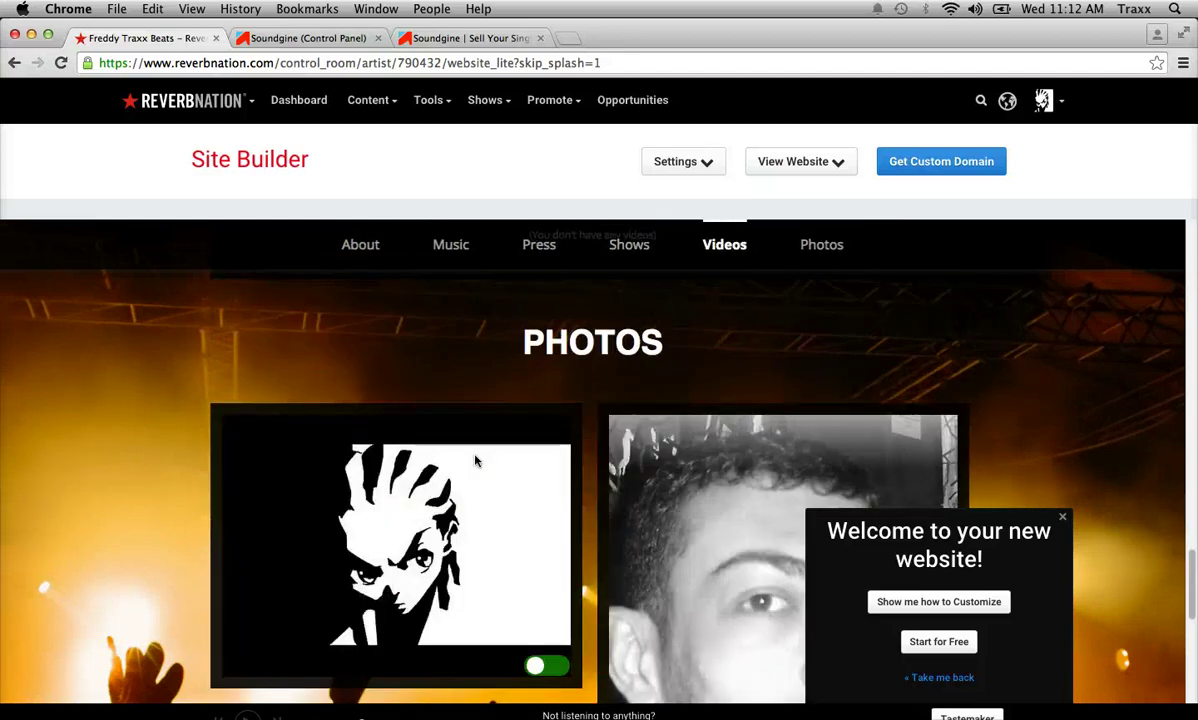
pyautogui.scroll(-2, 86, 396)
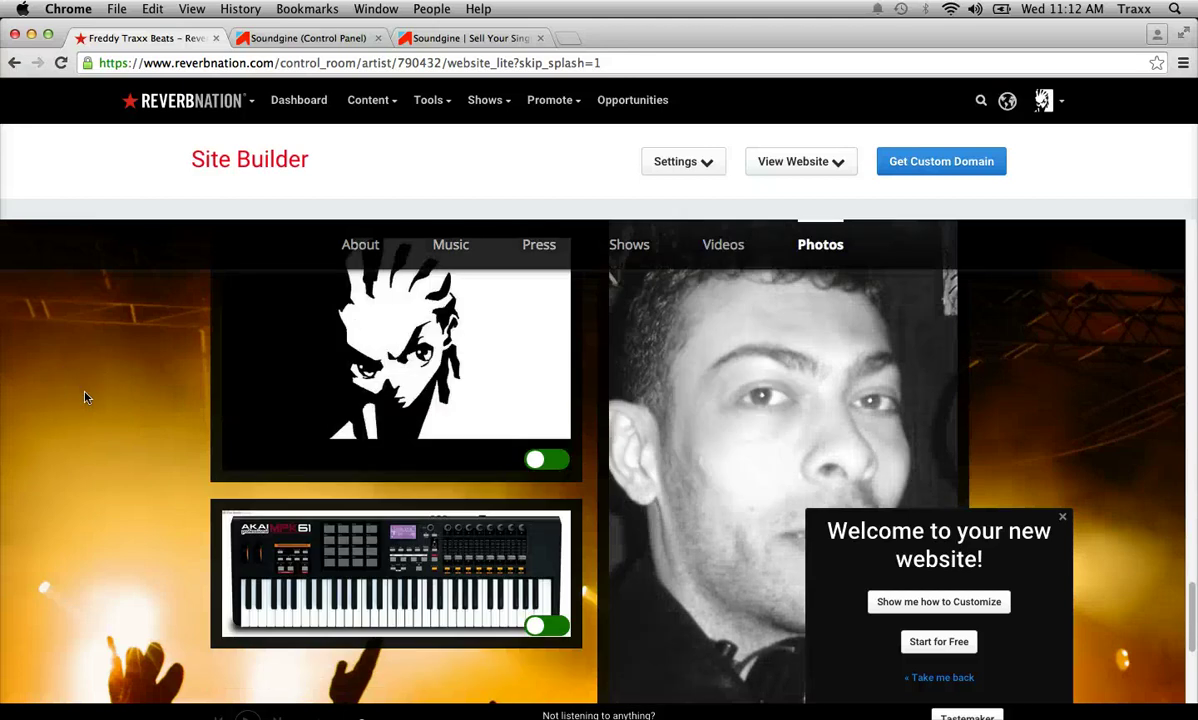
pyautogui.scroll(2, 108, 481)
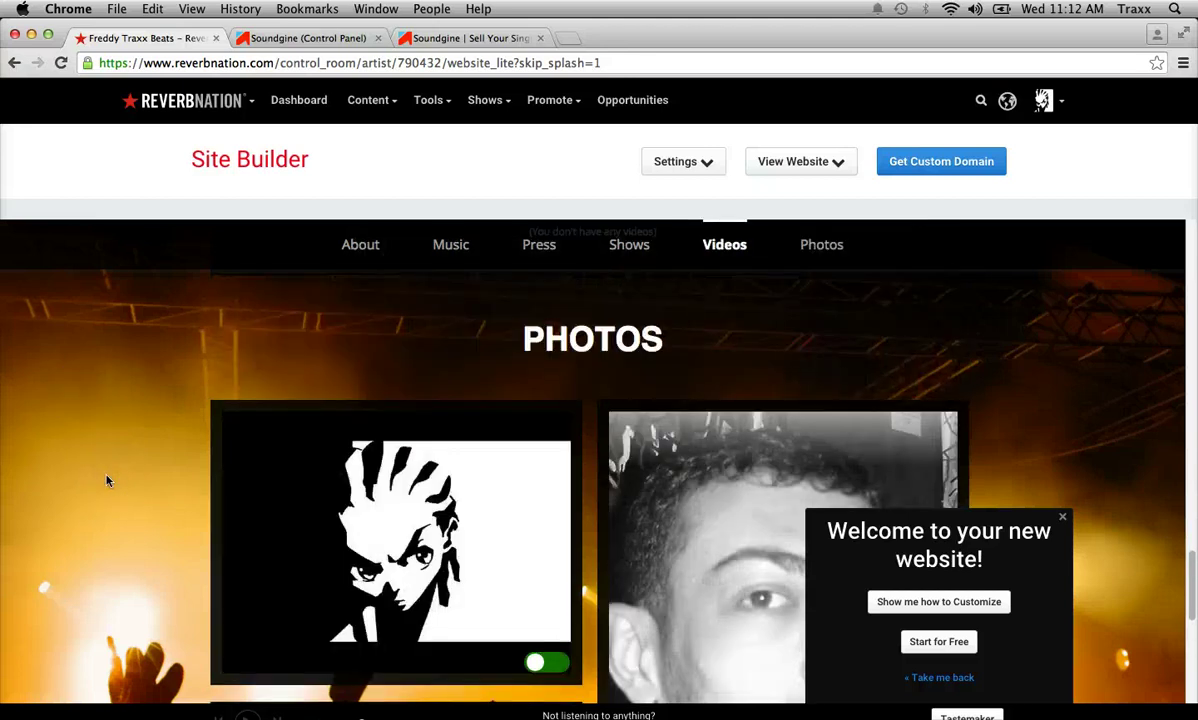
pyautogui.scroll(3, 108, 481)
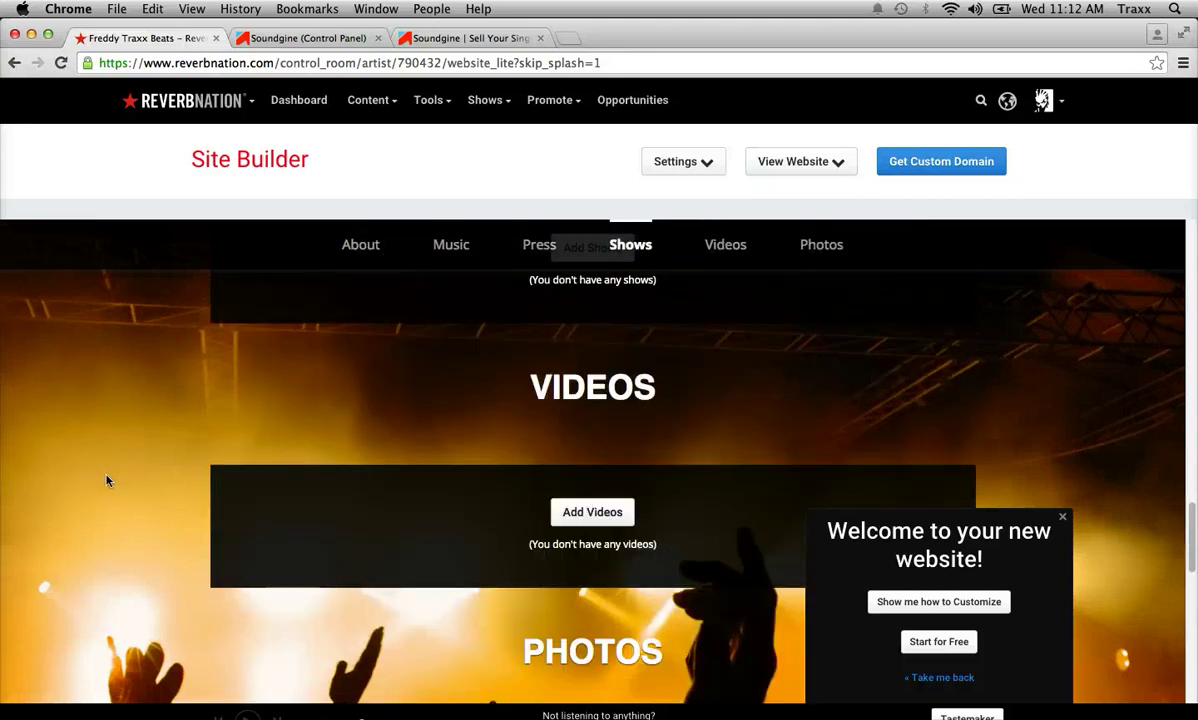
pyautogui.scroll(3, 108, 481)
pyautogui.scroll(5, 108, 481)
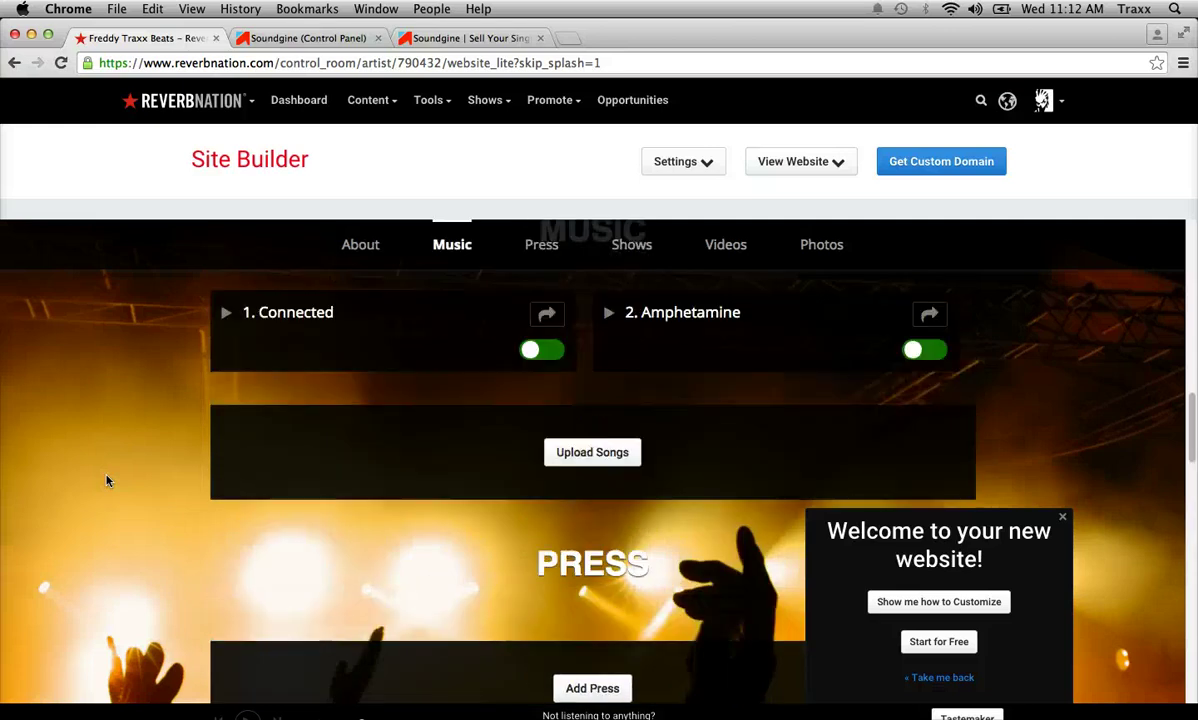
pyautogui.scroll(3, 108, 481)
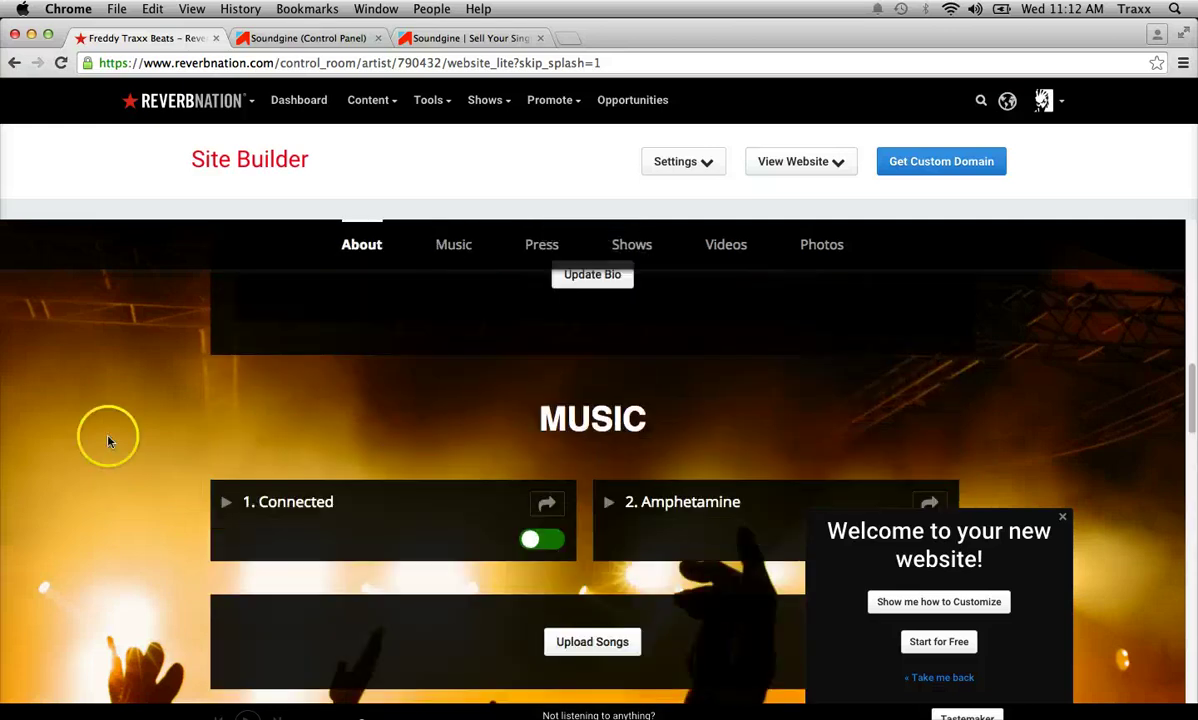
pyautogui.scroll(3, 103, 458)
pyautogui.scroll(-10, 105, 457)
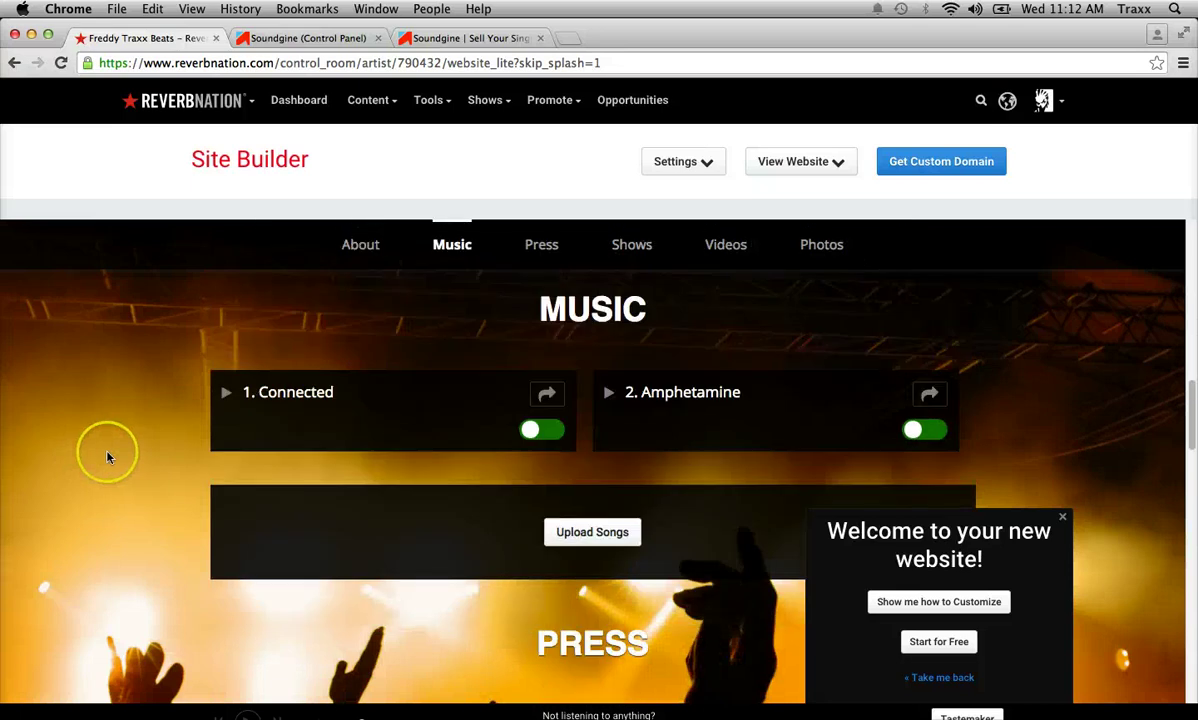
# Look over the Shows and Videos sections, the header and the artist bio of the Float site.
pyautogui.scroll(-3, 108, 457)
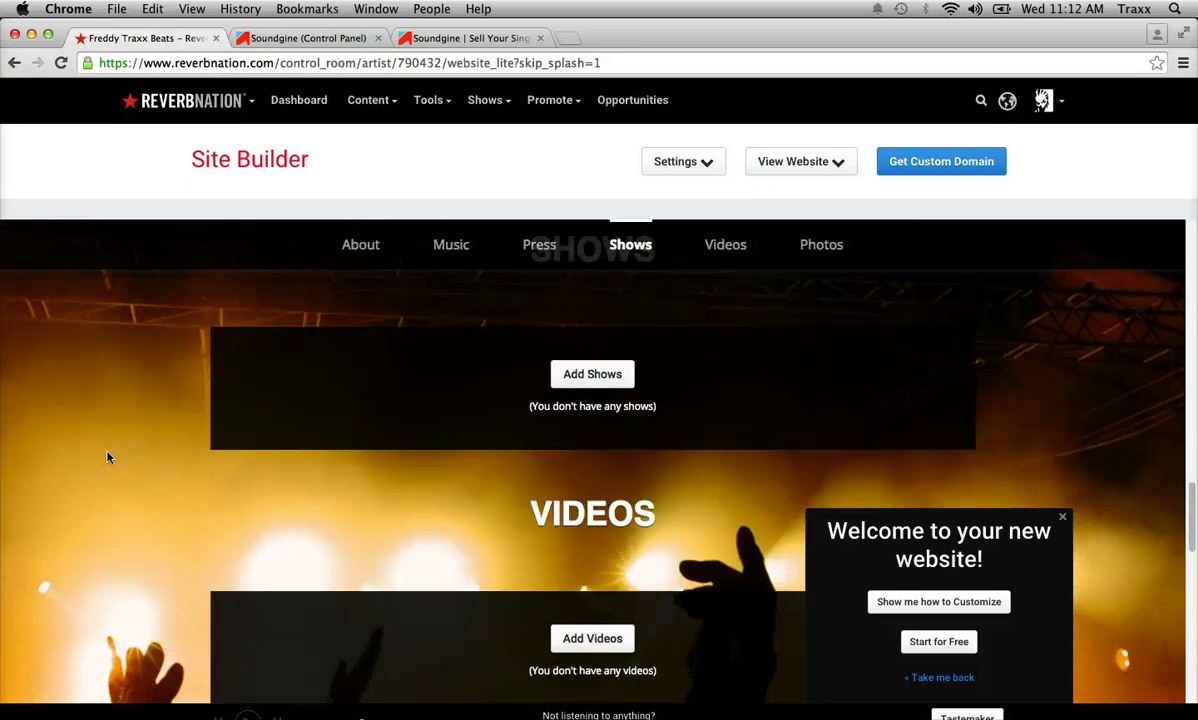
pyautogui.scroll(7, 109, 457)
pyautogui.scroll(8, 110, 457)
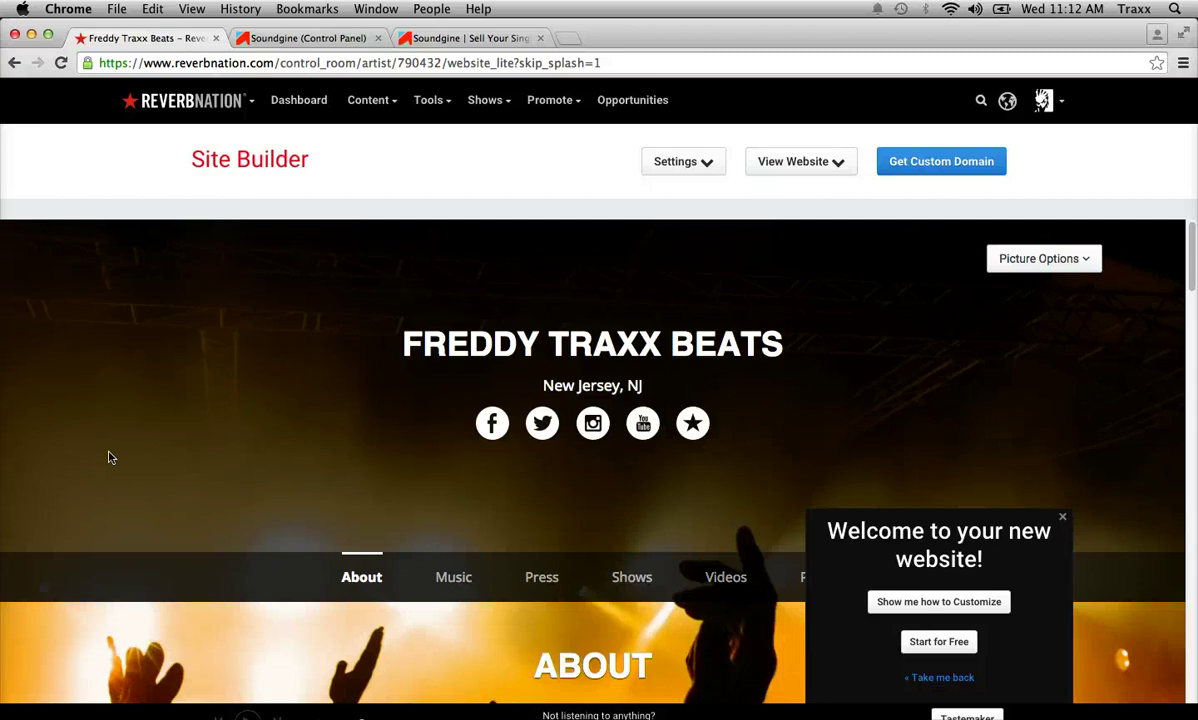
pyautogui.scroll(-5, 195, 430)
pyautogui.scroll(5, 197, 433)
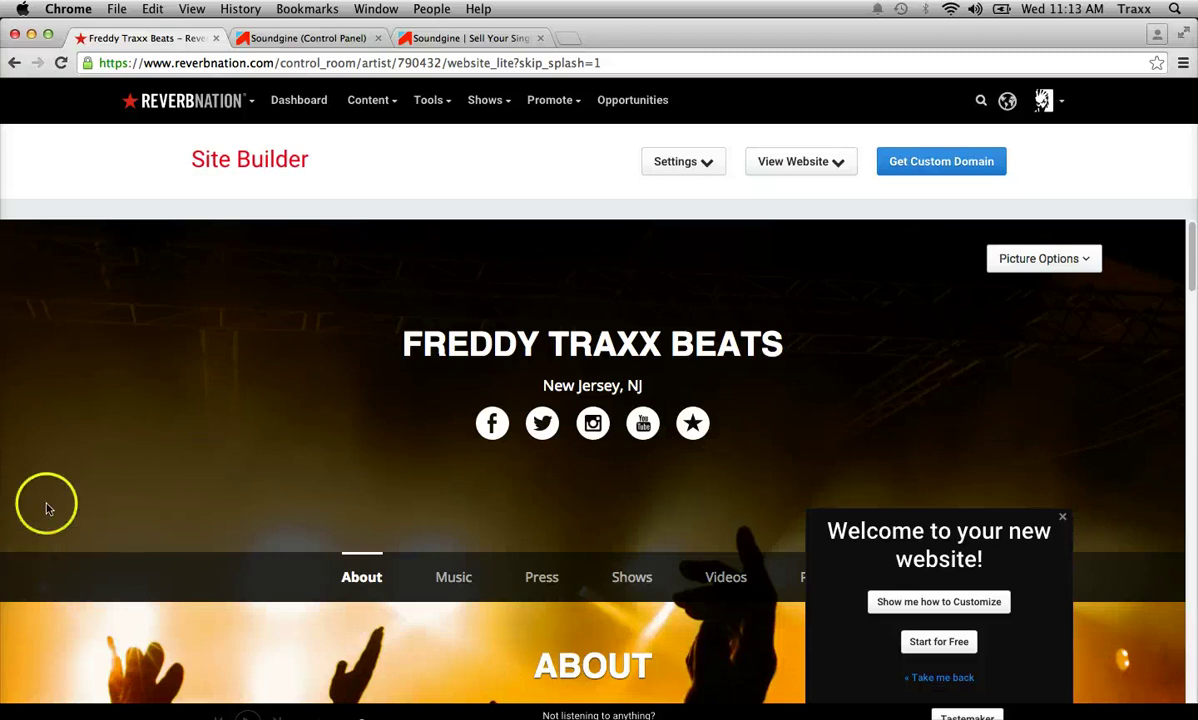
pyautogui.scroll(-2, 139, 401)
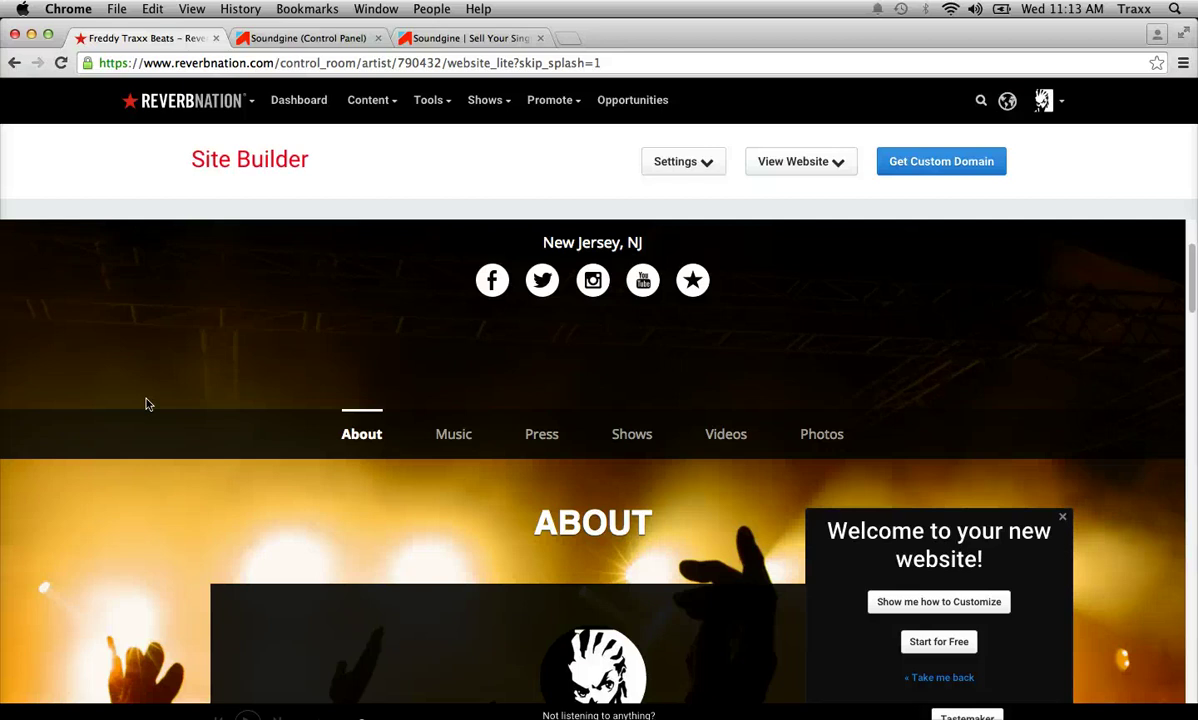
pyautogui.click(190, 450)
pyautogui.scroll(-3, 176, 412)
pyautogui.scroll(-12, 176, 412)
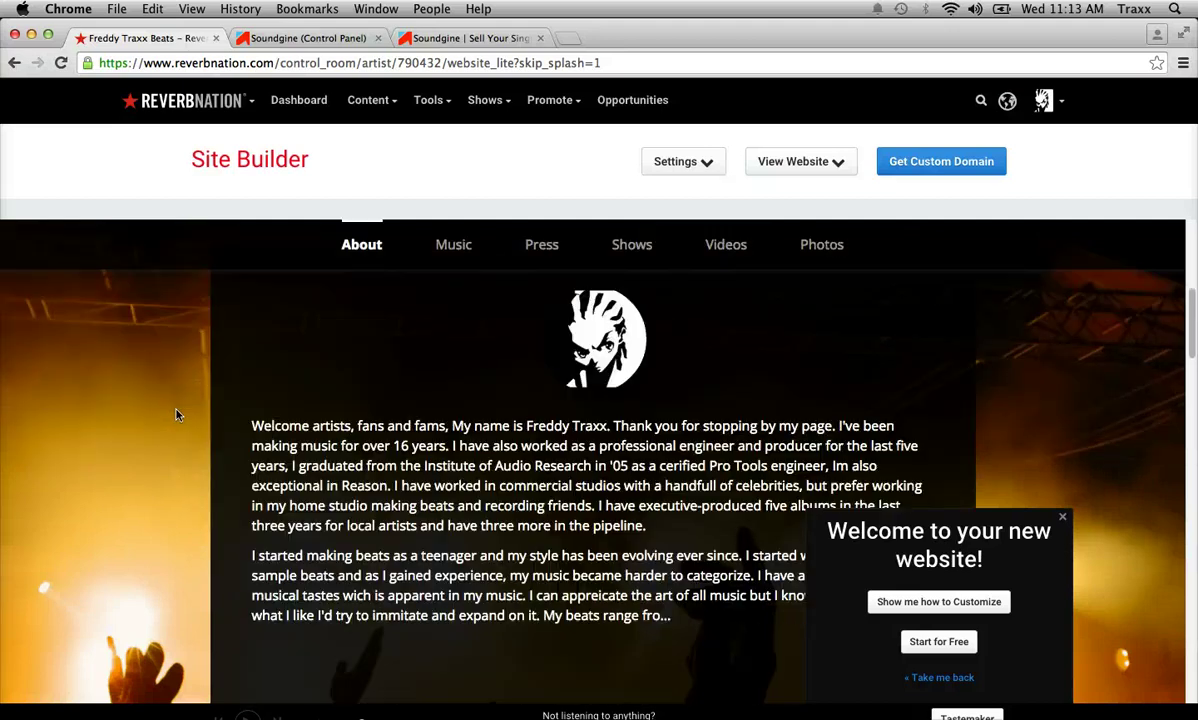
# Dismiss the welcome message covering the site and look over the unobstructed page.
pyautogui.click(1062, 516)
pyautogui.scroll(-6, 1082, 470)
pyautogui.scroll(20, 1082, 474)
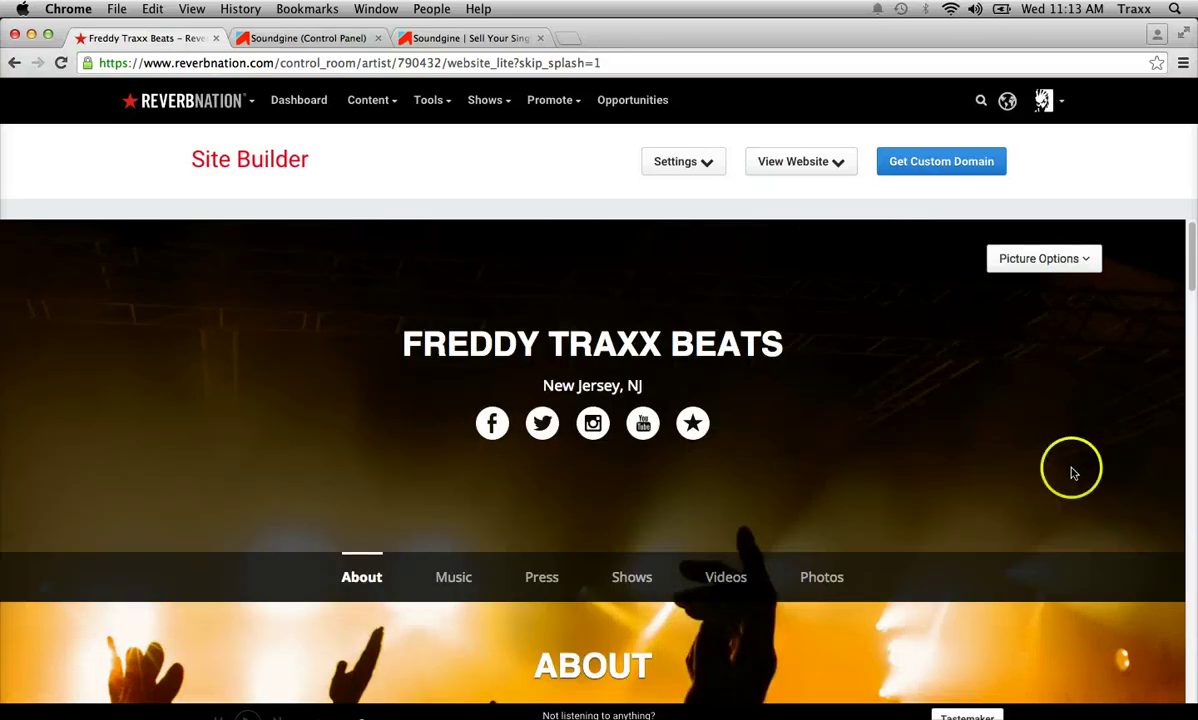
pyautogui.scroll(-3, 912, 422)
pyautogui.scroll(3, 912, 428)
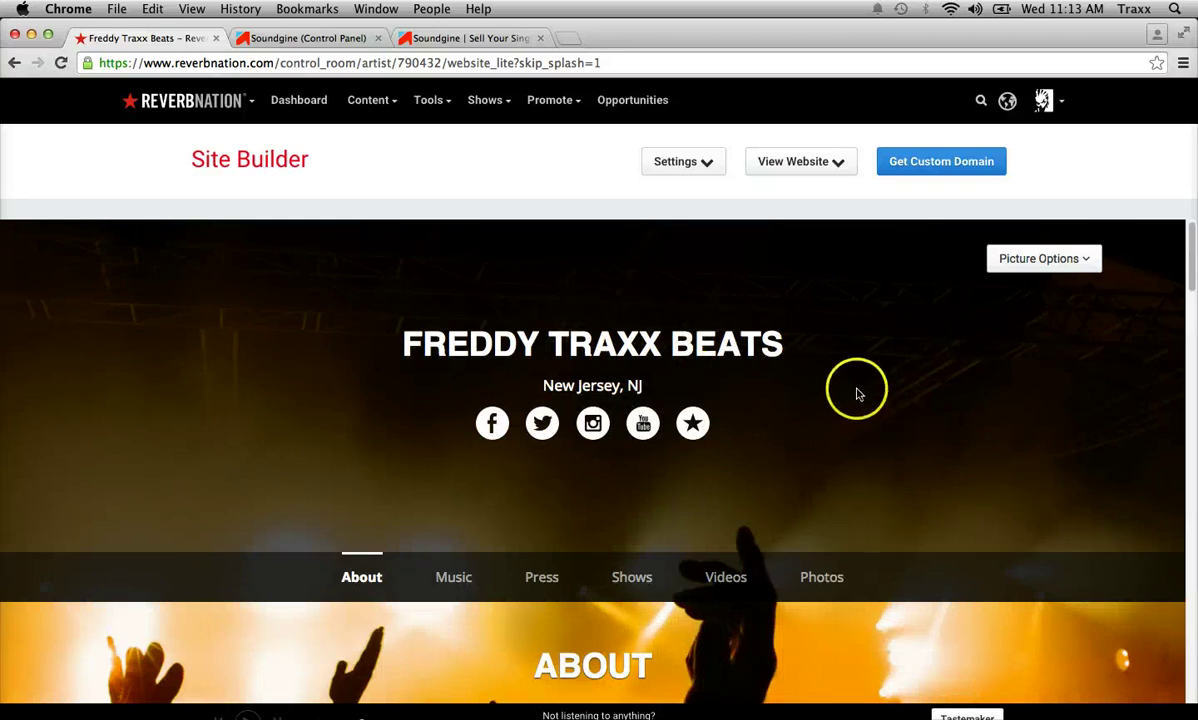
# Jump to the Music section through the site's own navigation and look on through the Press and Shows sections.
pyautogui.click(453, 577)
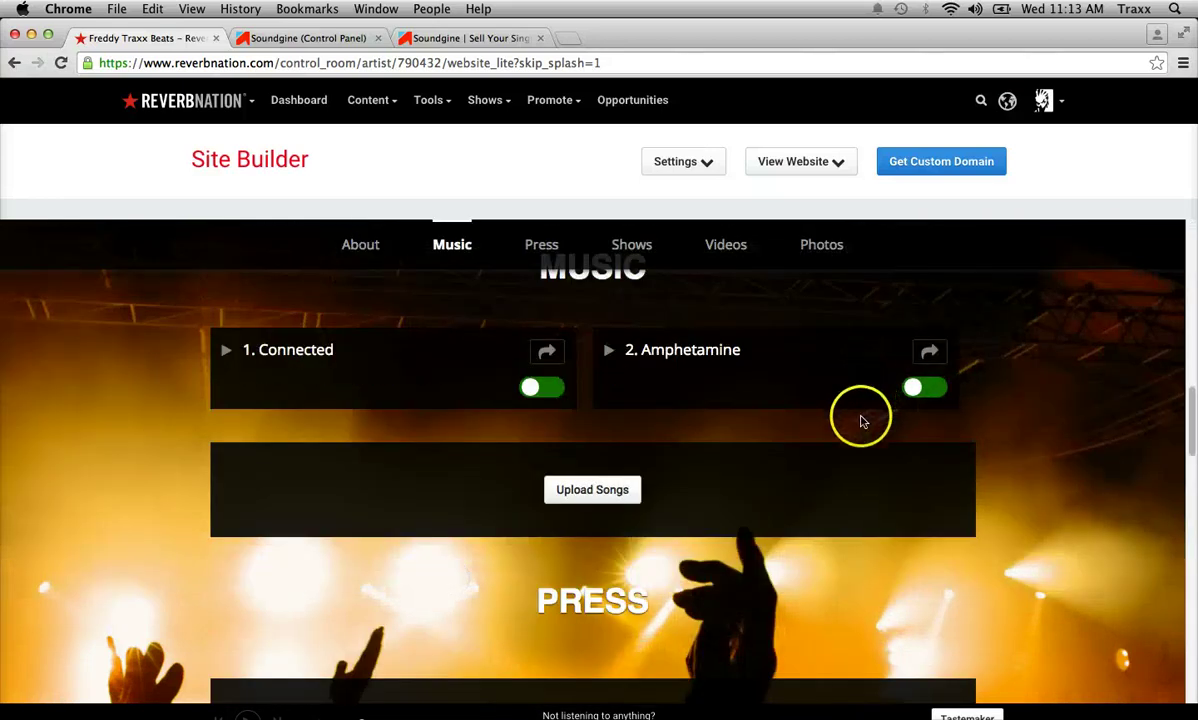
pyautogui.scroll(5, 489, 527)
pyautogui.scroll(3, 491, 539)
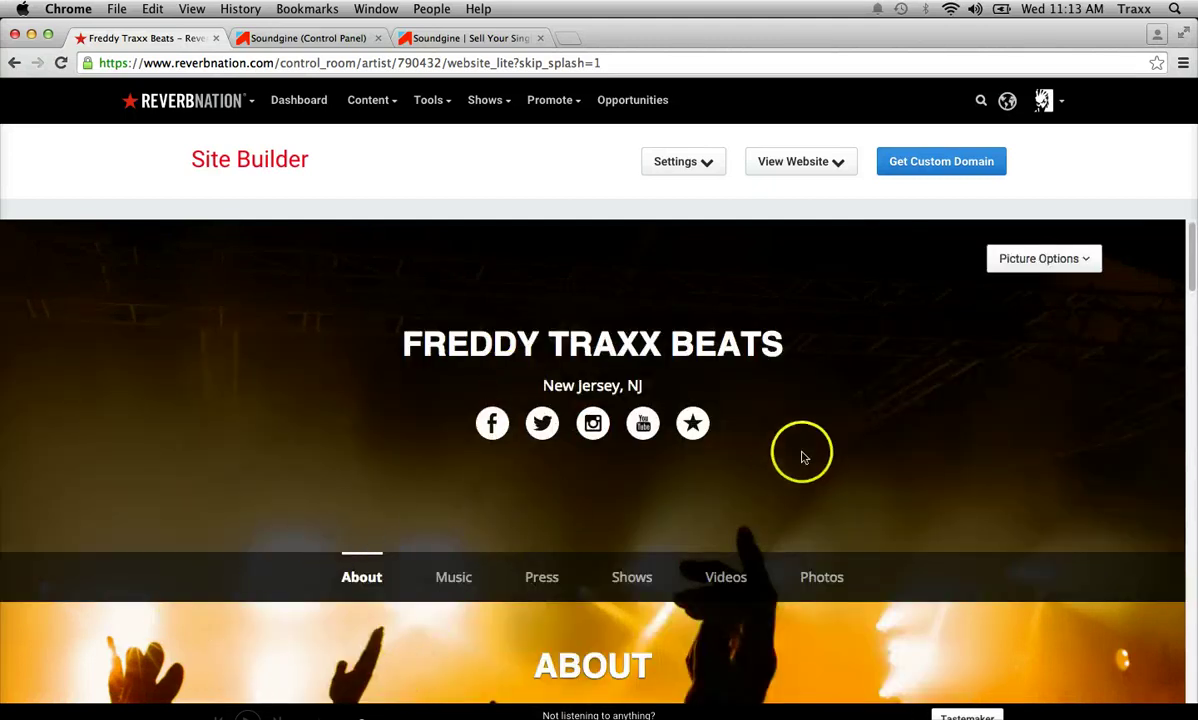
pyautogui.scroll(-10, 882, 412)
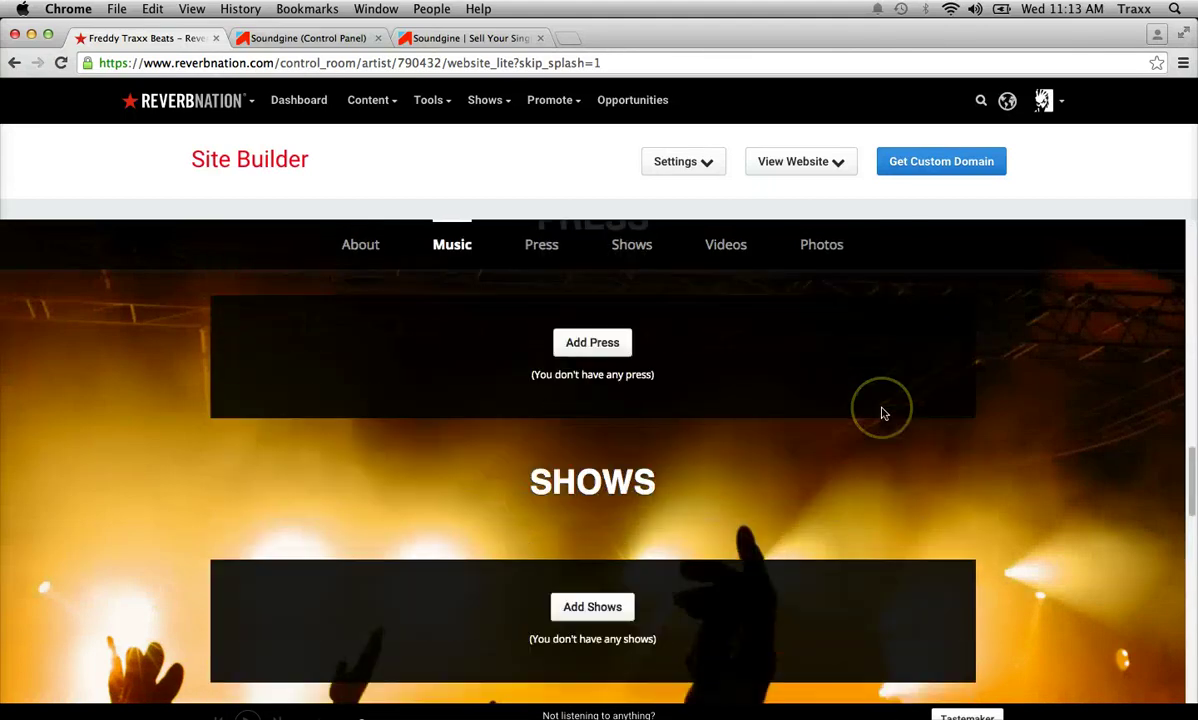
pyautogui.scroll(-4, 882, 412)
pyautogui.scroll(12, 882, 412)
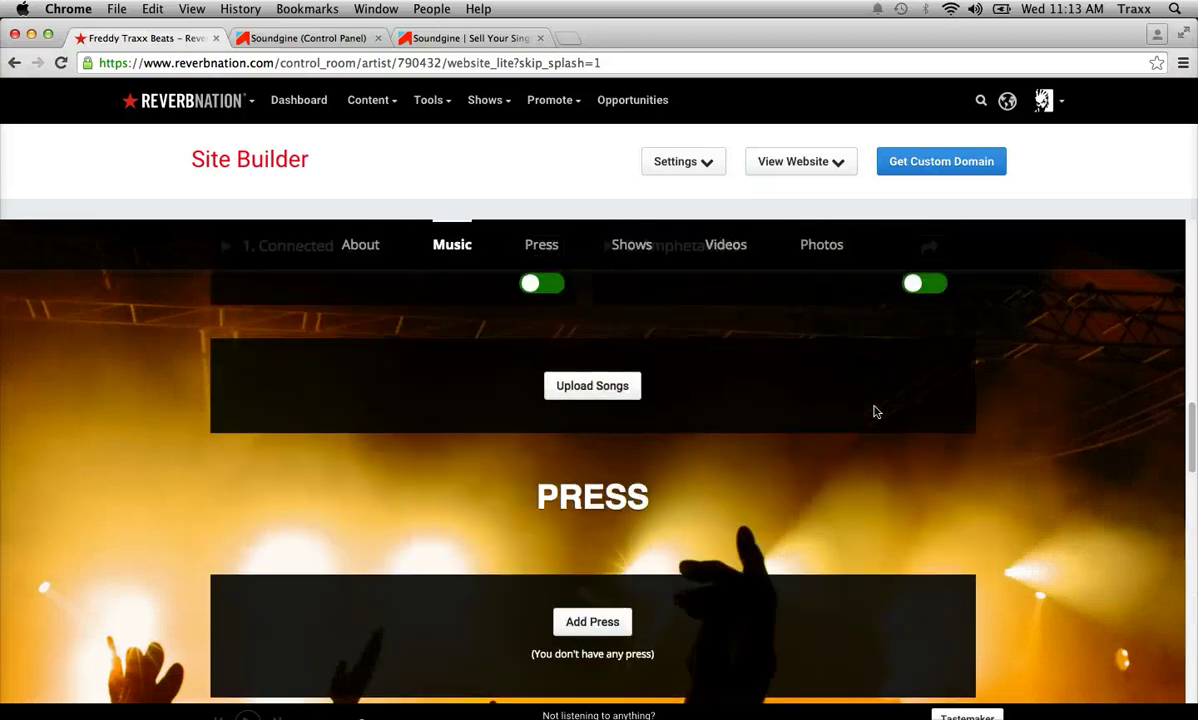
pyautogui.scroll(6, 875, 412)
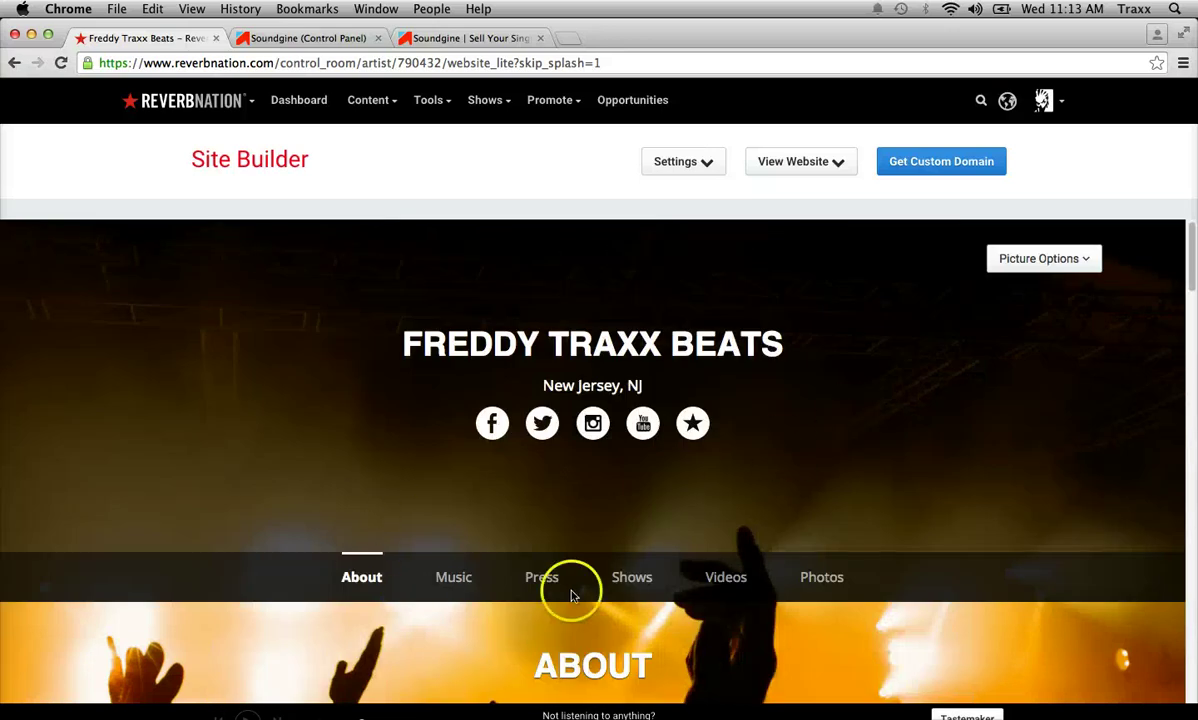
# Try the site's navigation links for the Press, Shows and Videos sections, returning to the header after each.
pyautogui.click(543, 580)
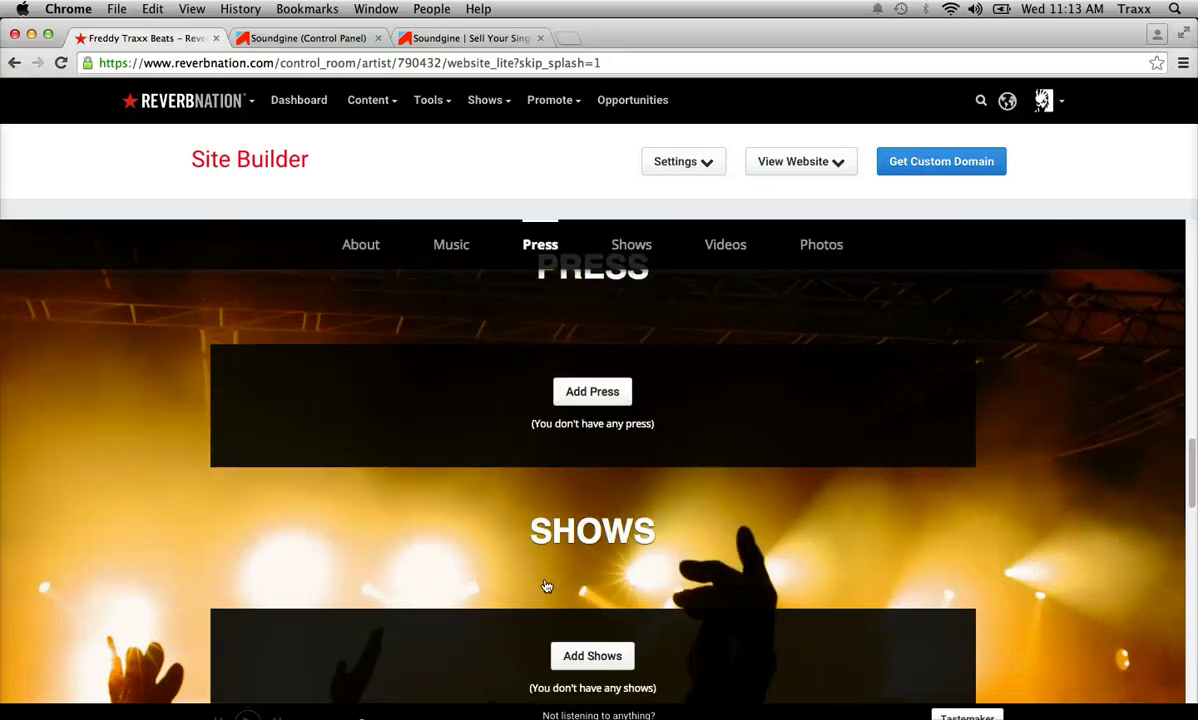
pyautogui.scroll(10, 547, 587)
pyautogui.click(657, 574)
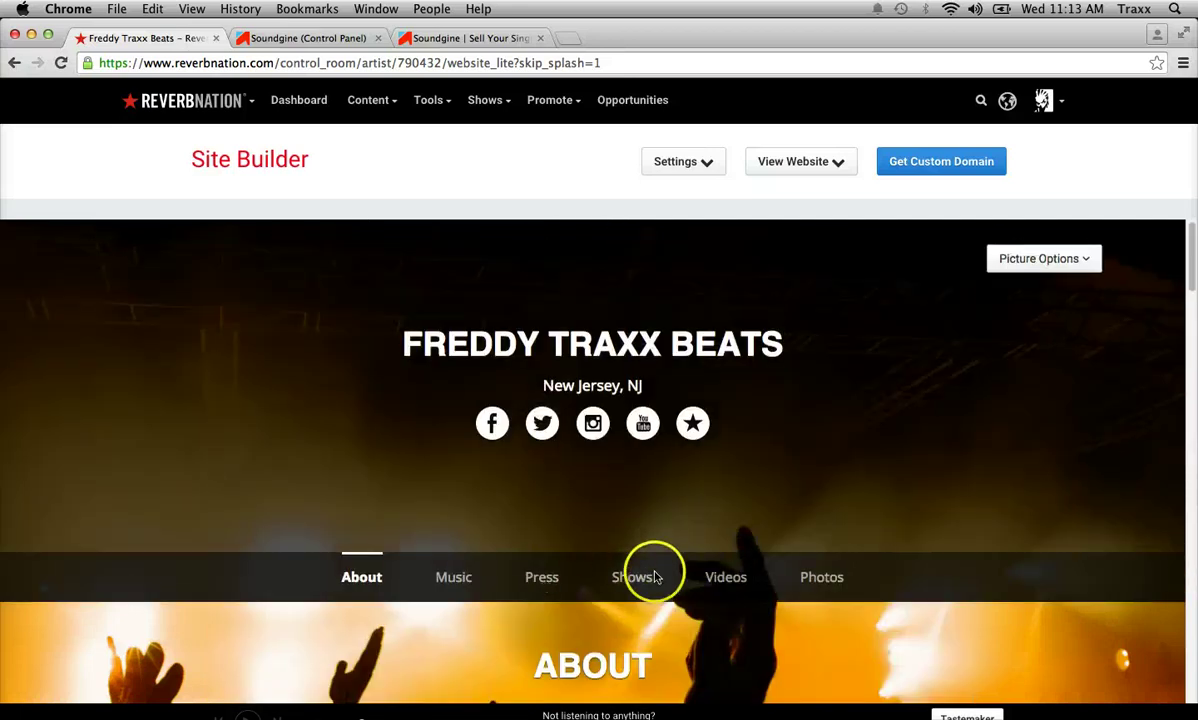
pyautogui.scroll(5, 645, 578)
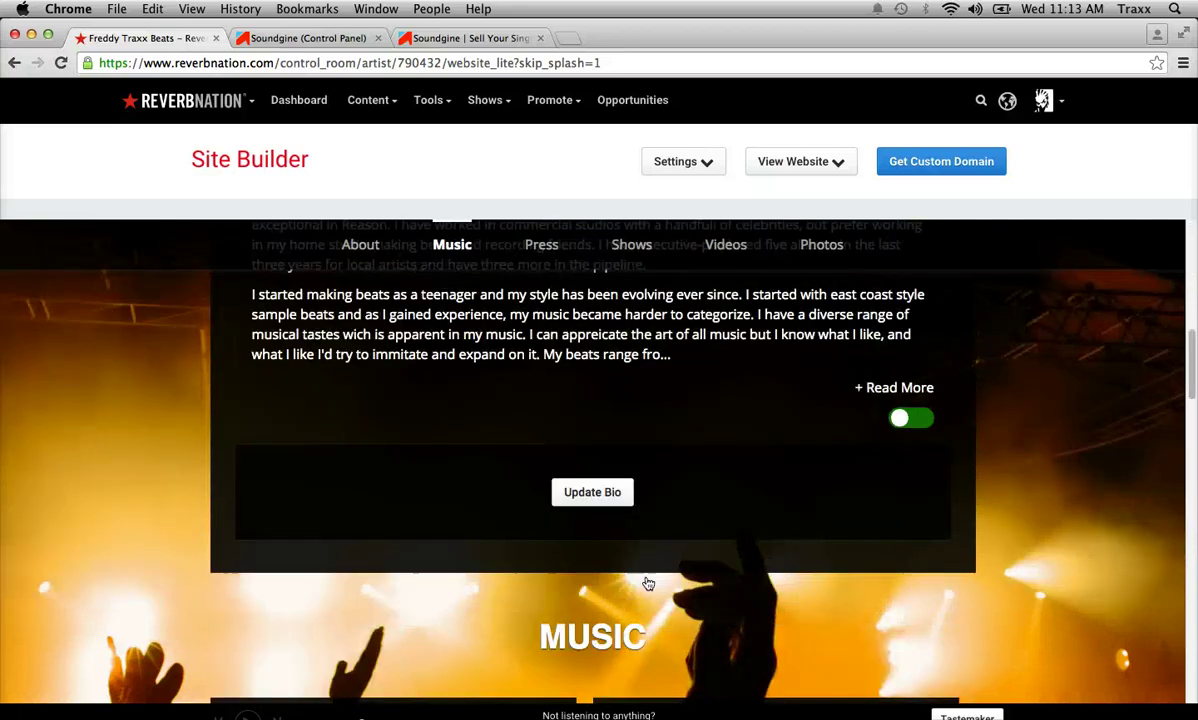
pyautogui.scroll(5, 648, 583)
pyautogui.click(729, 580)
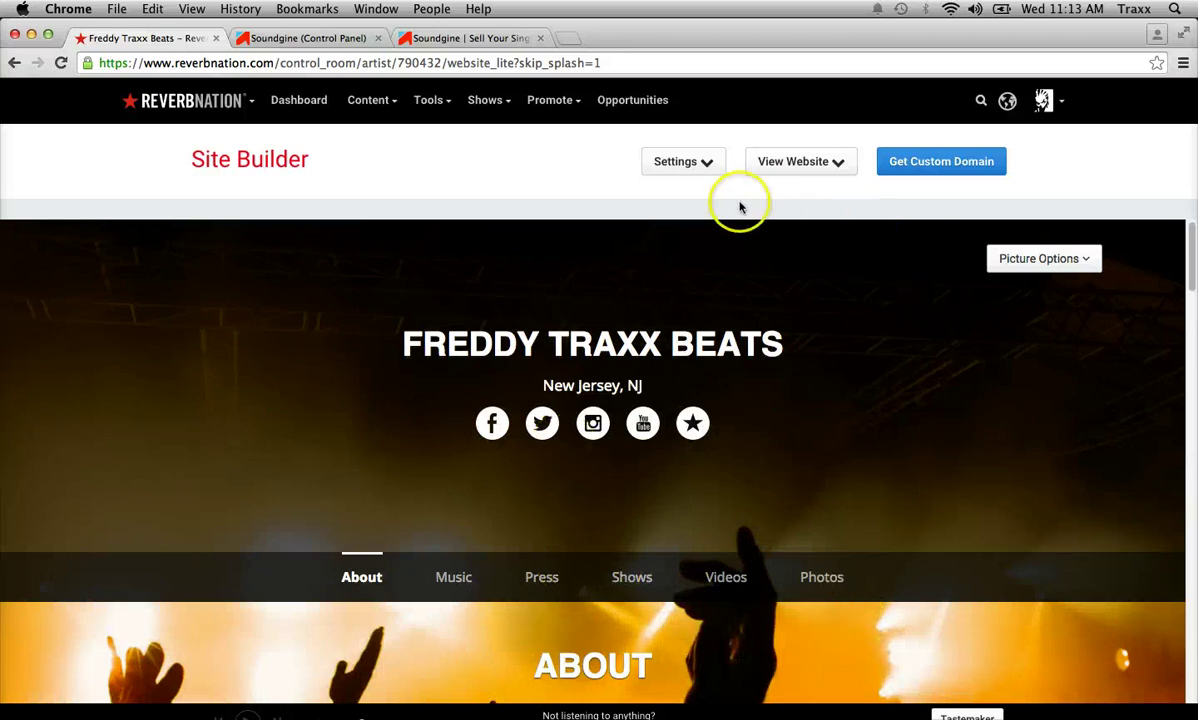
# View the website's Google Analytics settings and close them without entering an ID.
pyautogui.click(699, 168)
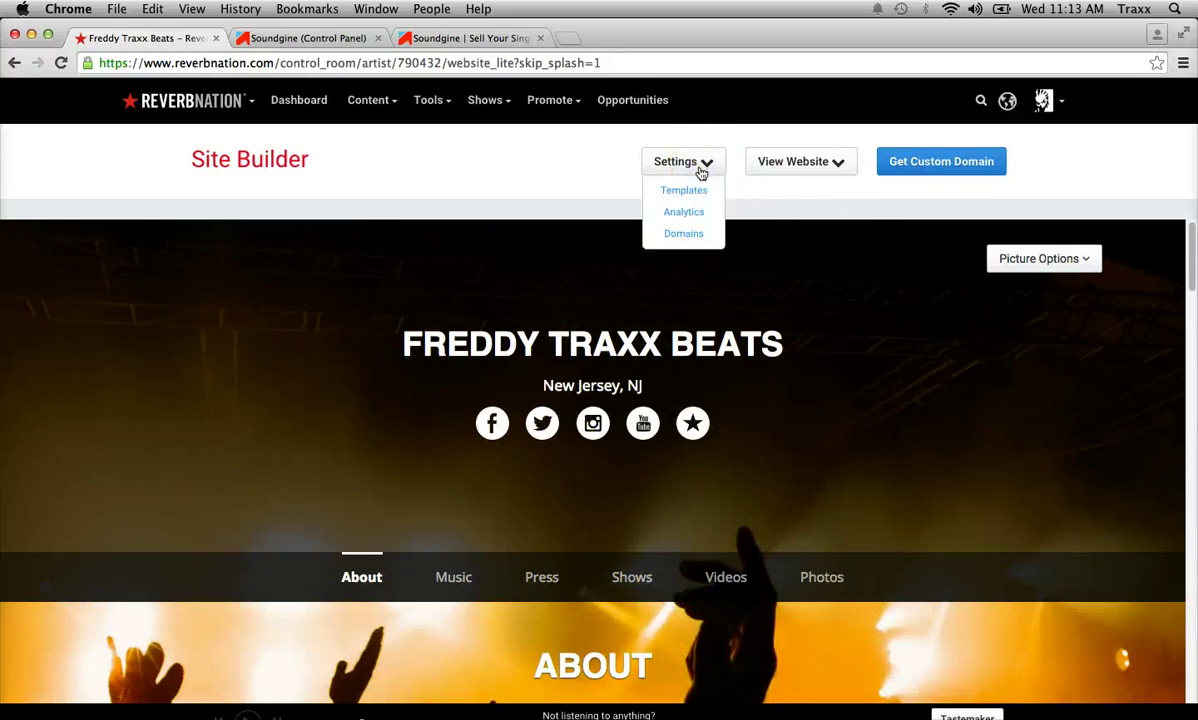
pyautogui.moveTo(699, 168); pyautogui.dragTo(687, 219)
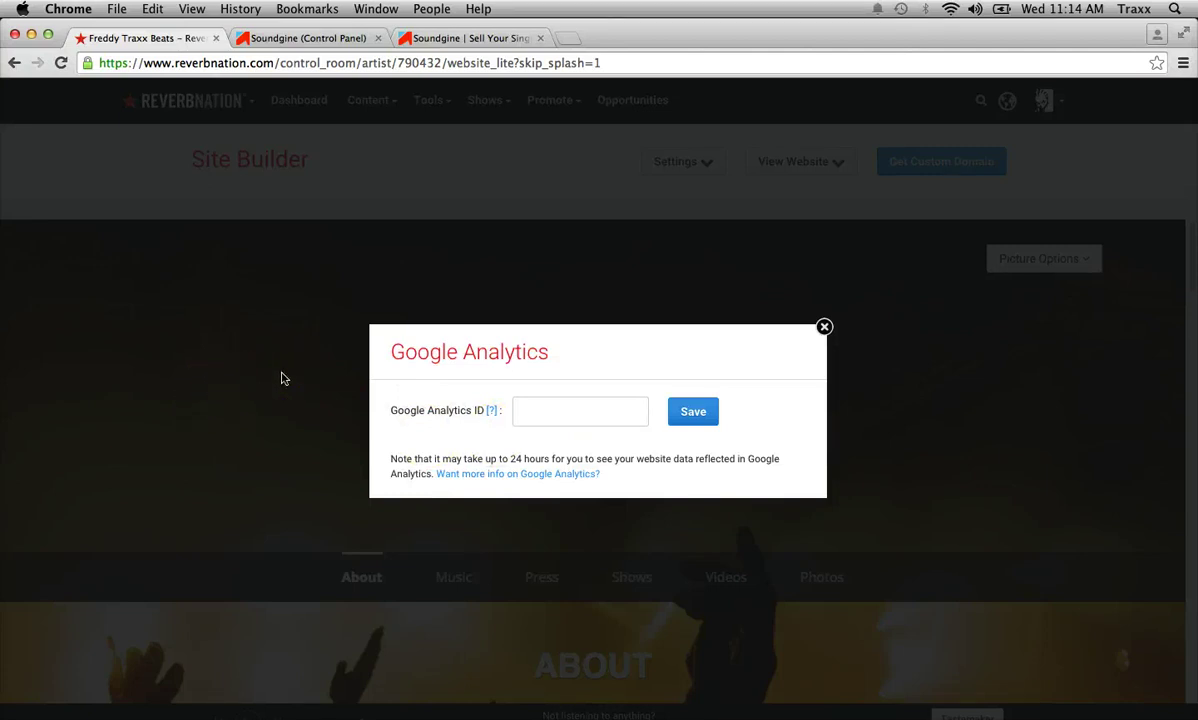
pyautogui.click(824, 327)
pyautogui.click(862, 383)
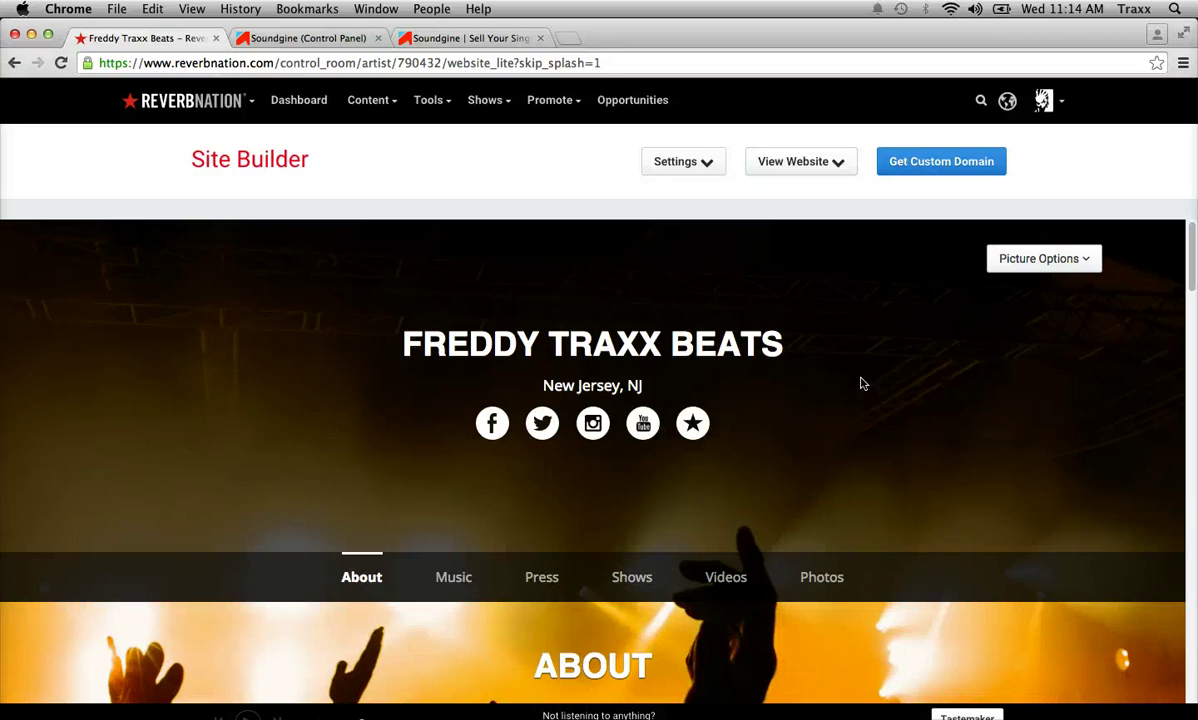
# Switch the website's template to Parallax.
pyautogui.scroll(-3, 401, 356)
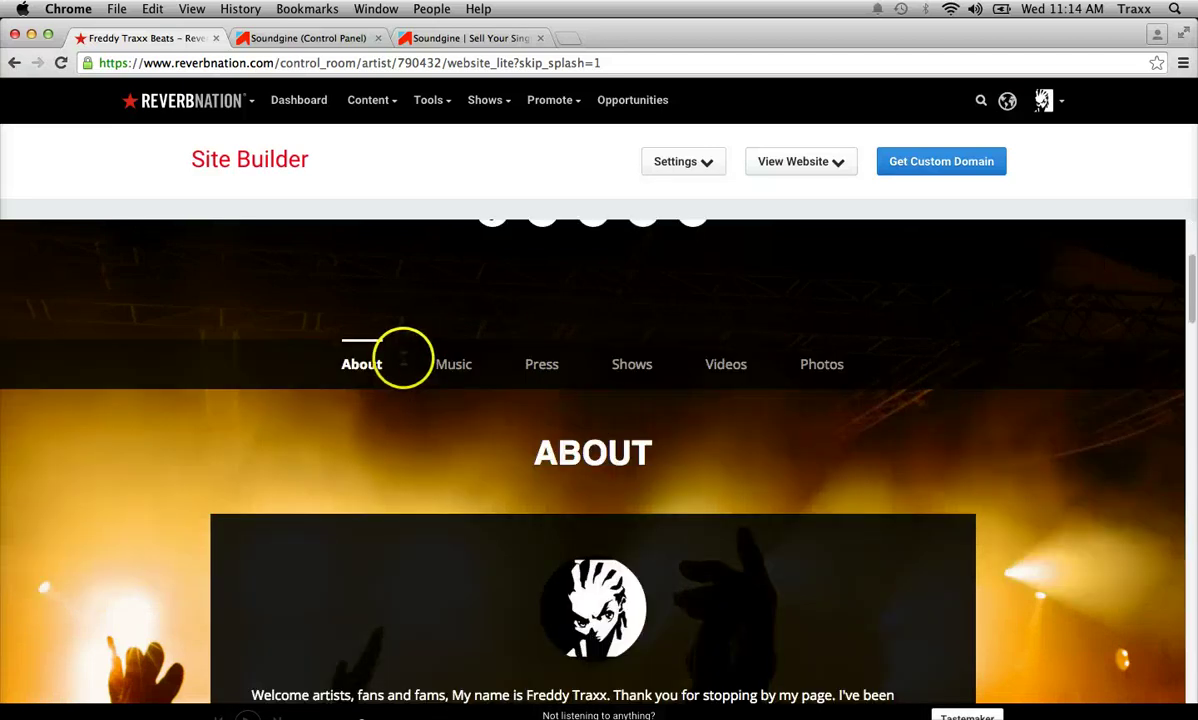
pyautogui.scroll(3, 403, 358)
pyautogui.click(706, 164)
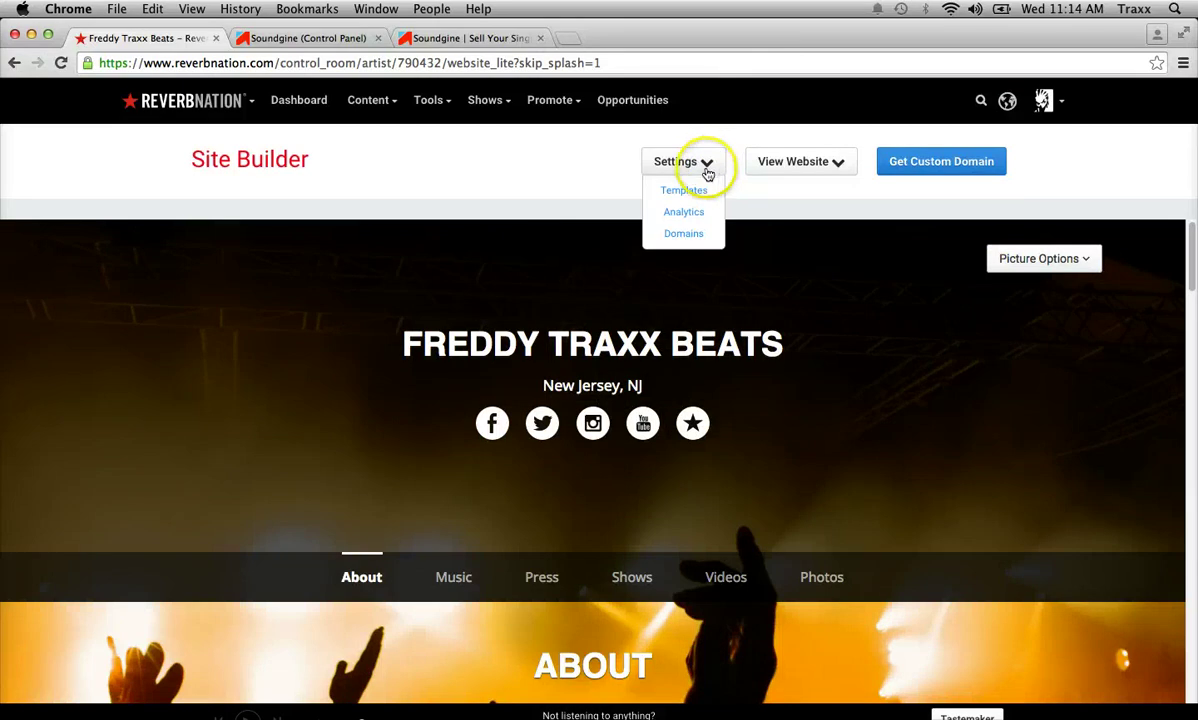
pyautogui.click(690, 190)
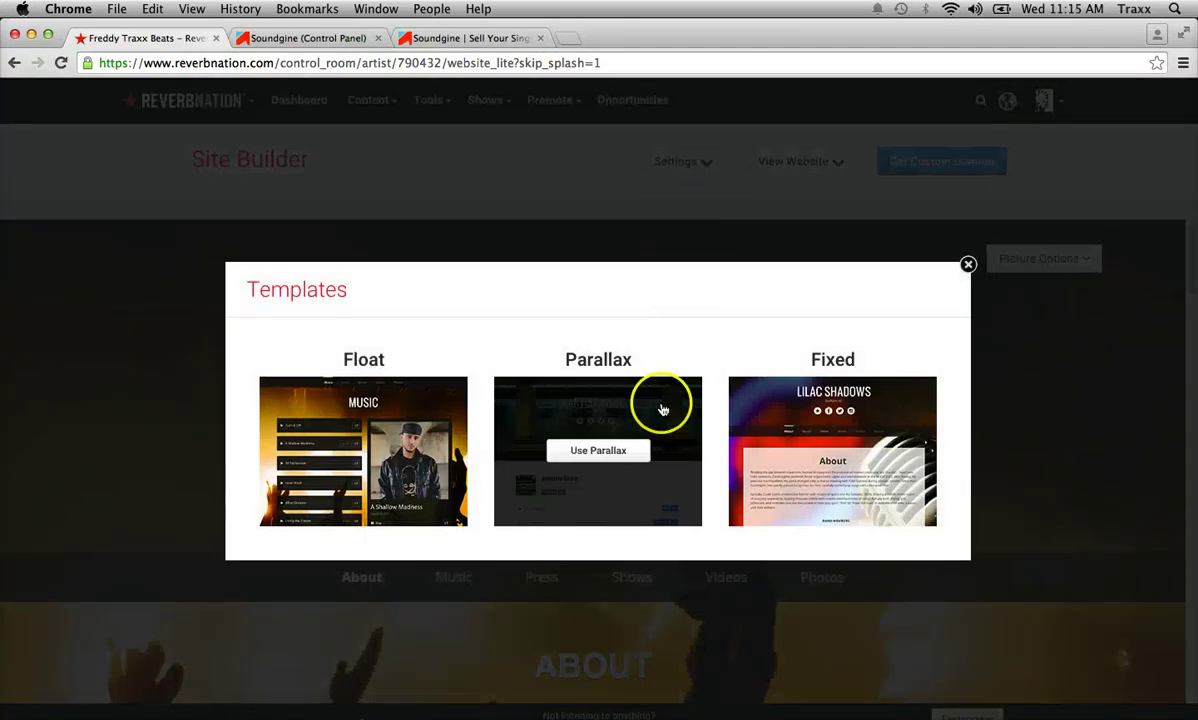
pyautogui.click(590, 410)
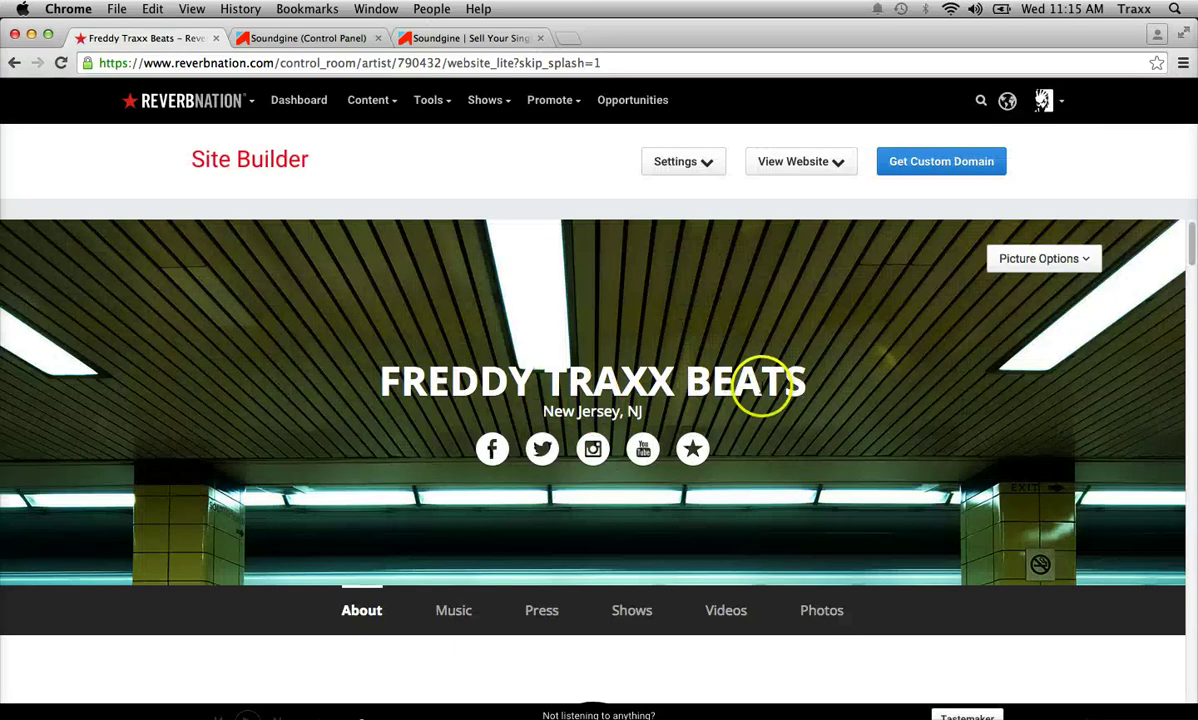
# Look through the site's sections in the Parallax layout and return to its header.
pyautogui.scroll(-3, 762, 392)
pyautogui.scroll(-10, 762, 395)
pyautogui.scroll(3, 760, 396)
pyautogui.scroll(10, 760, 396)
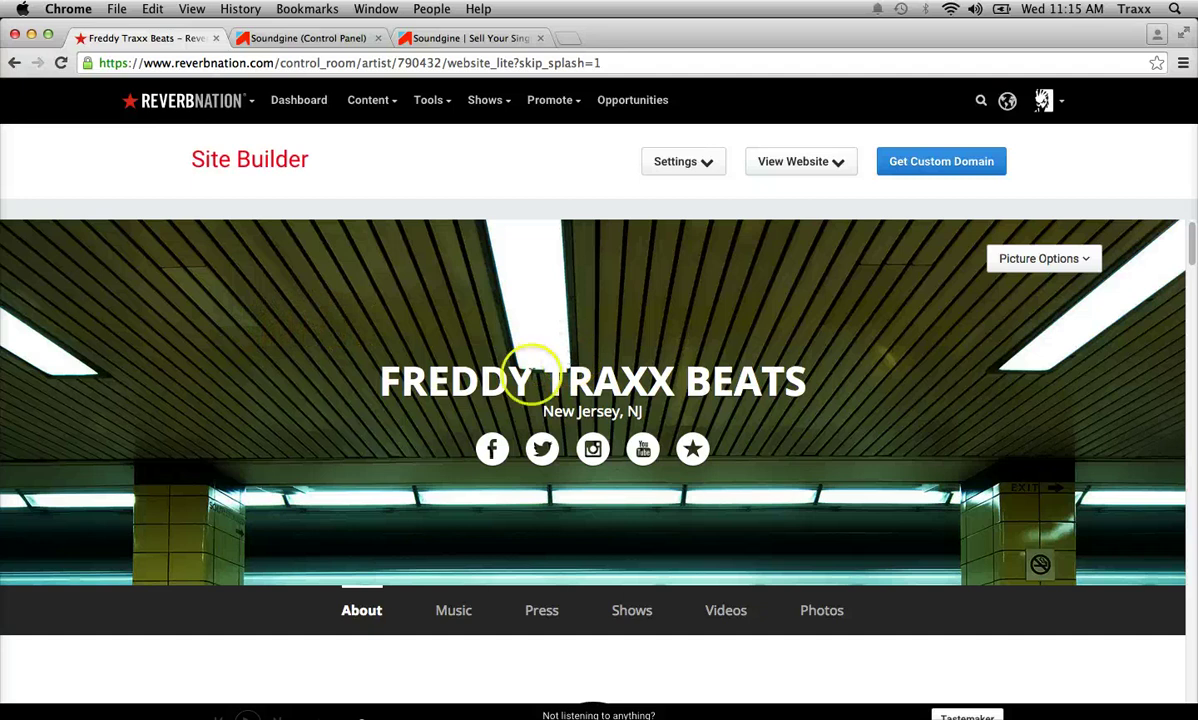
# Close the Soundgine home page and bring up the expanded Vue section in the Soundgine control panel.
pyautogui.click(450, 42)
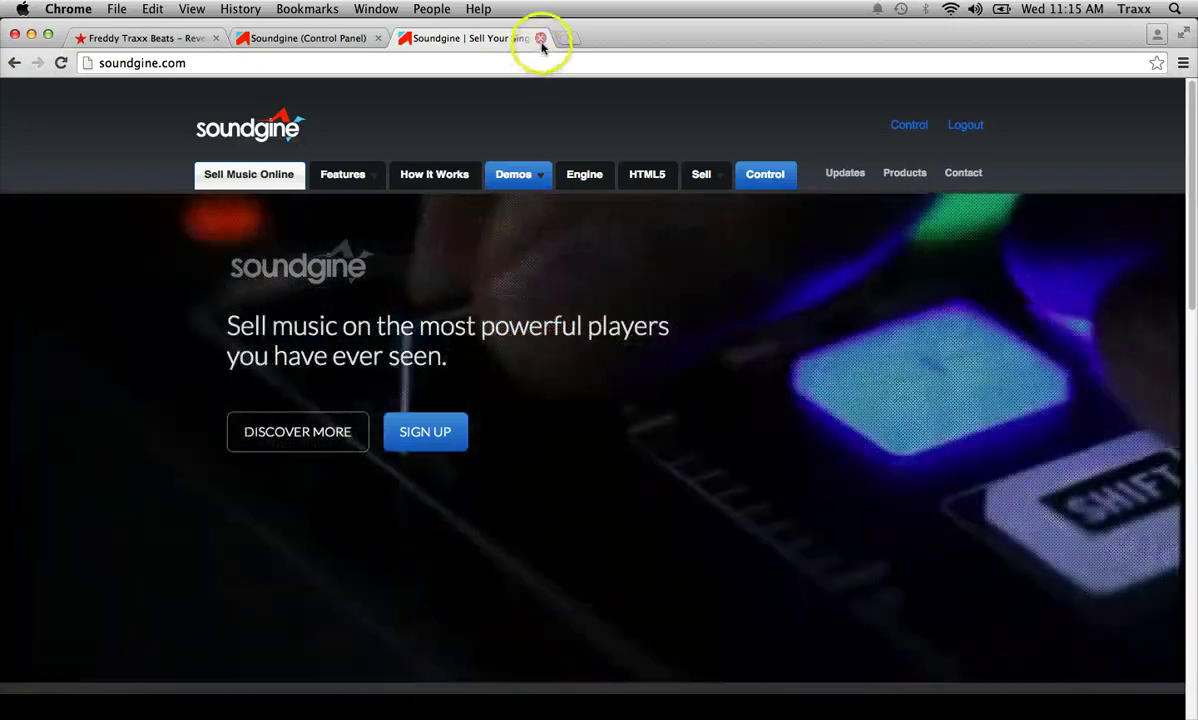
pyautogui.click(540, 39)
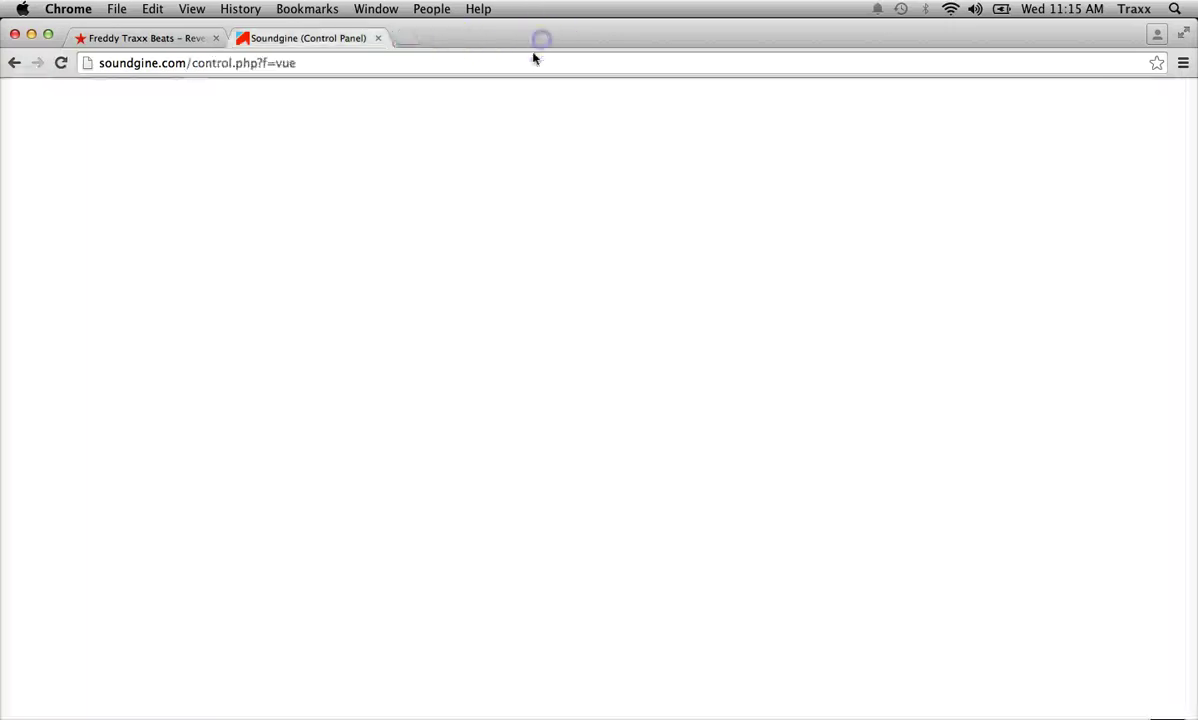
pyautogui.scroll(-3, 484, 492)
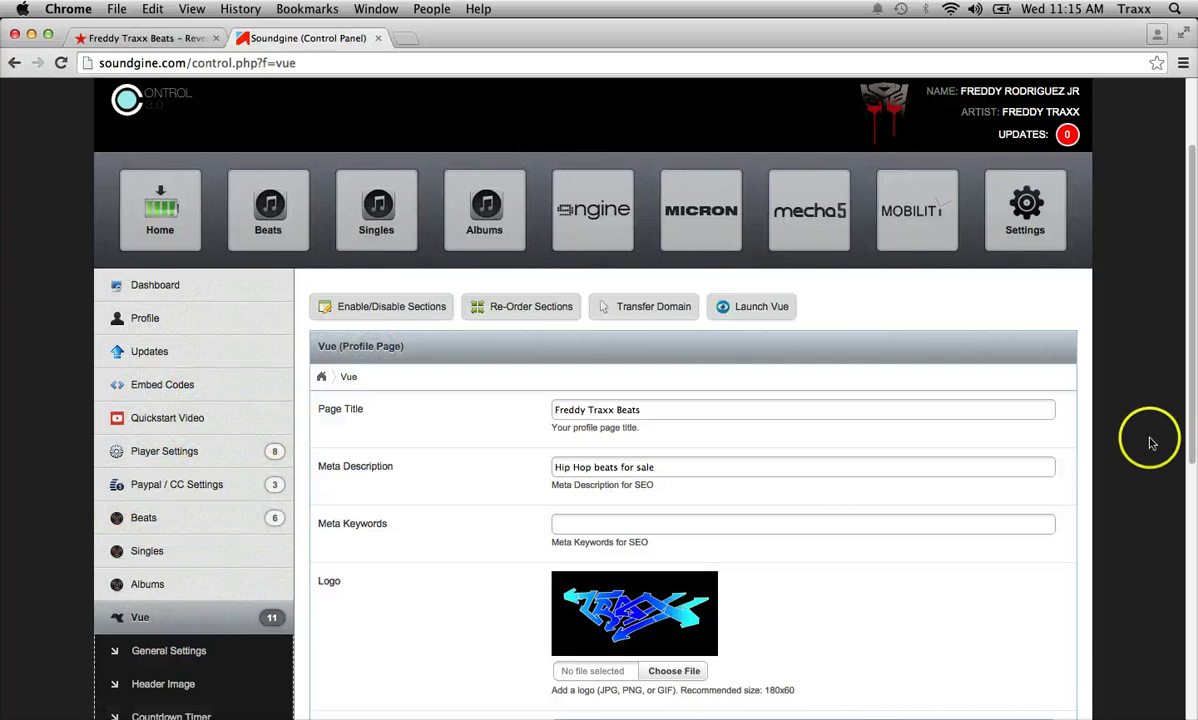
pyautogui.scroll(-5, 1150, 443)
pyautogui.scroll(4, 1148, 443)
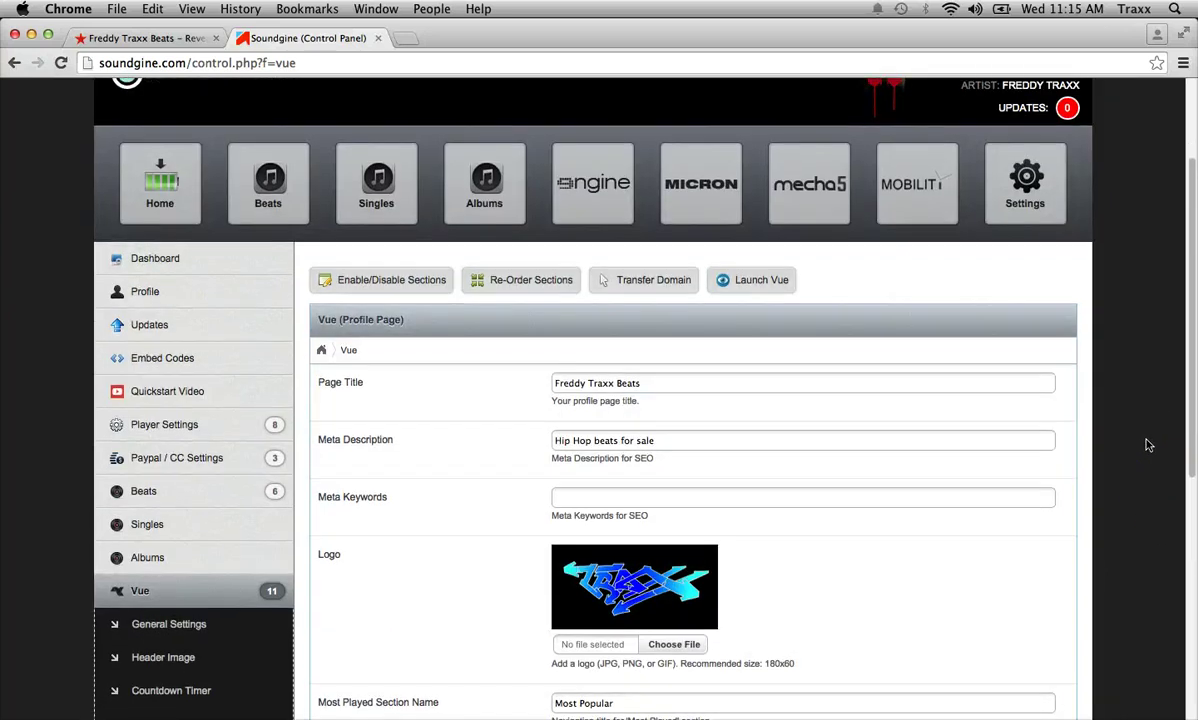
pyautogui.scroll(1, 1148, 445)
pyautogui.click(145, 616)
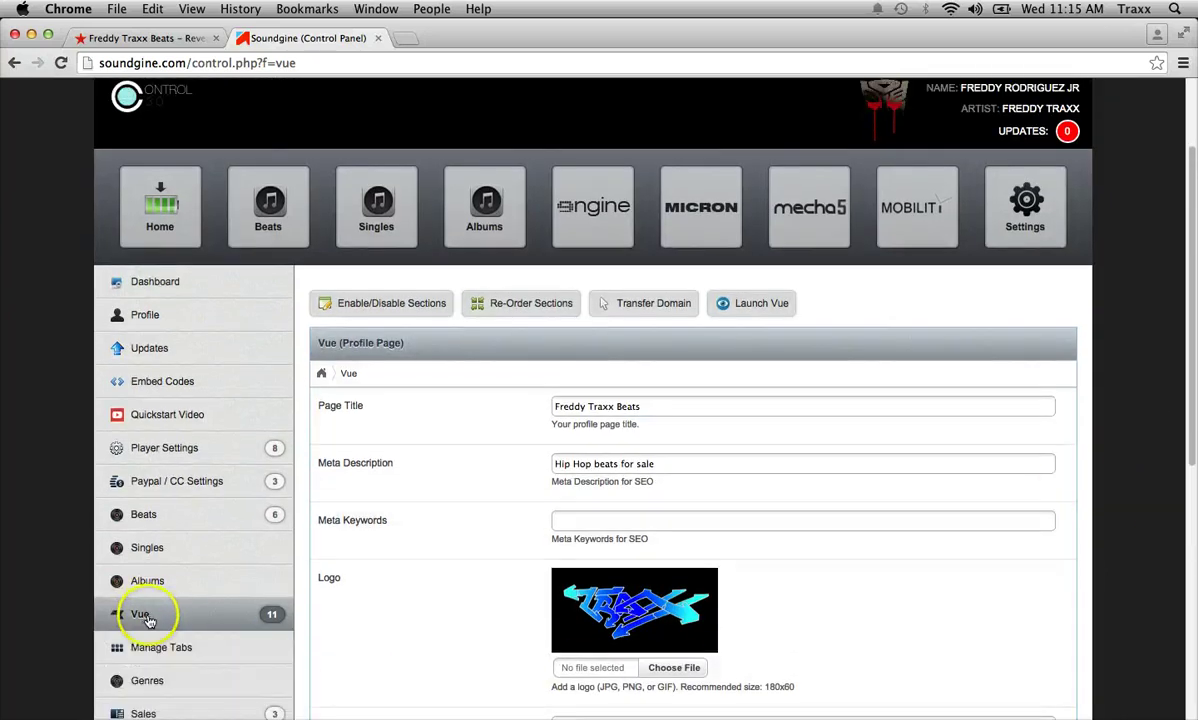
pyautogui.click(160, 617)
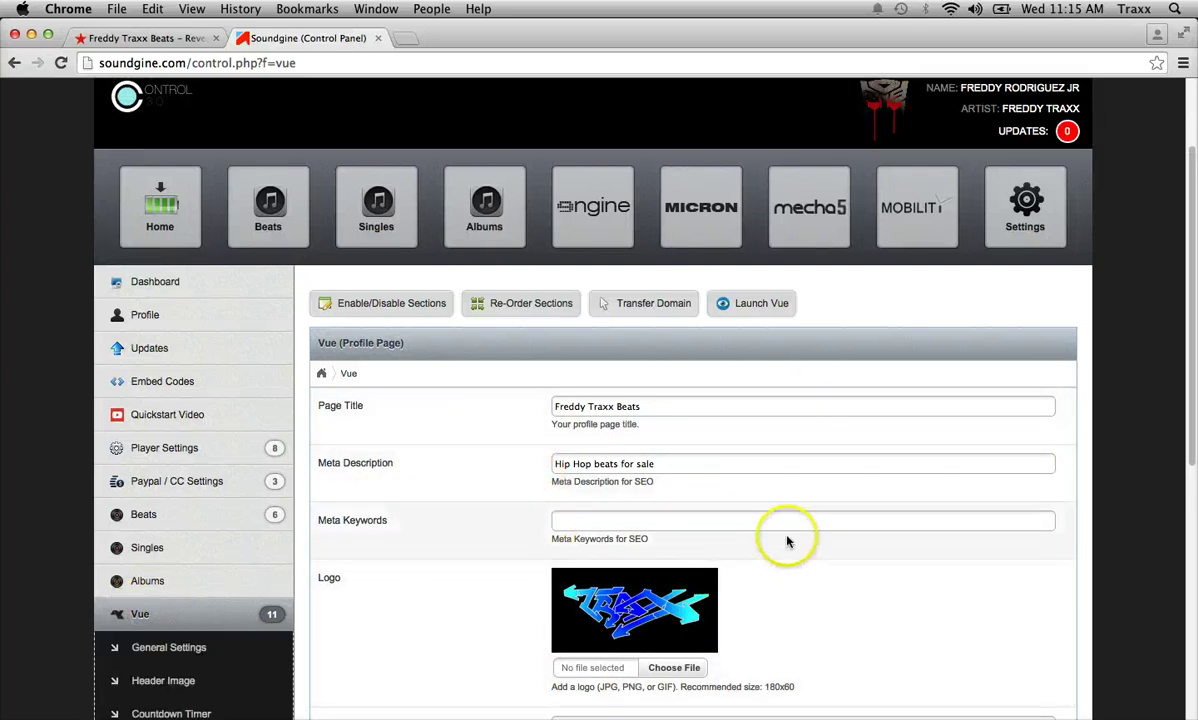
# Examine the Vue profile page settings, from page title, meta data and logo to player, footer and tracking code.
pyautogui.scroll(-3, 838, 522)
pyautogui.scroll(-7, 840, 520)
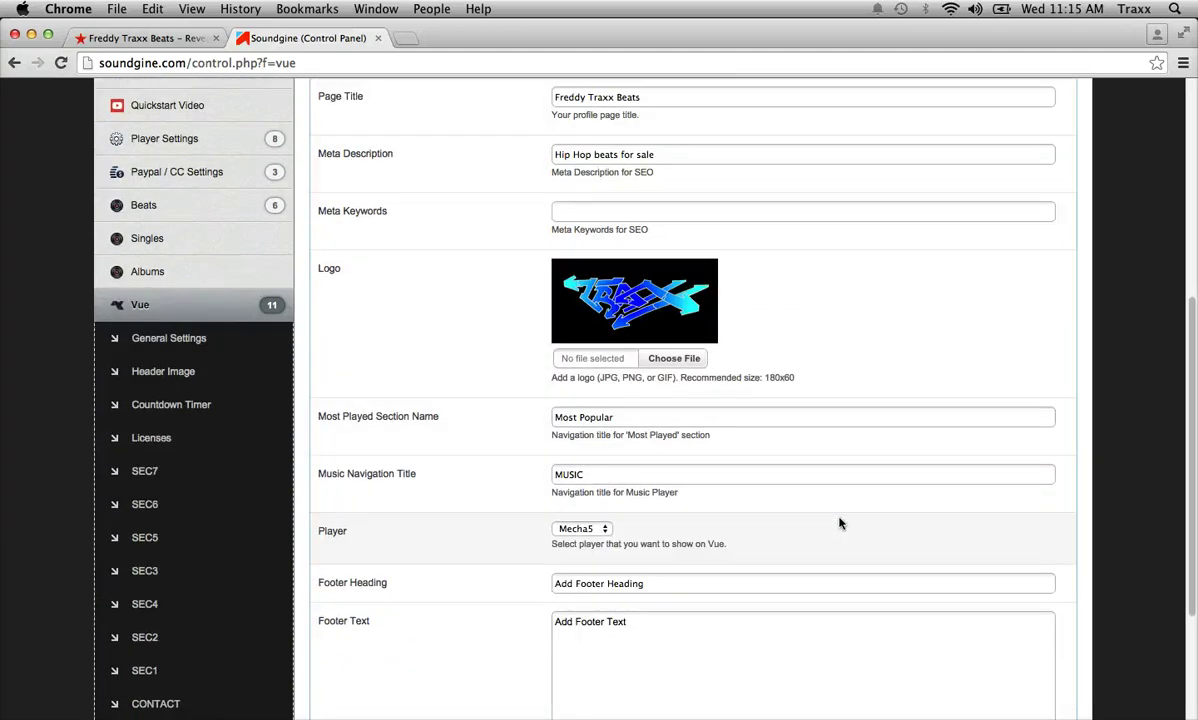
pyautogui.scroll(-2, 840, 520)
pyautogui.scroll(-2, 839, 521)
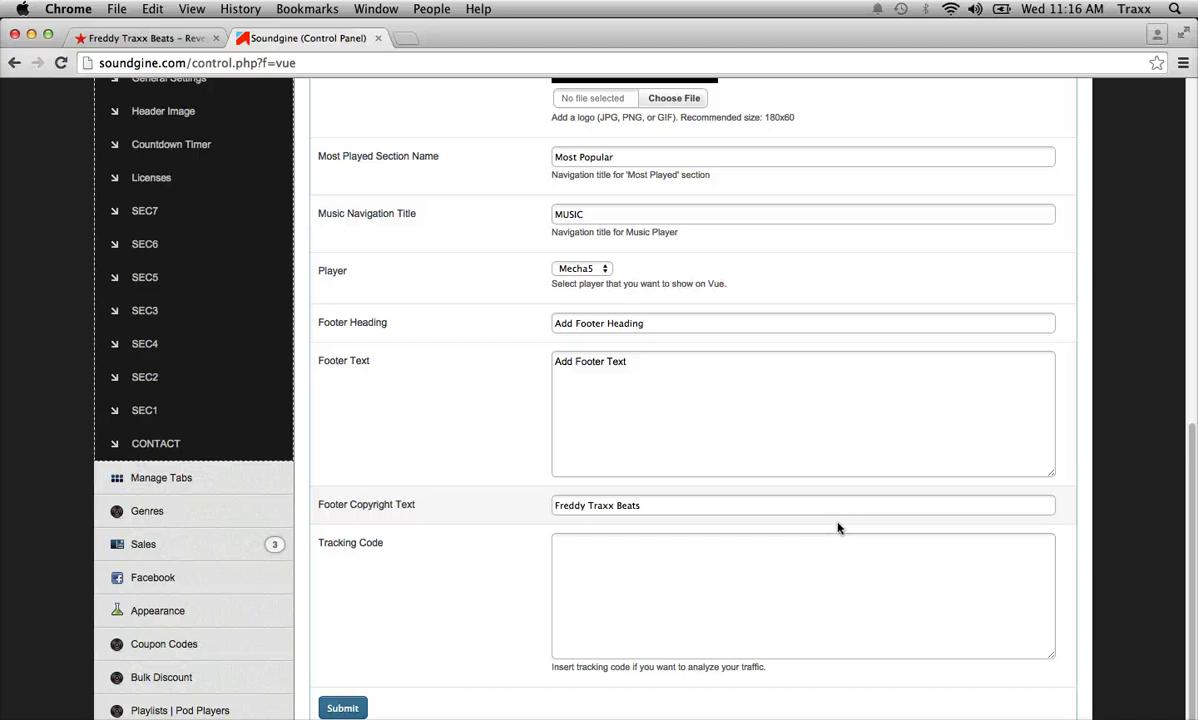
pyautogui.scroll(5, 909, 436)
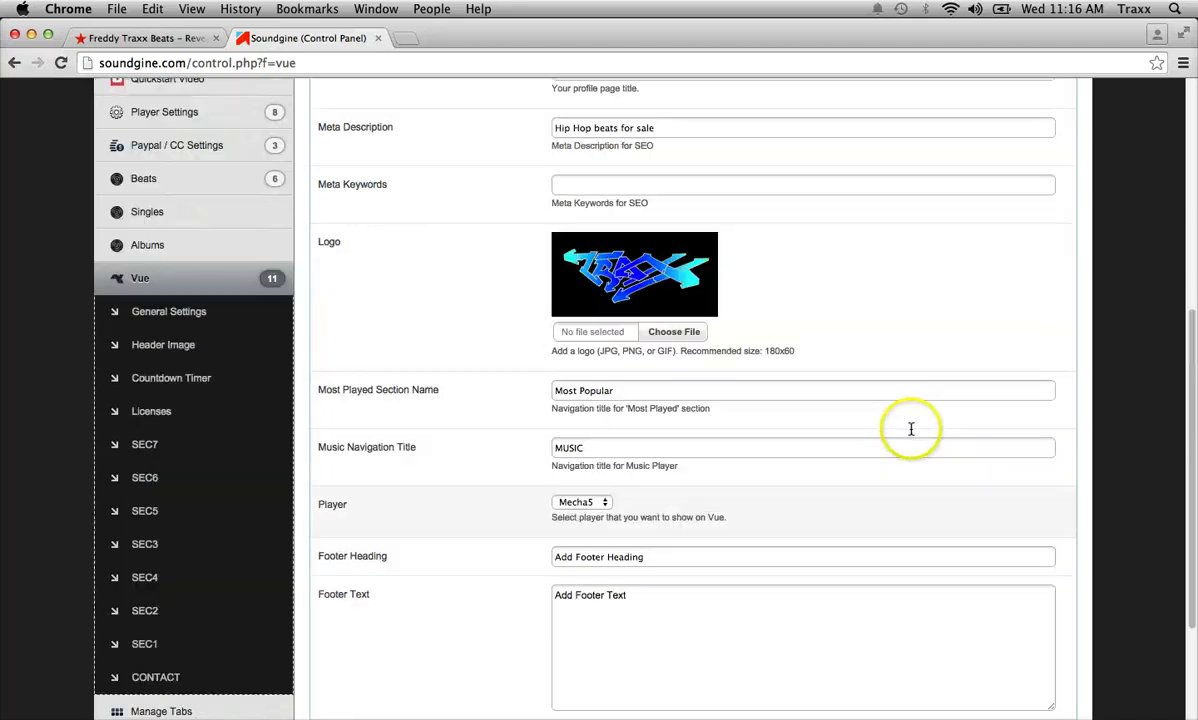
pyautogui.scroll(1, 908, 437)
pyautogui.scroll(-2, 908, 437)
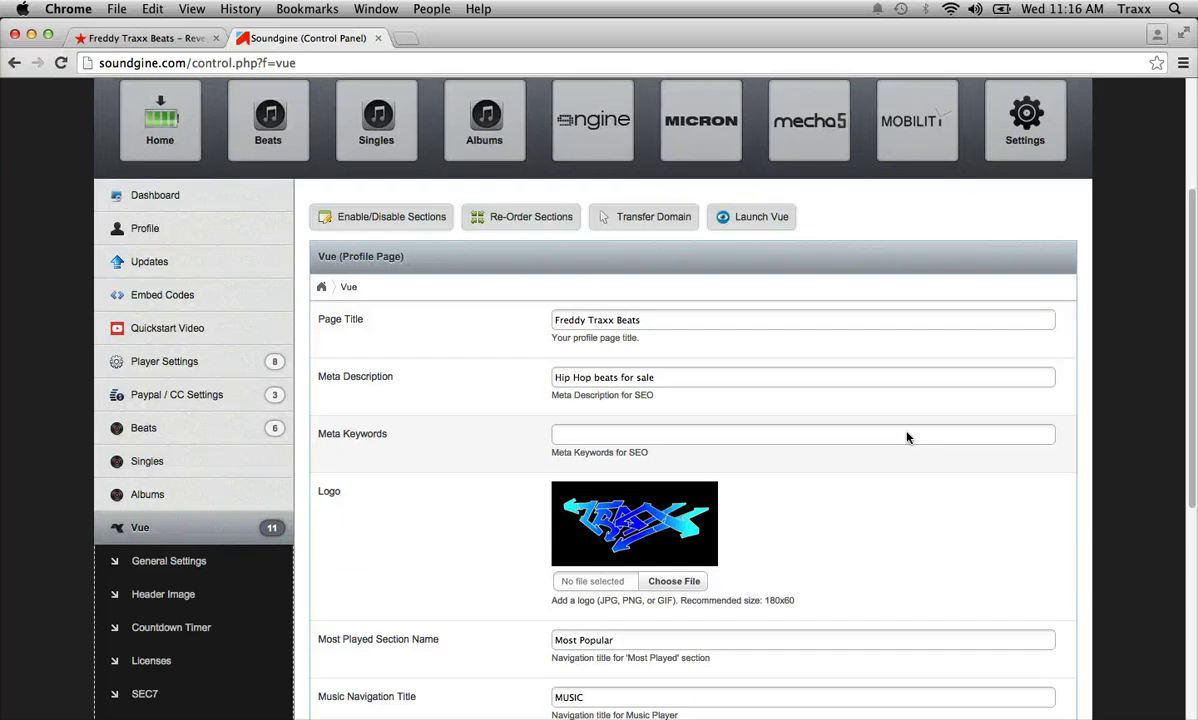
pyautogui.scroll(2, 925, 485)
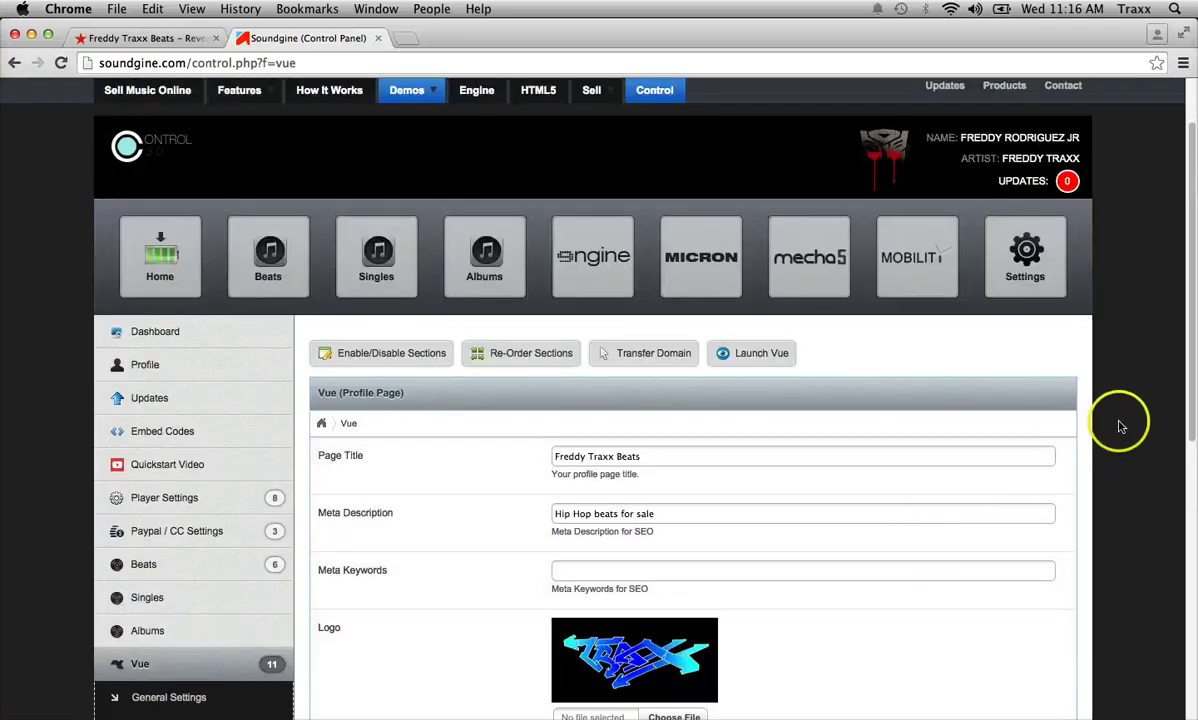
# Look over the Vue profile page settings again, from page title down to the footer fields, and return to the page header.
pyautogui.scroll(-1, 1121, 423)
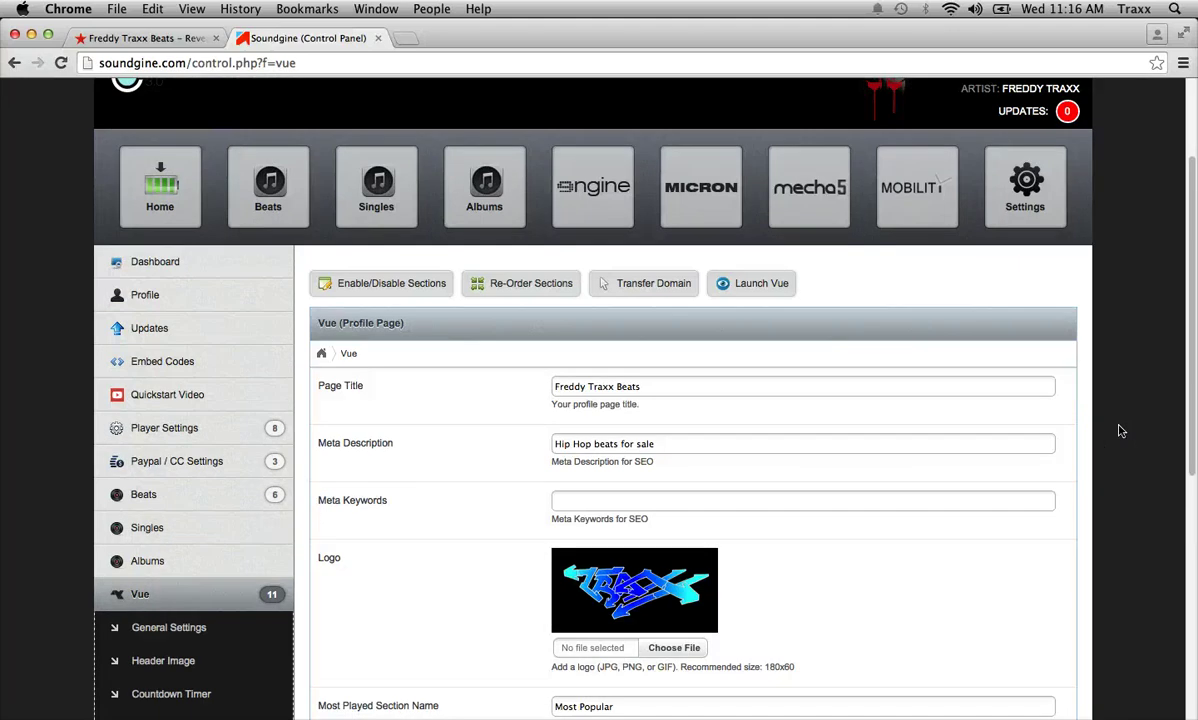
pyautogui.scroll(-3, 1121, 431)
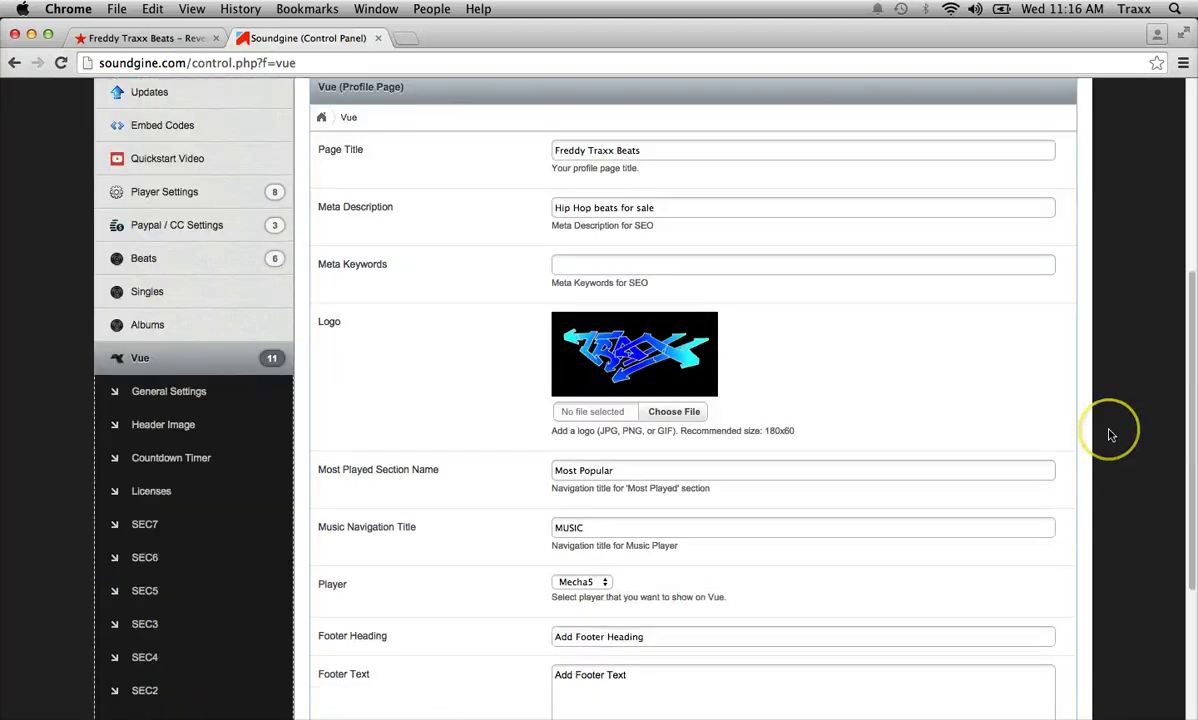
pyautogui.scroll(5, 1118, 432)
pyautogui.scroll(-3, 1115, 433)
pyautogui.scroll(3, 1115, 433)
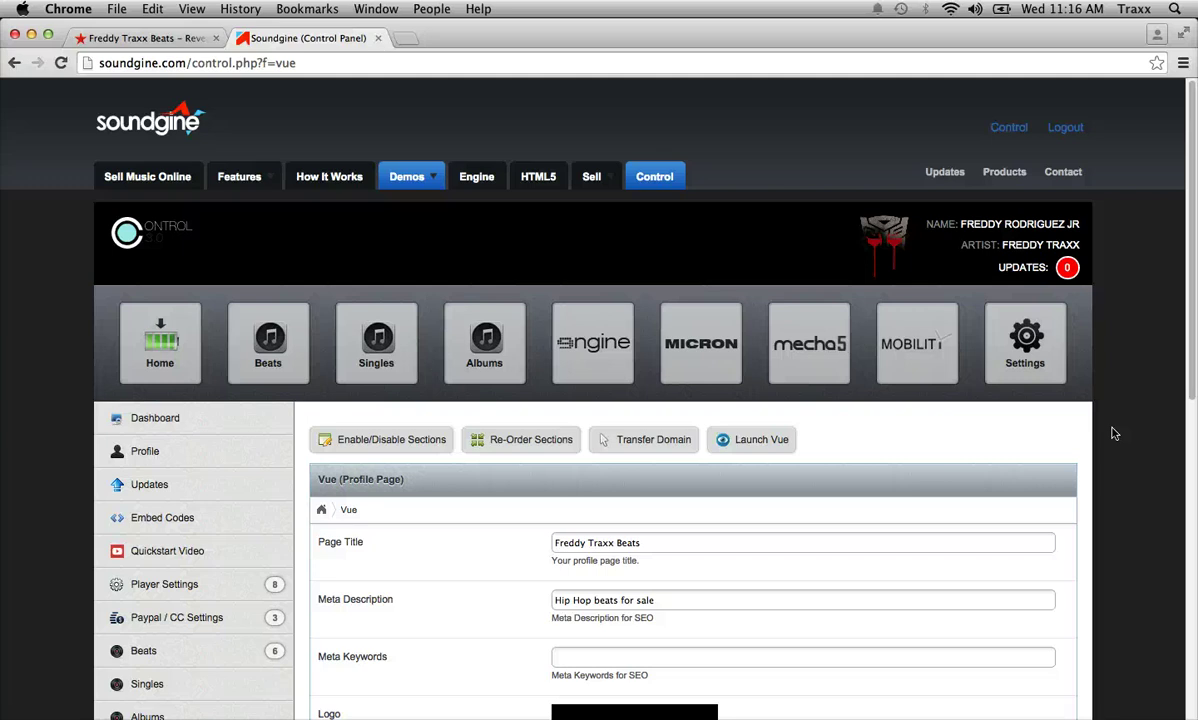
pyautogui.scroll(-1, 1115, 433)
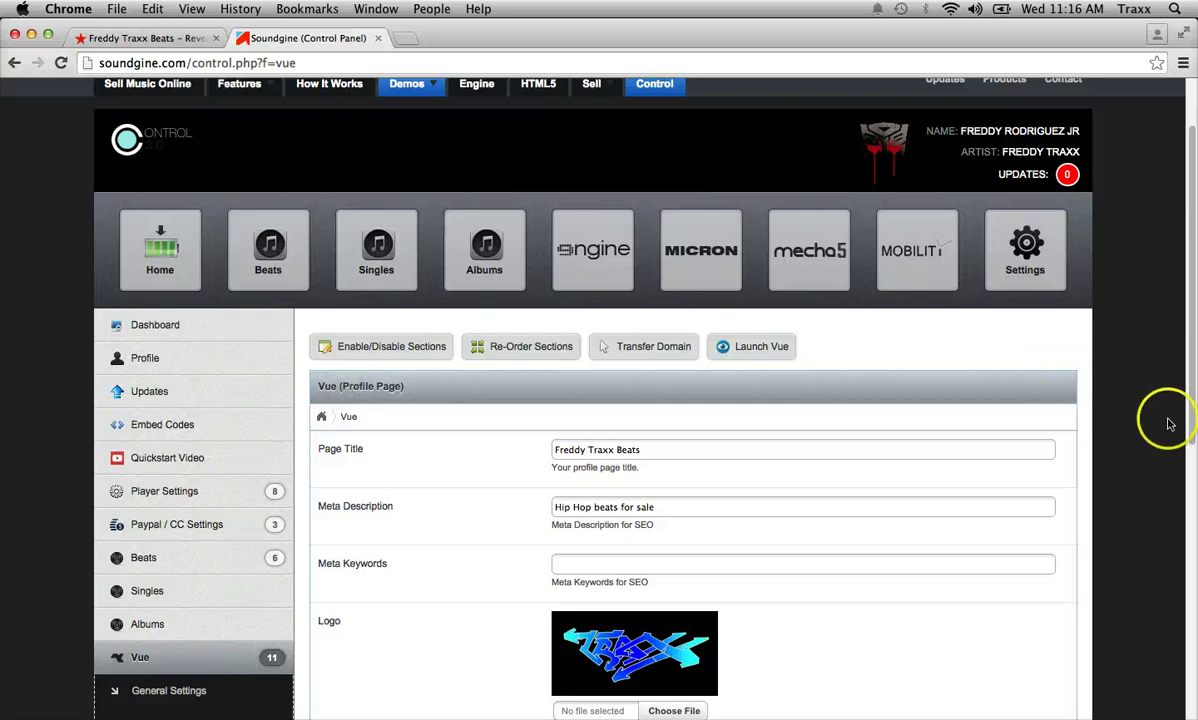
pyautogui.scroll(3, 1062, 441)
pyautogui.moveTo(239, 116)
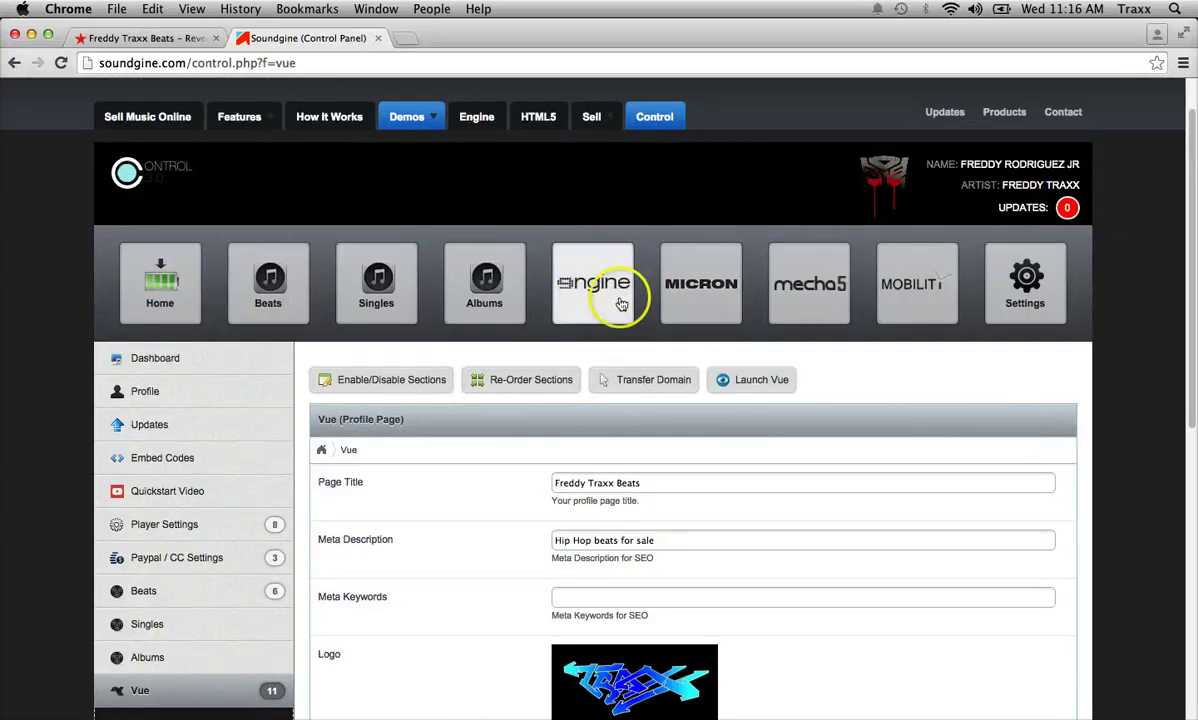
# Preview the Engine player and the Micron player, closing each one after viewing it.
pyautogui.click(603, 300)
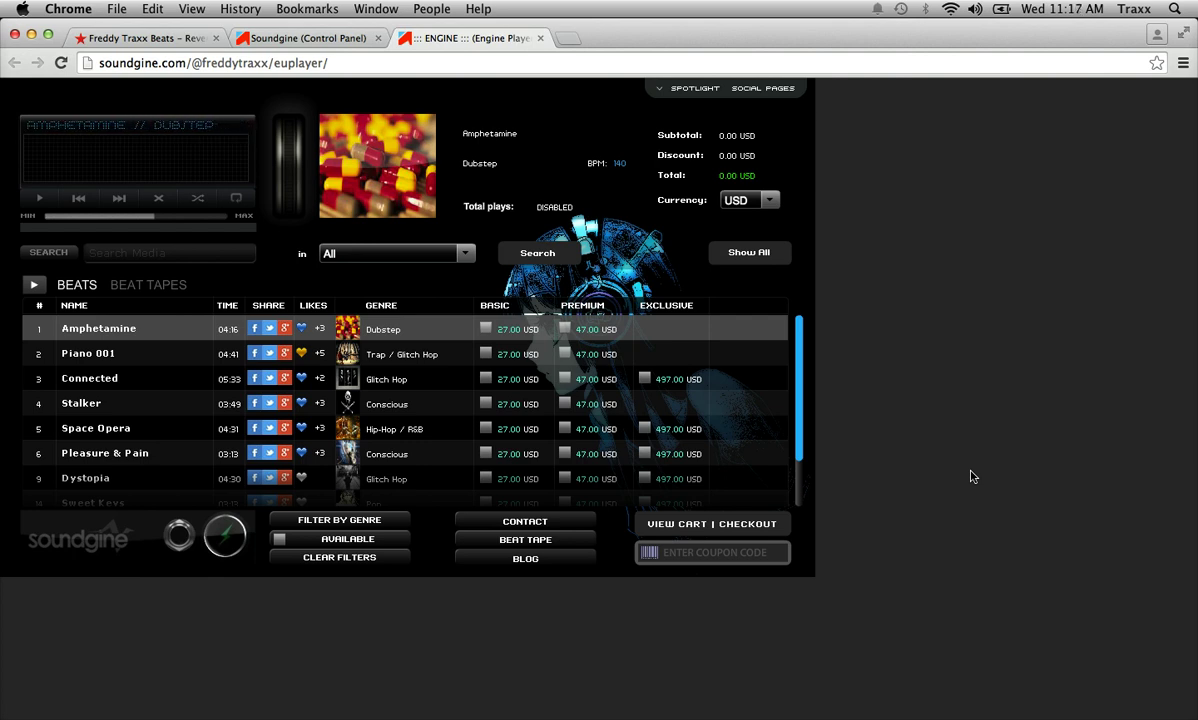
pyautogui.click(983, 468)
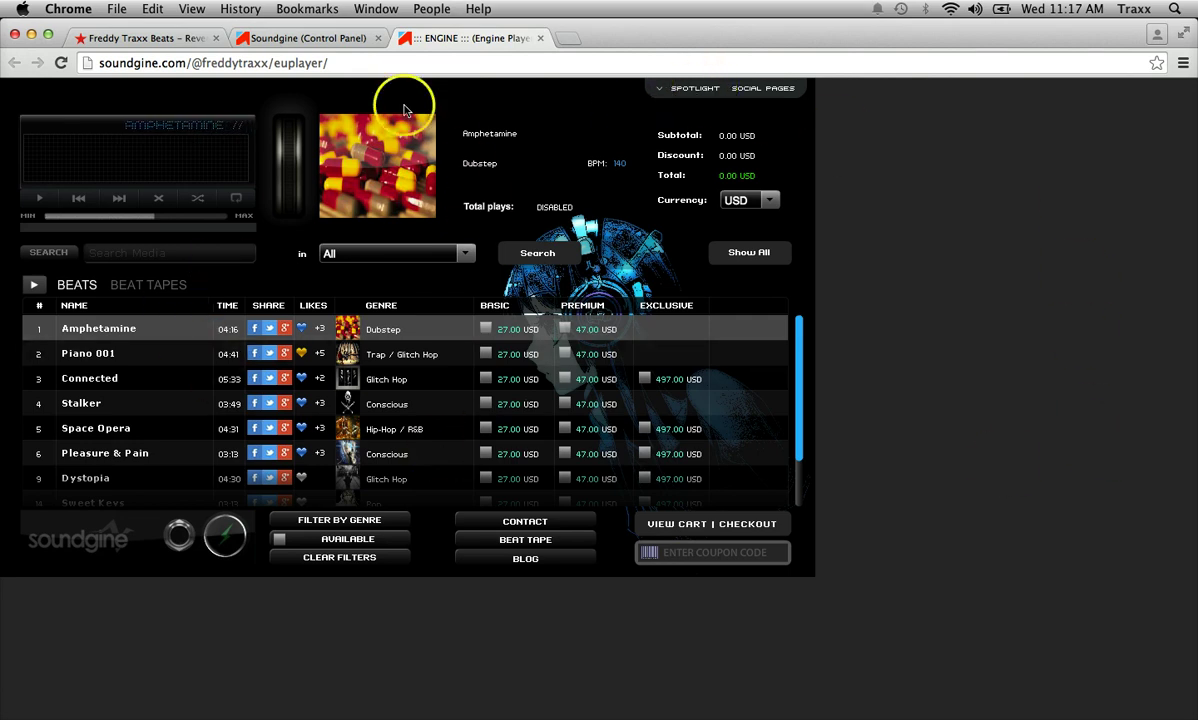
pyautogui.click(539, 38)
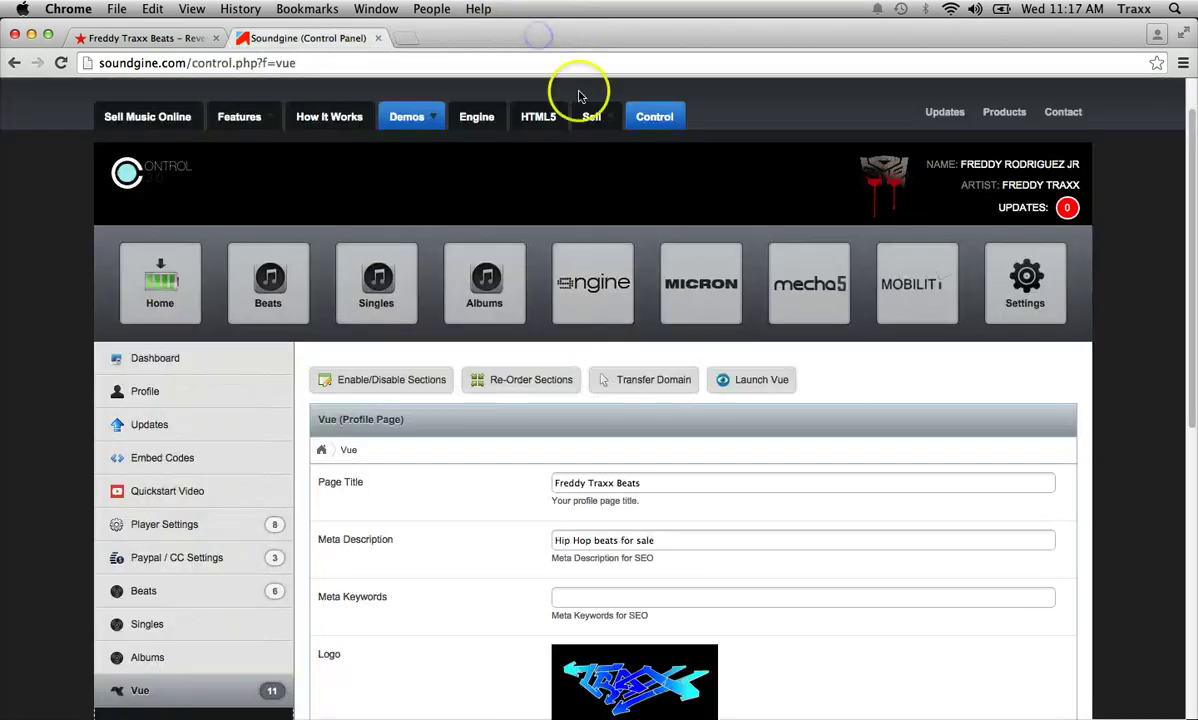
pyautogui.click(700, 280)
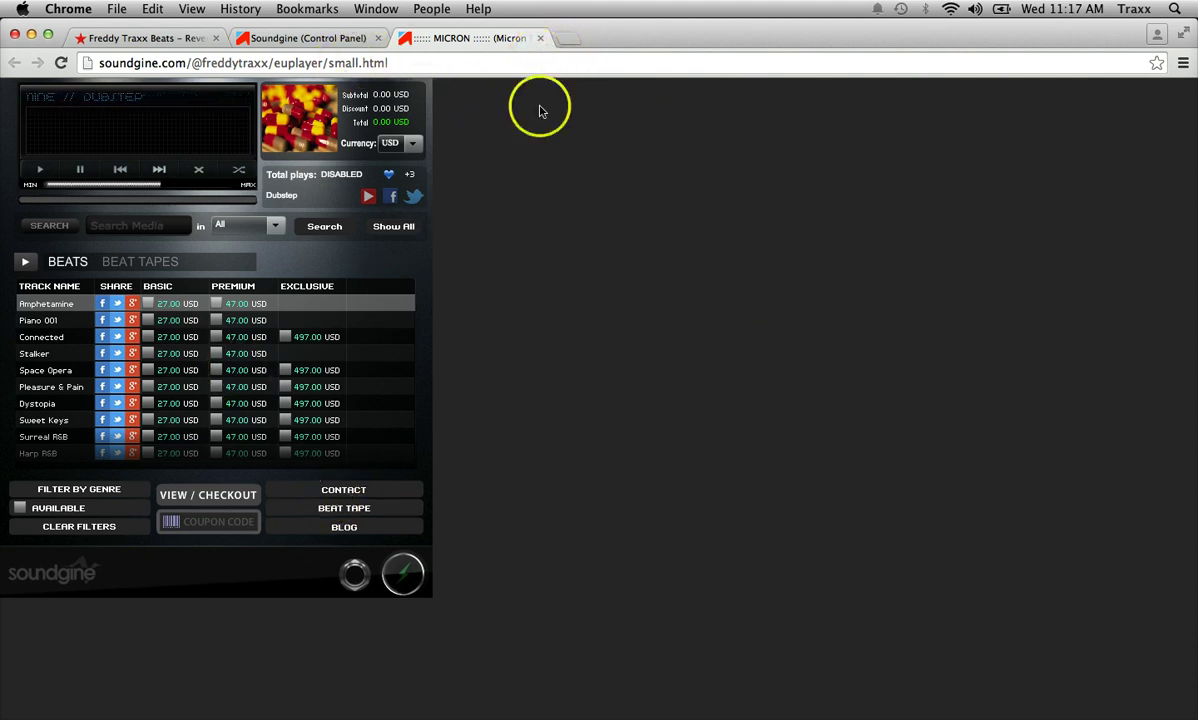
pyautogui.click(540, 39)
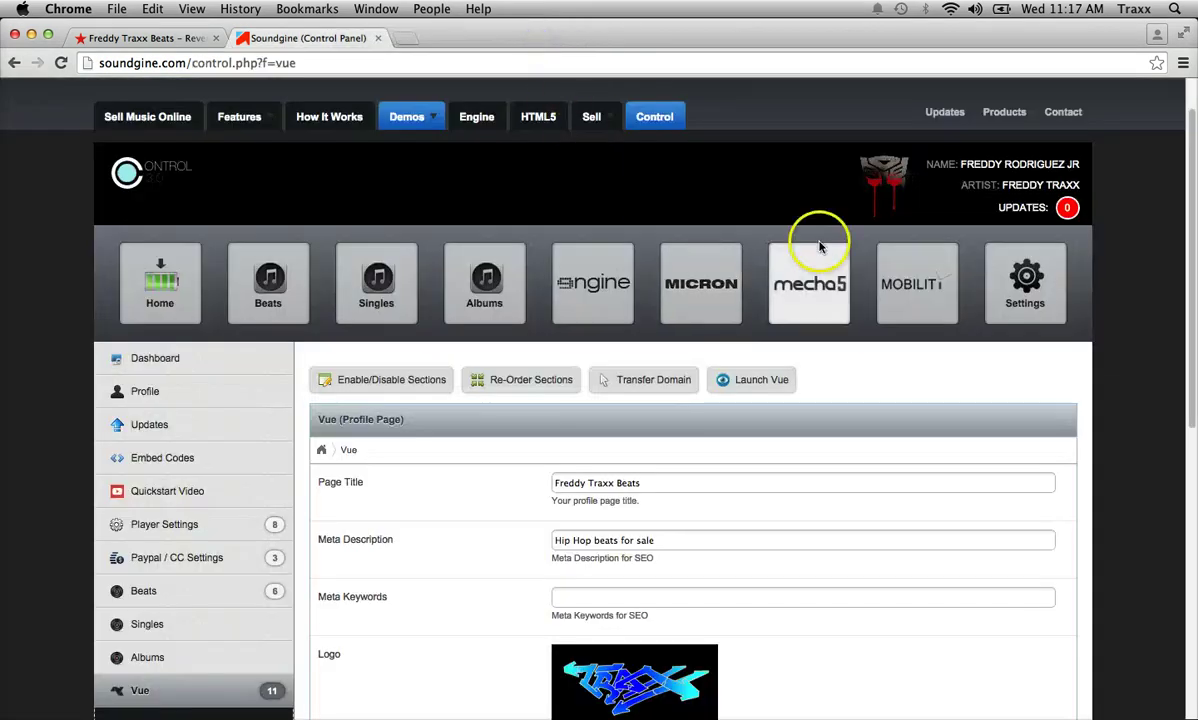
# Preview the Mobiliti player and the Mecha5 player, closing each one after viewing it.
pyautogui.click(888, 288)
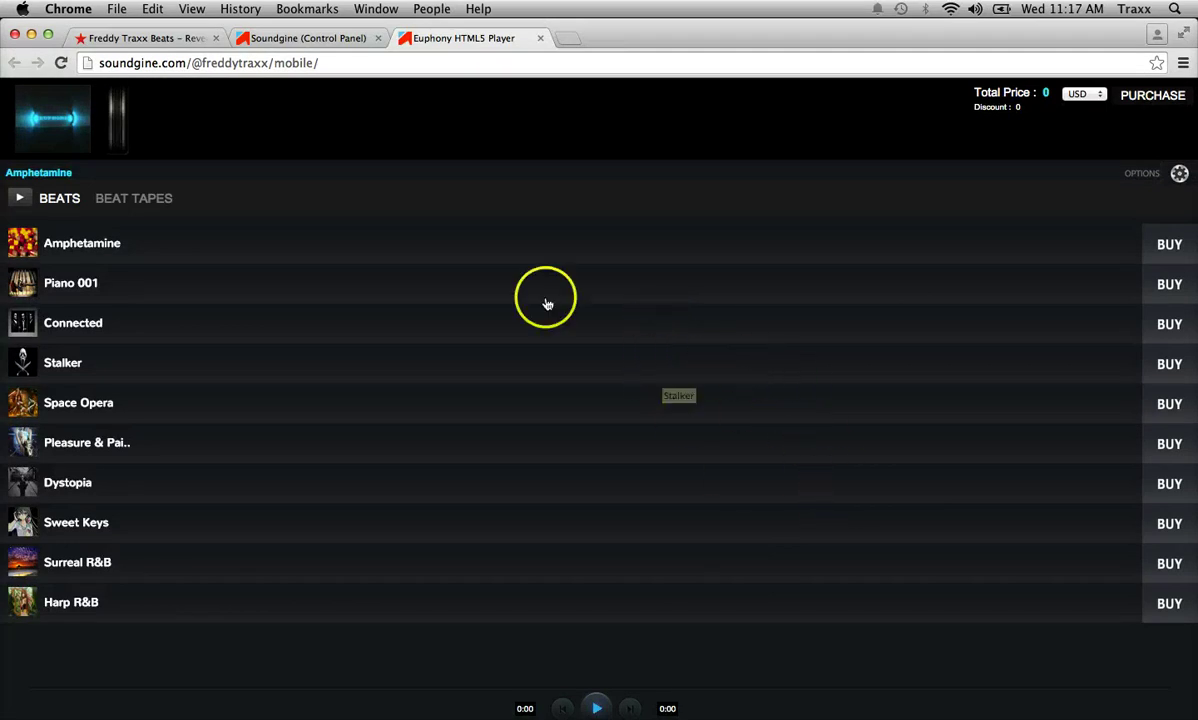
pyautogui.click(540, 38)
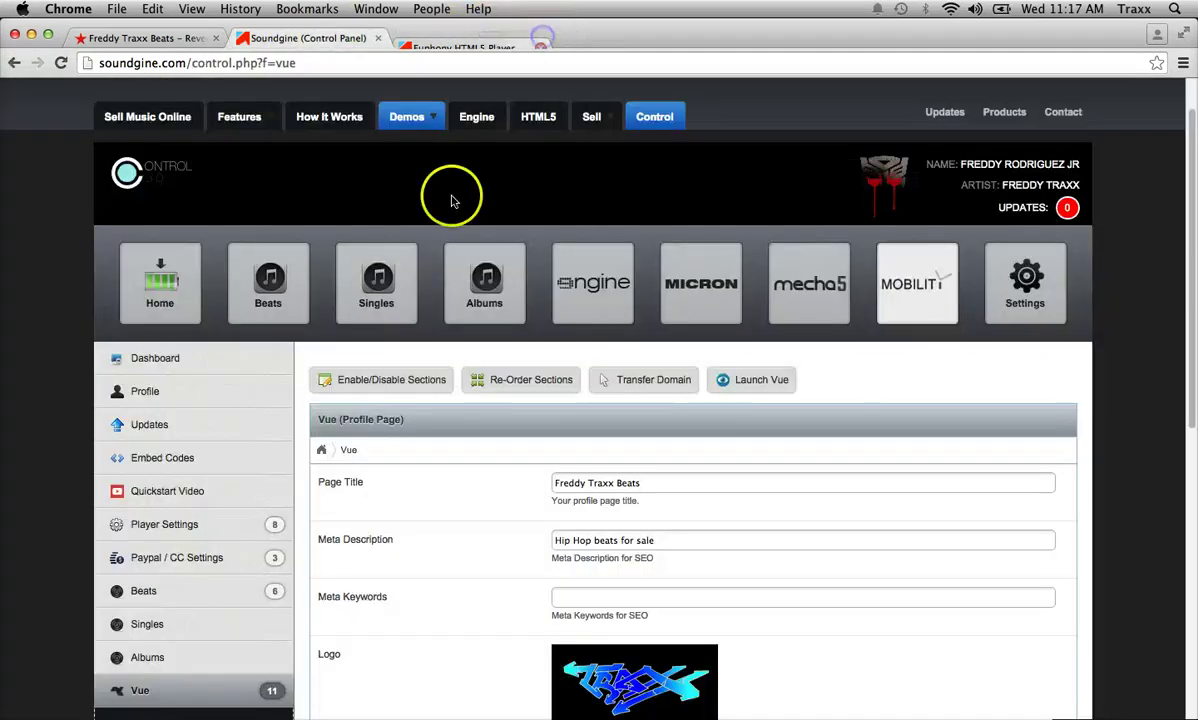
pyautogui.click(785, 286)
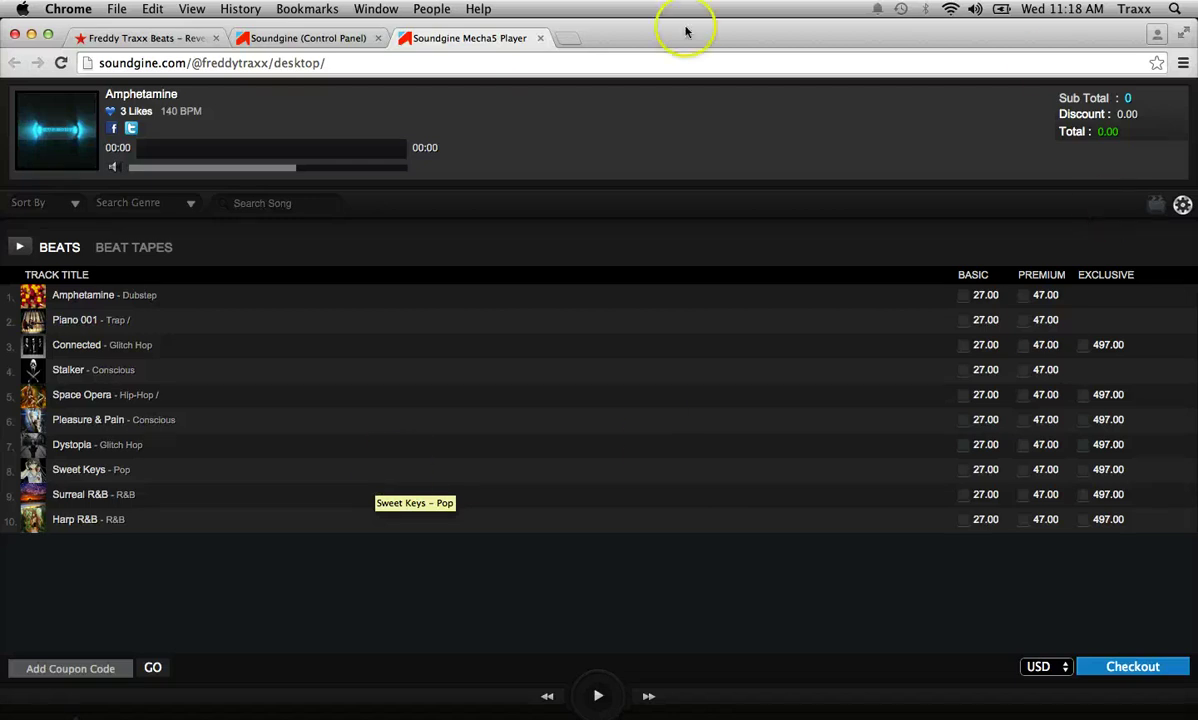
pyautogui.click(539, 38)
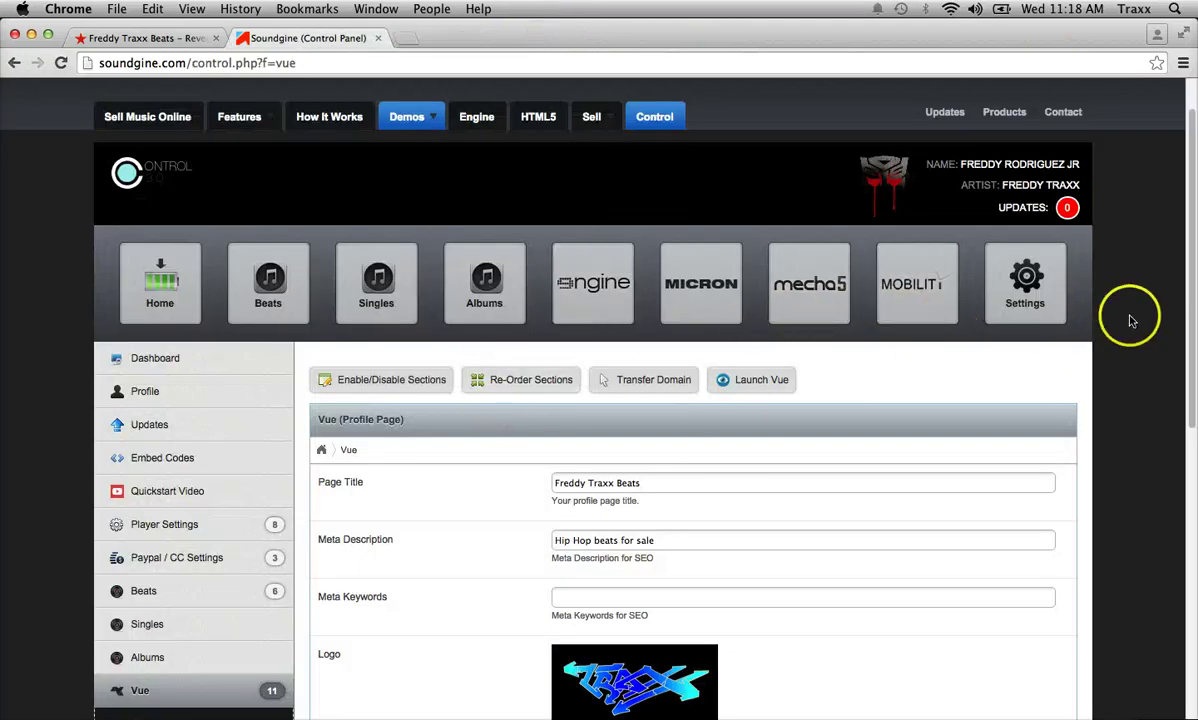
# Fill the Vue page's meta keywords with the suggested "hip hop beats" entry and append the word buy.
pyautogui.scroll(-5, 1123, 318)
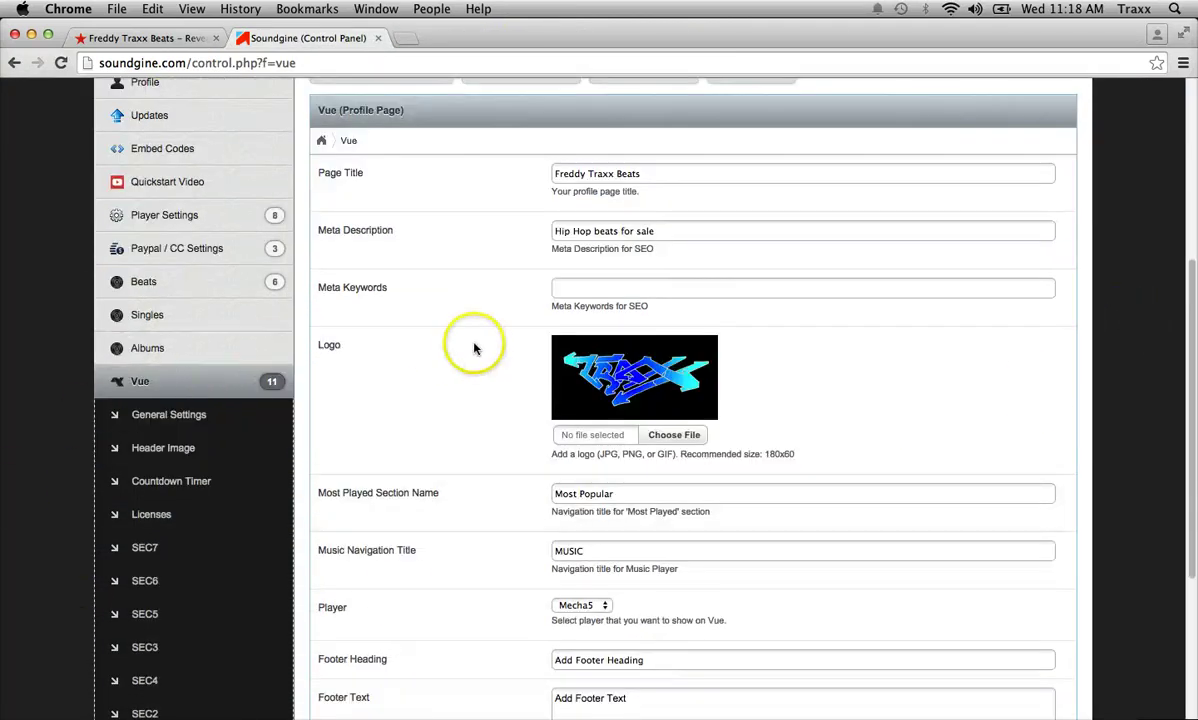
pyautogui.scroll(3, 441, 461)
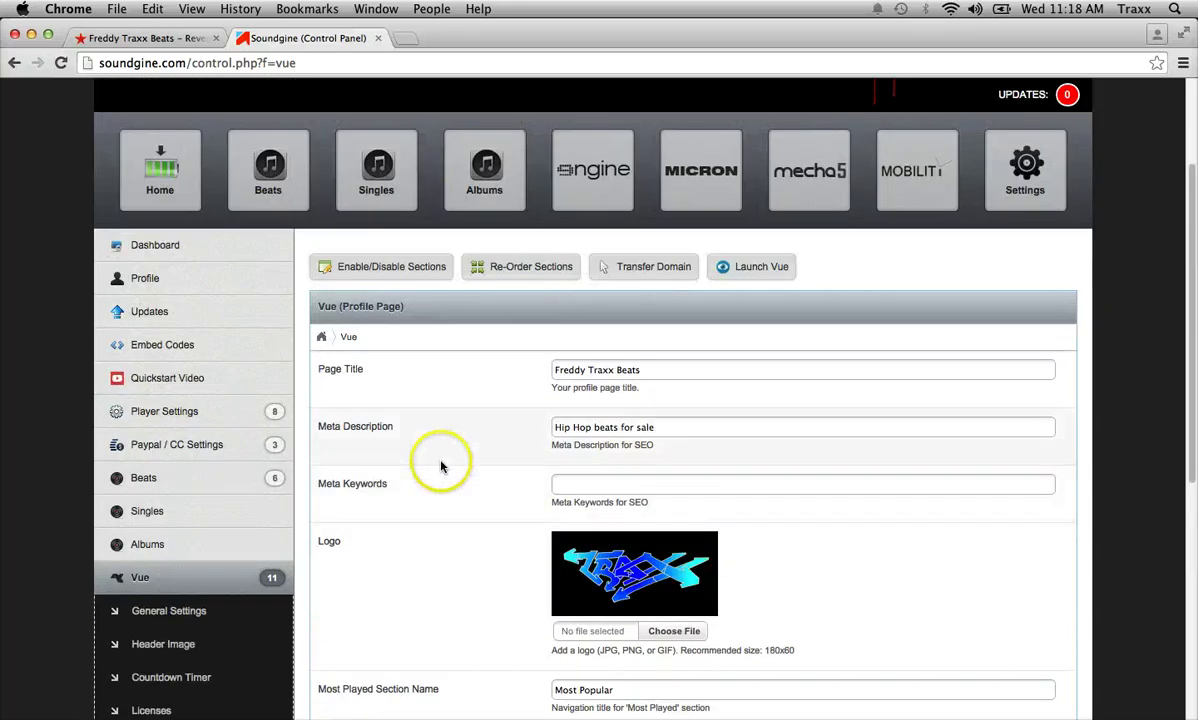
pyautogui.scroll(-1, 461, 380)
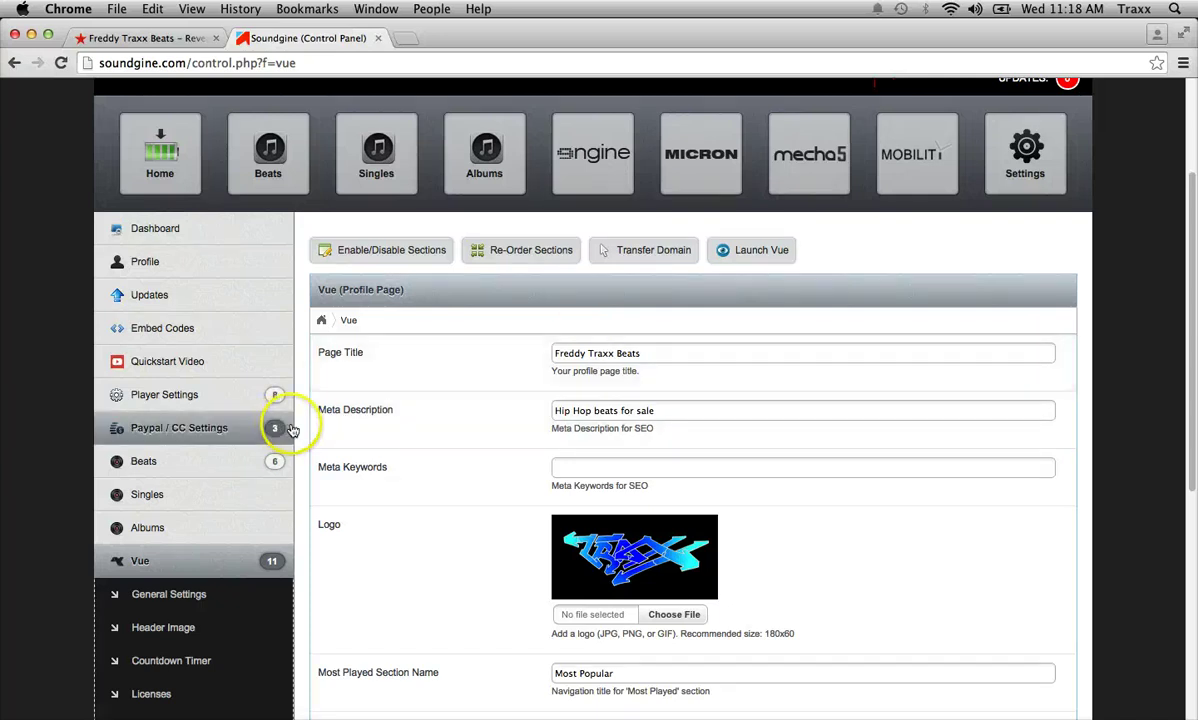
pyautogui.click(571, 468)
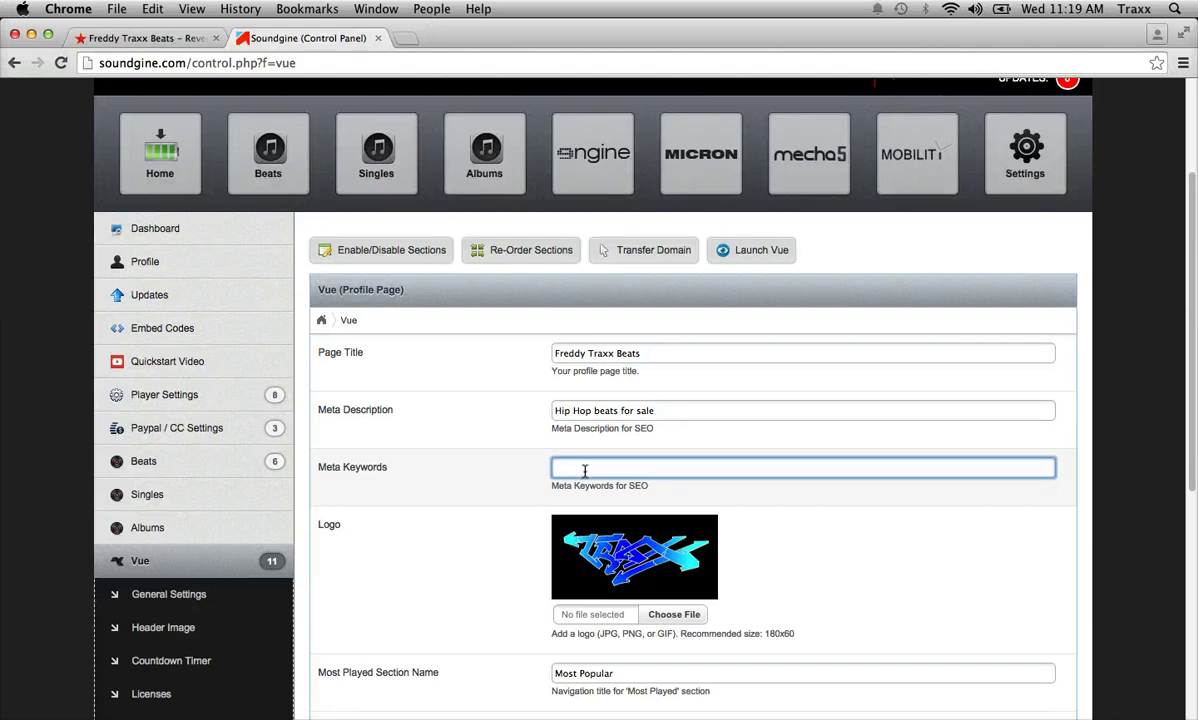
pyautogui.click(584, 470)
pyautogui.moveTo(584, 470); pyautogui.dragTo(594, 490)
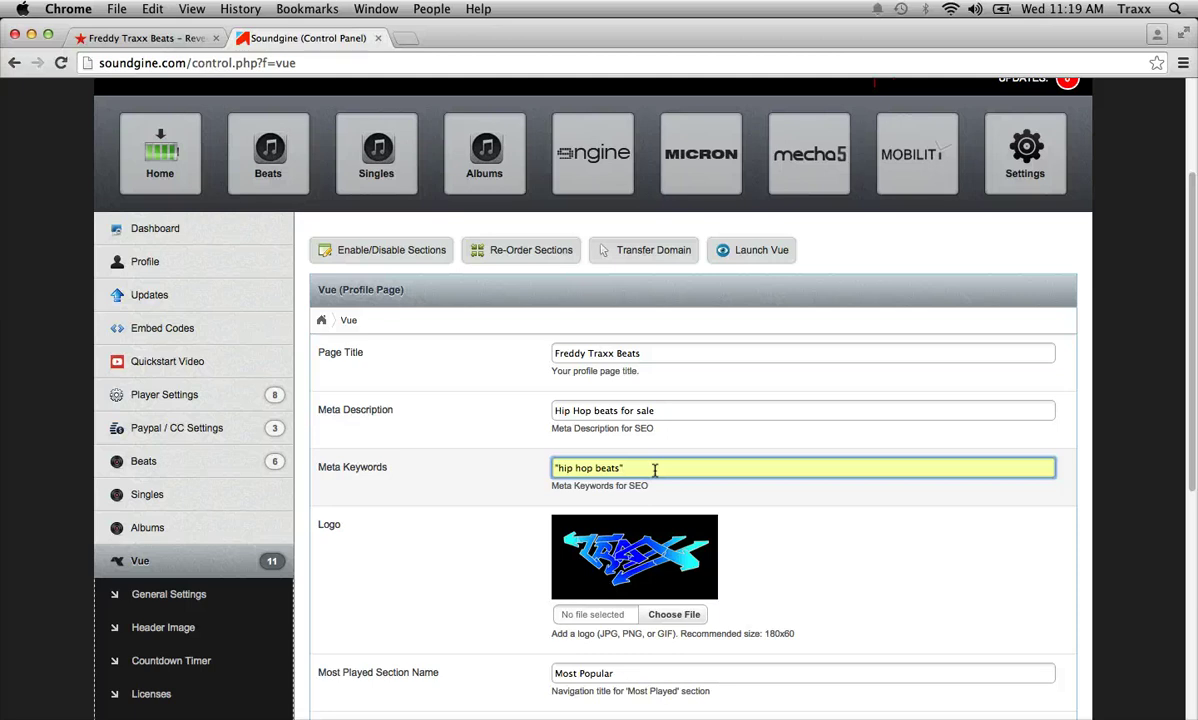
pyautogui.click(556, 467)
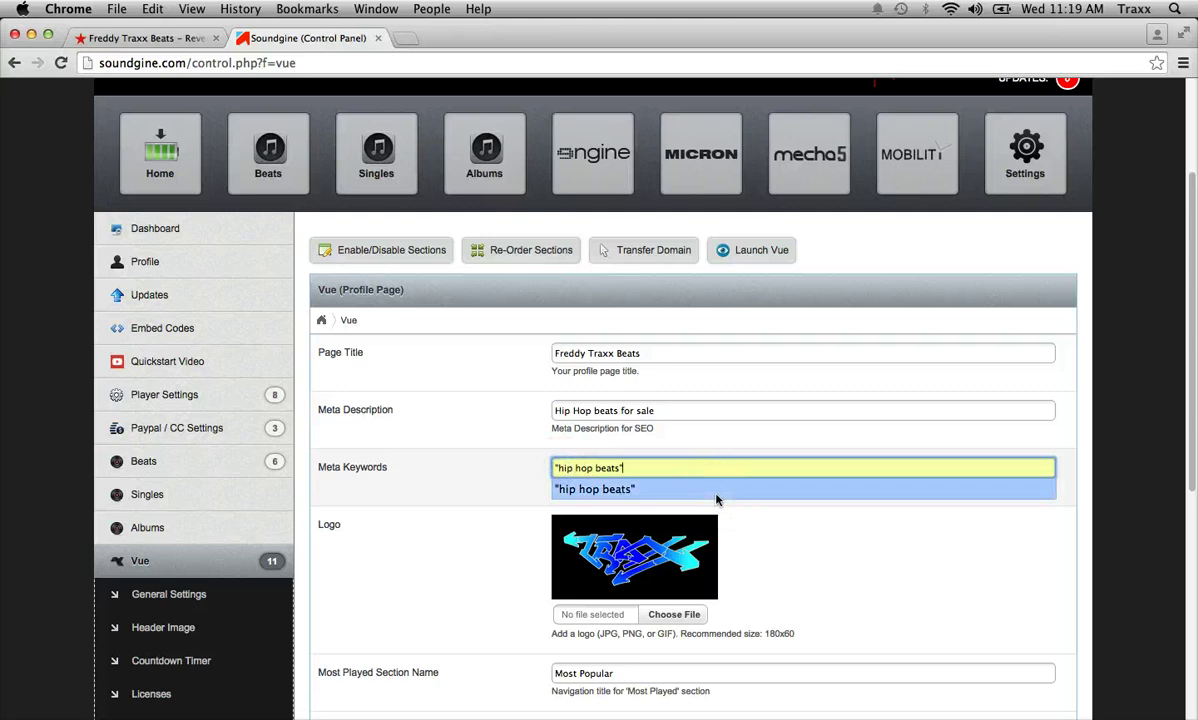
pyautogui.write('buy')
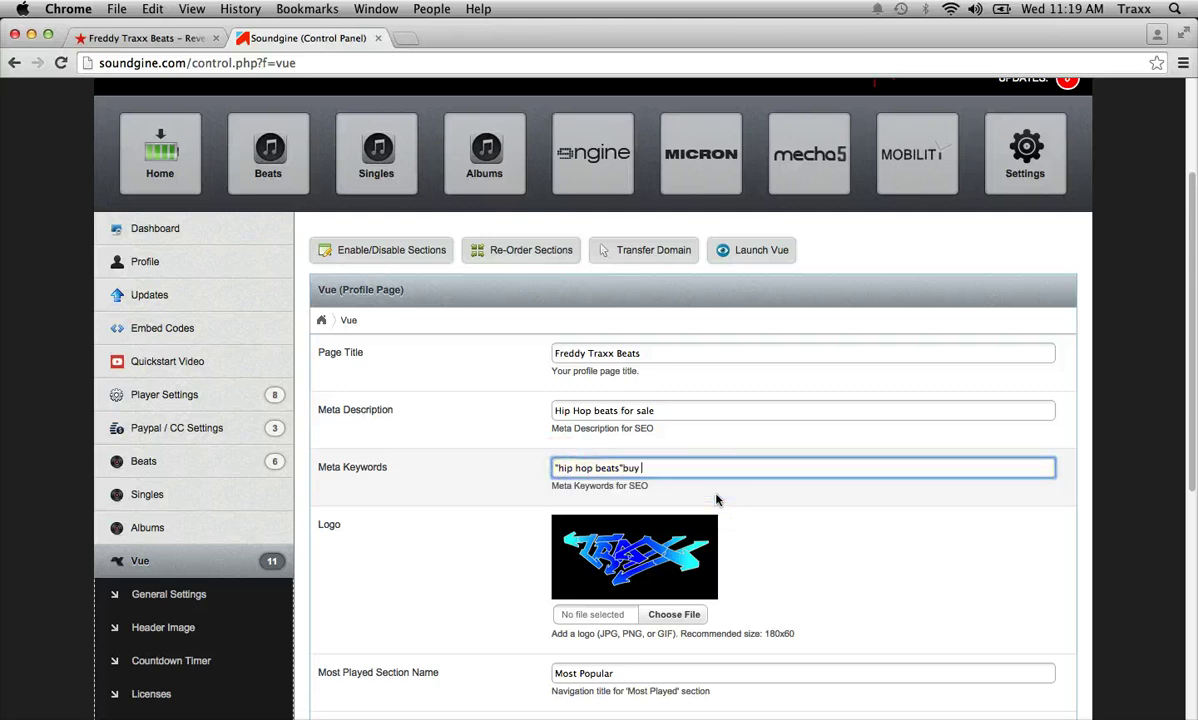
# Replace the Vue page's meta keywords with the quoted phrase "buy hip hop beats online".
pyautogui.press('BackSpace')
pyautogui.press('BackSpace')
pyautogui.press('BackSpace')
pyautogui.press('BackSpace')
pyautogui.press('BackSpace')
pyautogui.press('BackSpace')
pyautogui.press('BackSpace')
pyautogui.press('BackSpace')
pyautogui.press('BackSpace')
pyautogui.press('BackSpace')
pyautogui.press('BackSpace')
pyautogui.press('BackSpace')
pyautogui.press('BackSpace')
pyautogui.press('BackSpace')
pyautogui.press('BackSpace')
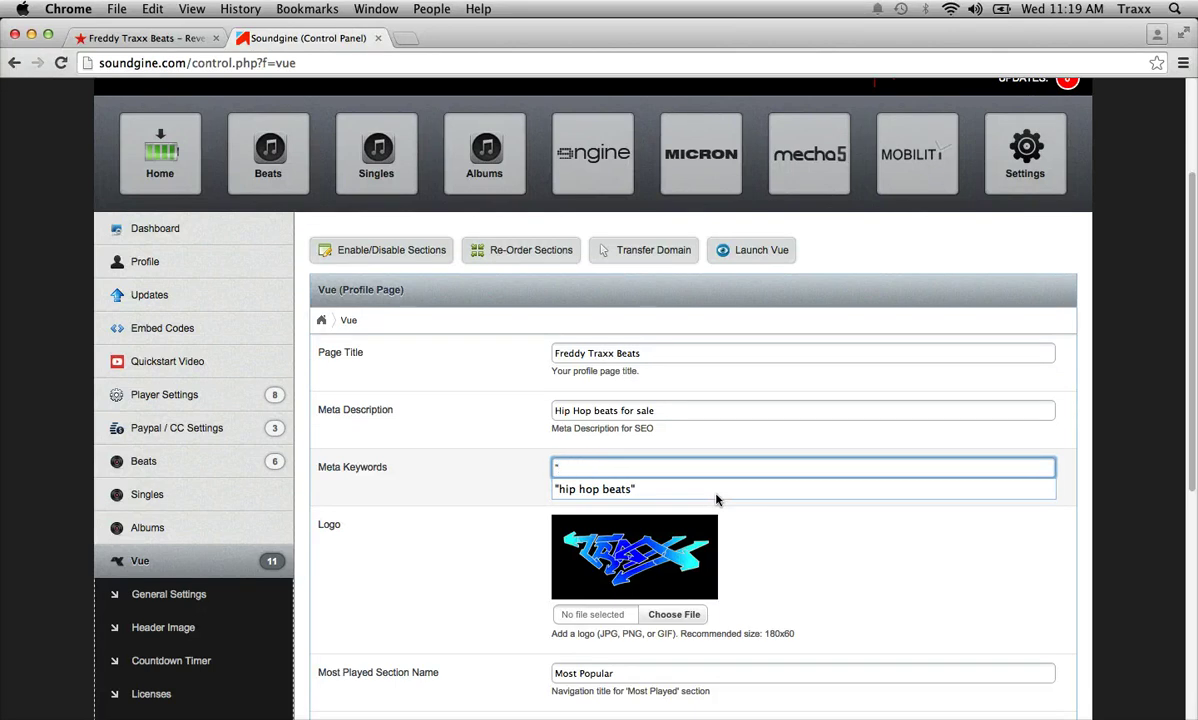
pyautogui.write('buy hip hop beats')
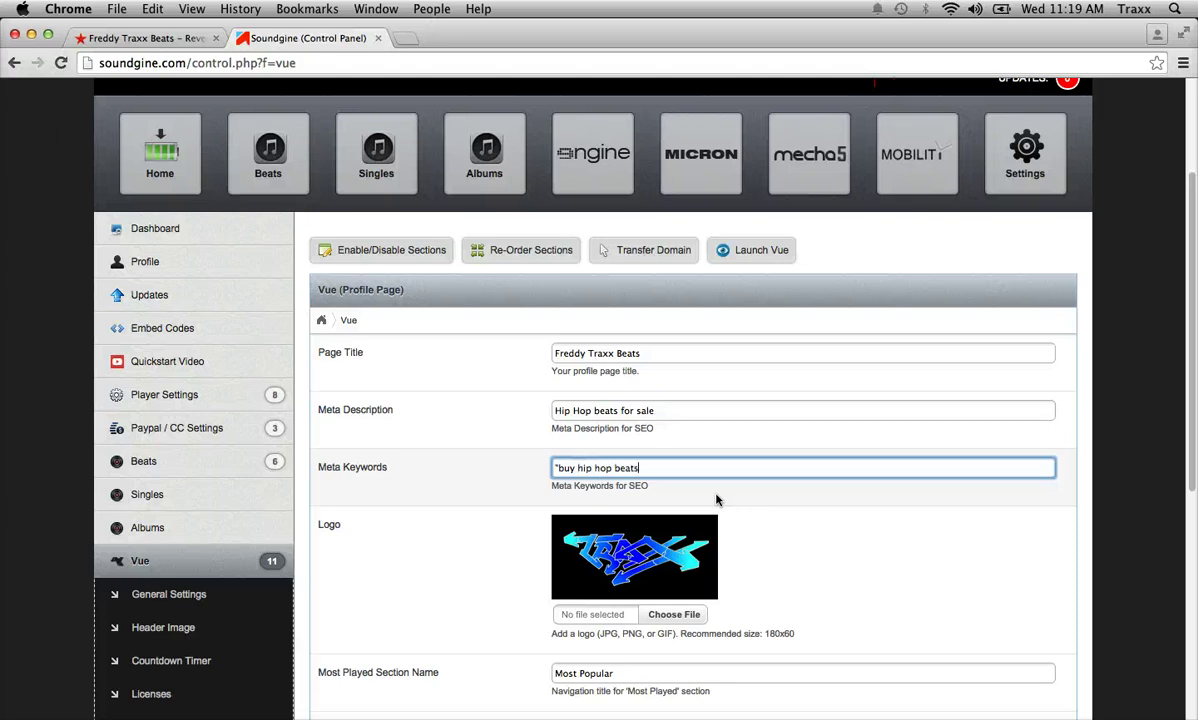
pyautogui.write(' online')
pyautogui.click(970, 477)
pyautogui.click(969, 504)
pyautogui.click(964, 513)
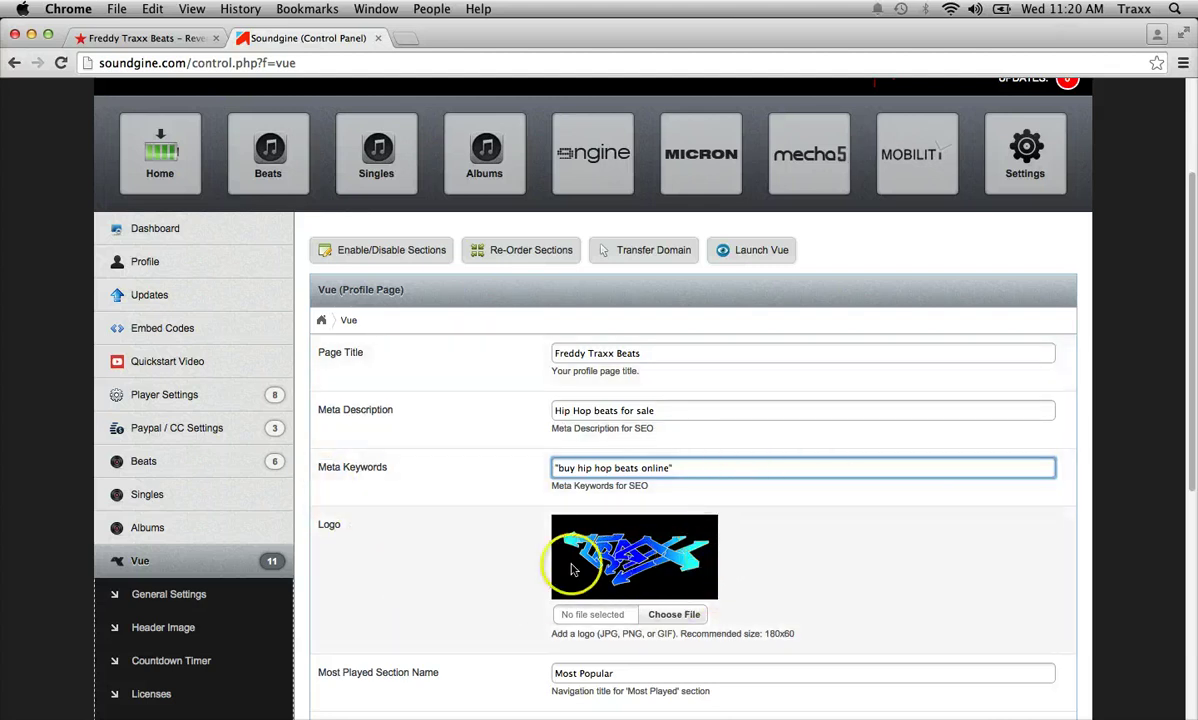
# Inspect the Music Navigation Title field and the player choice for the Vue page, keeping Mecha5.
pyautogui.scroll(-5, 850, 537)
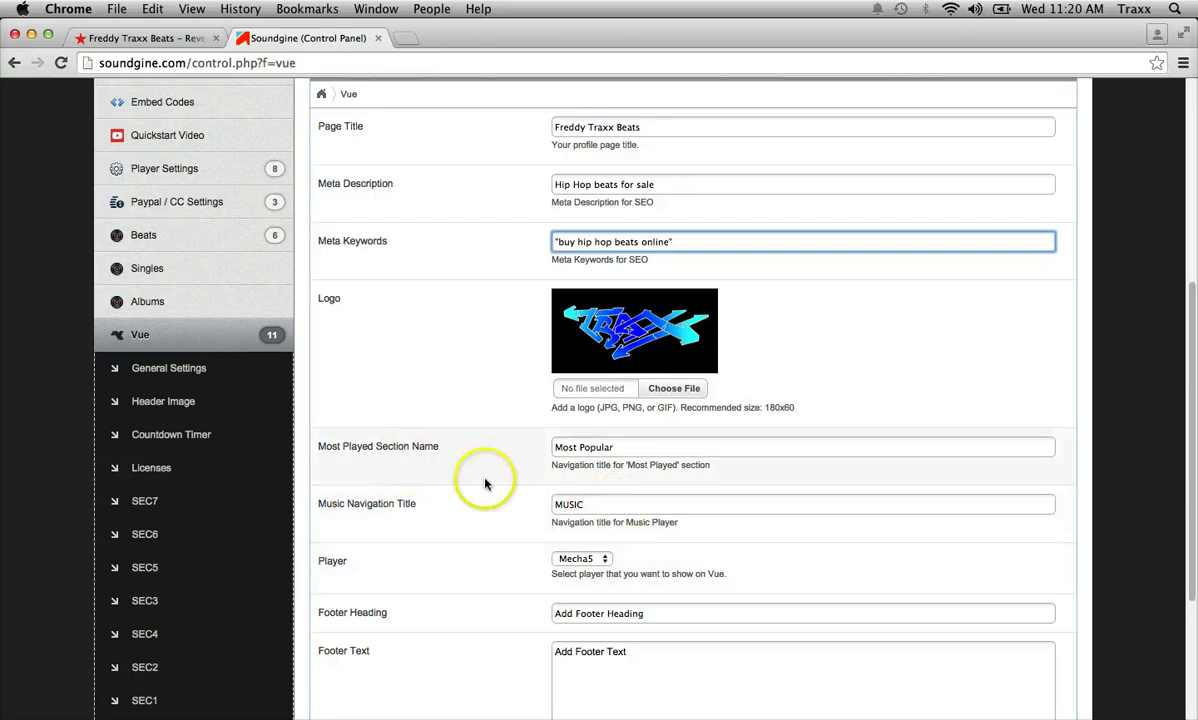
pyautogui.click(607, 506)
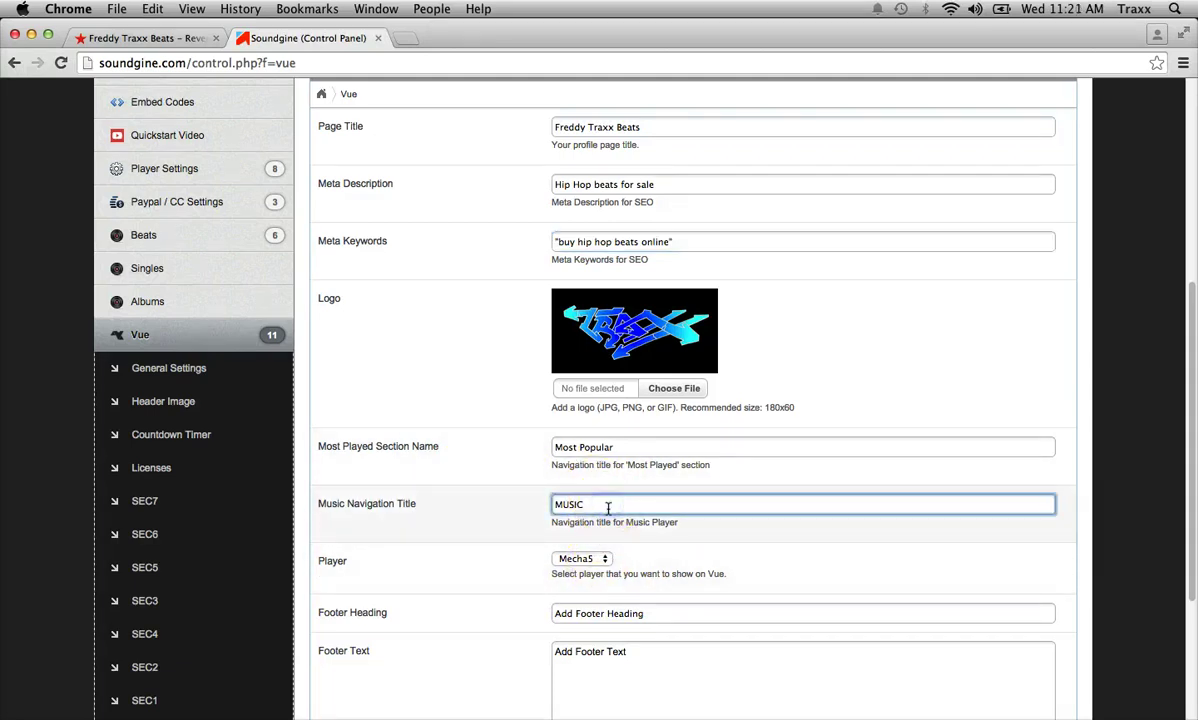
pyautogui.scroll(5, 607, 507)
pyautogui.scroll(-6, 668, 401)
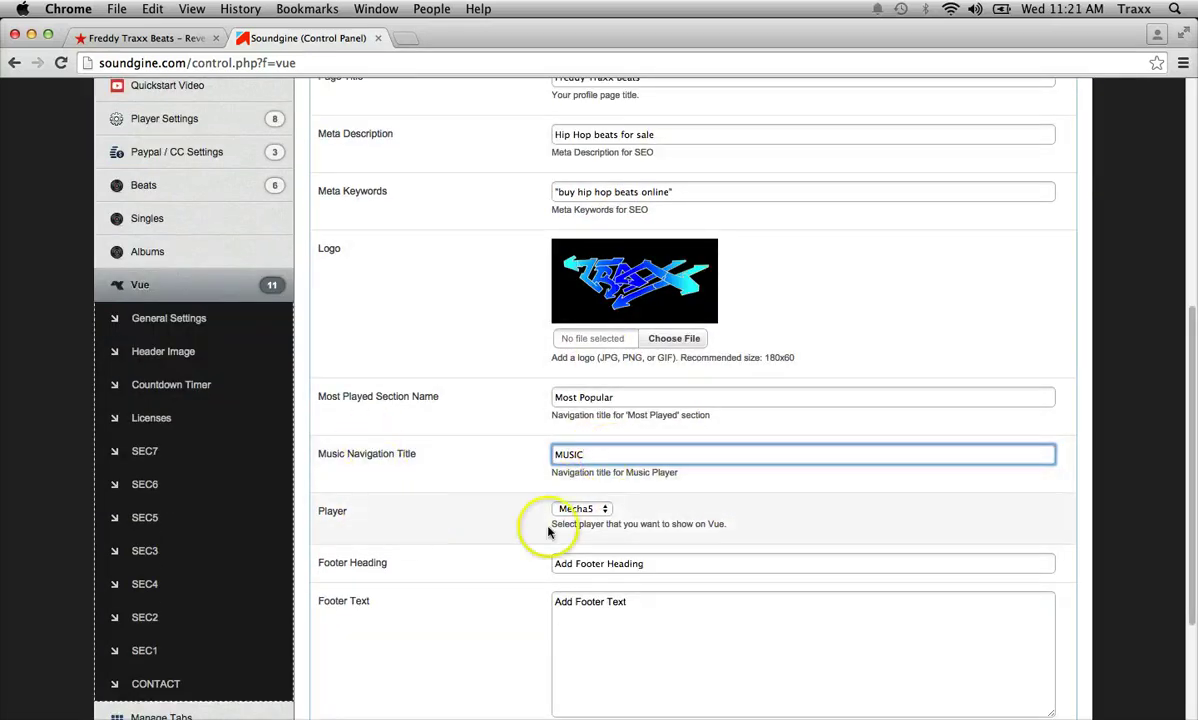
pyautogui.click(580, 509)
pyautogui.click(578, 509)
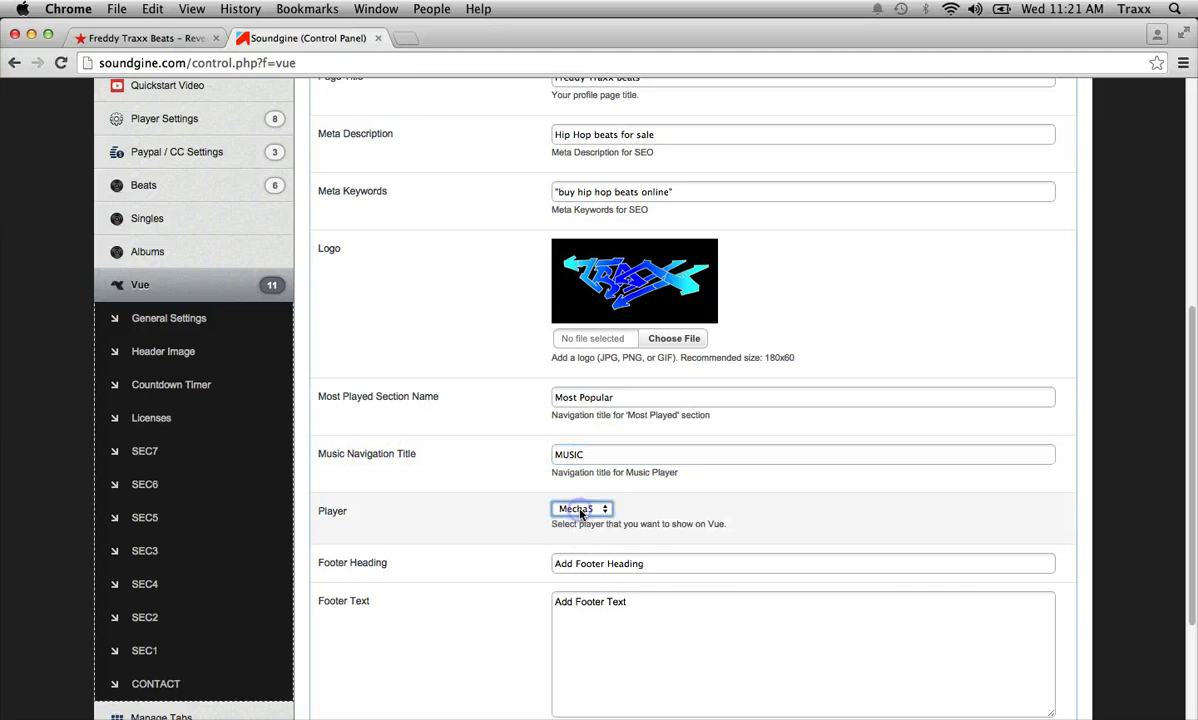
# Examine the Vue page's footer heading, footer text and footer copyright fields without changing them.
pyautogui.click(676, 562)
pyautogui.scroll(-5, 676, 560)
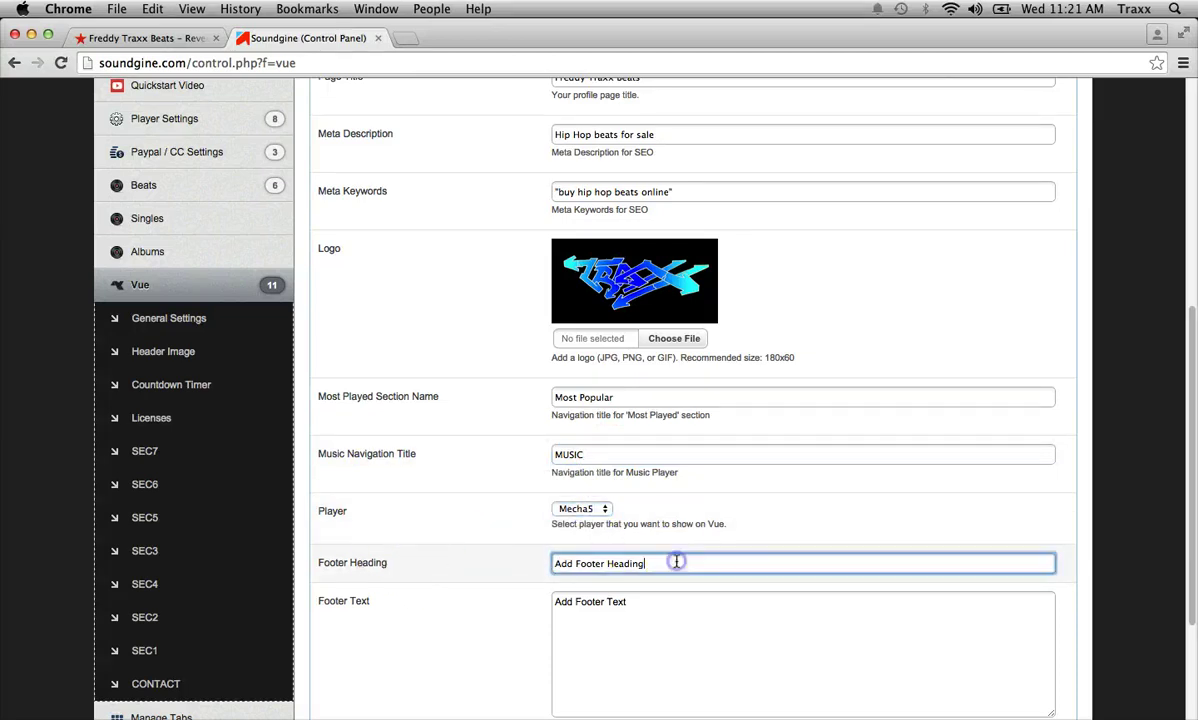
pyautogui.scroll(3, 680, 555)
pyautogui.scroll(-2, 722, 549)
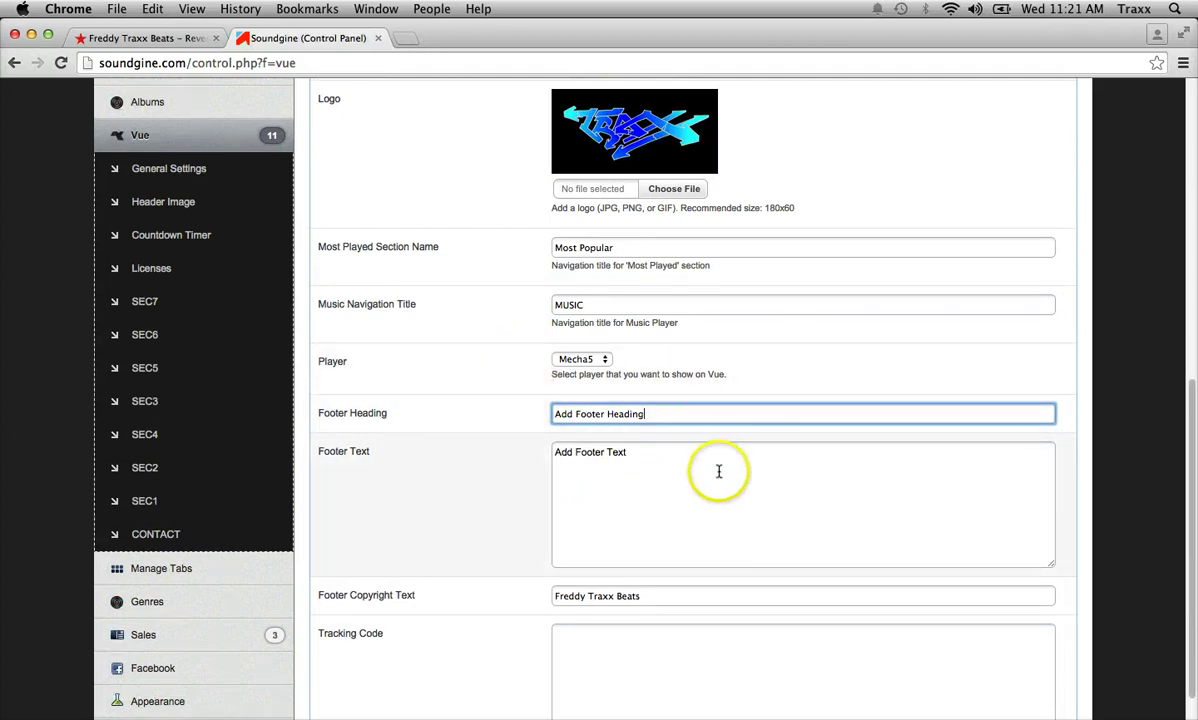
pyautogui.scroll(-2, 555, 507)
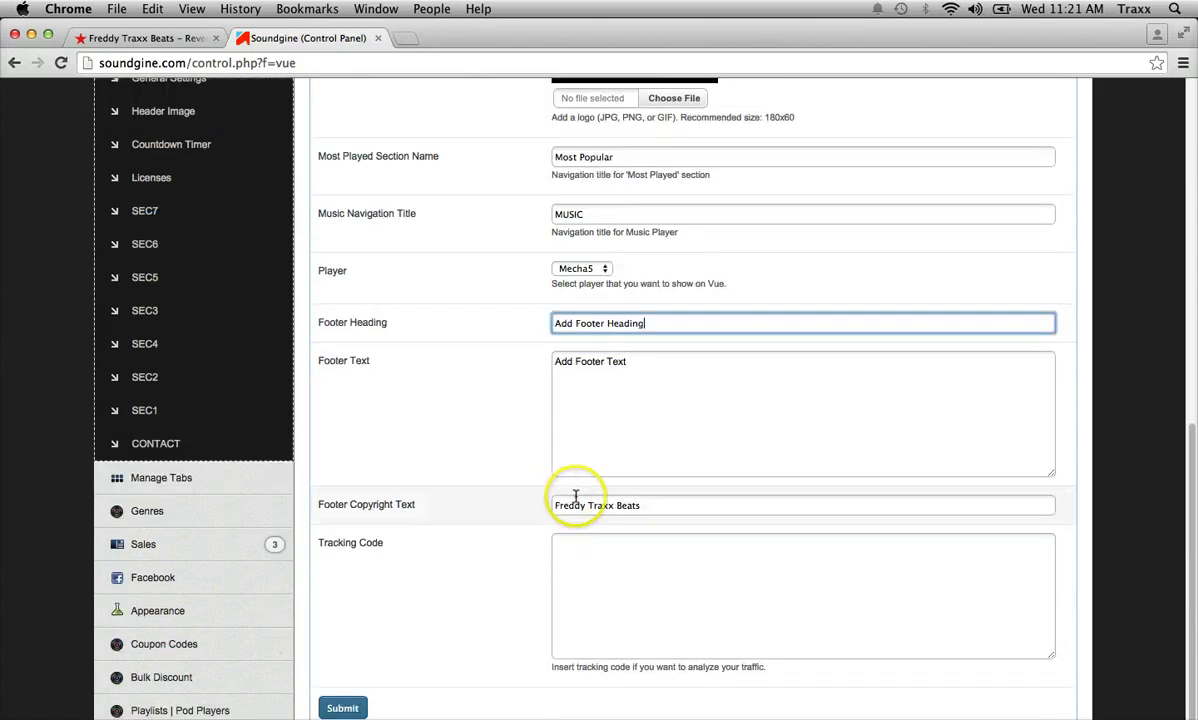
pyautogui.press('Tab')
pyautogui.click(626, 393)
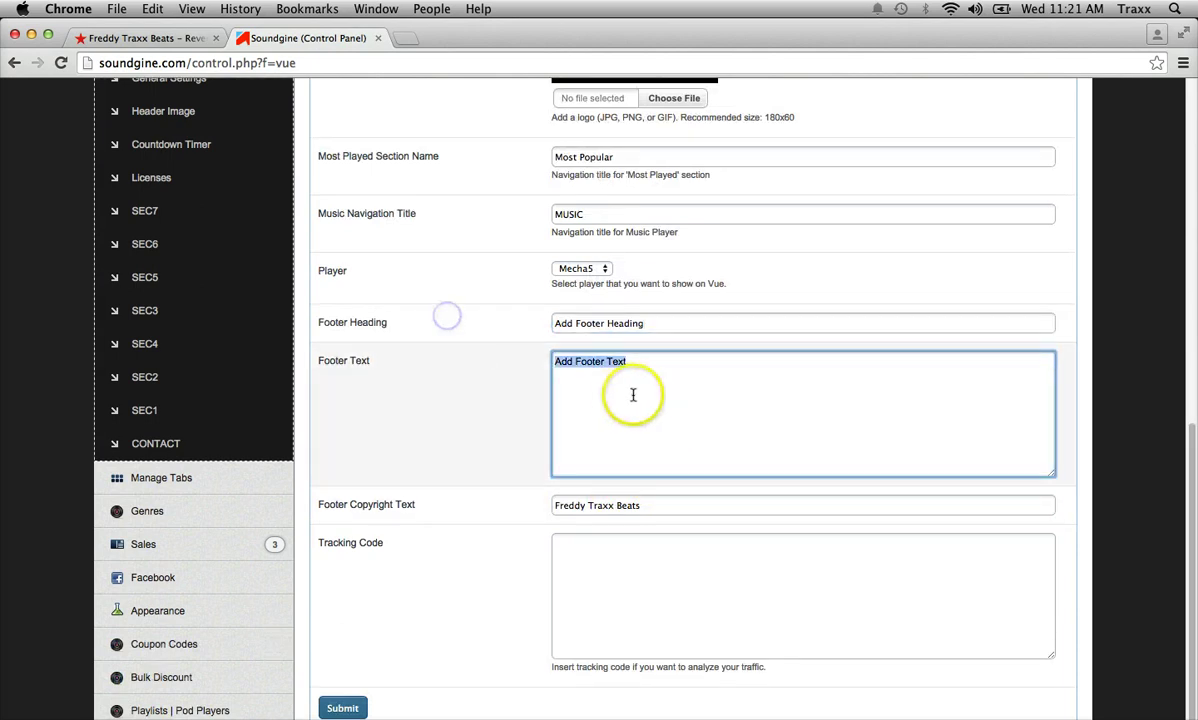
pyautogui.click(653, 400)
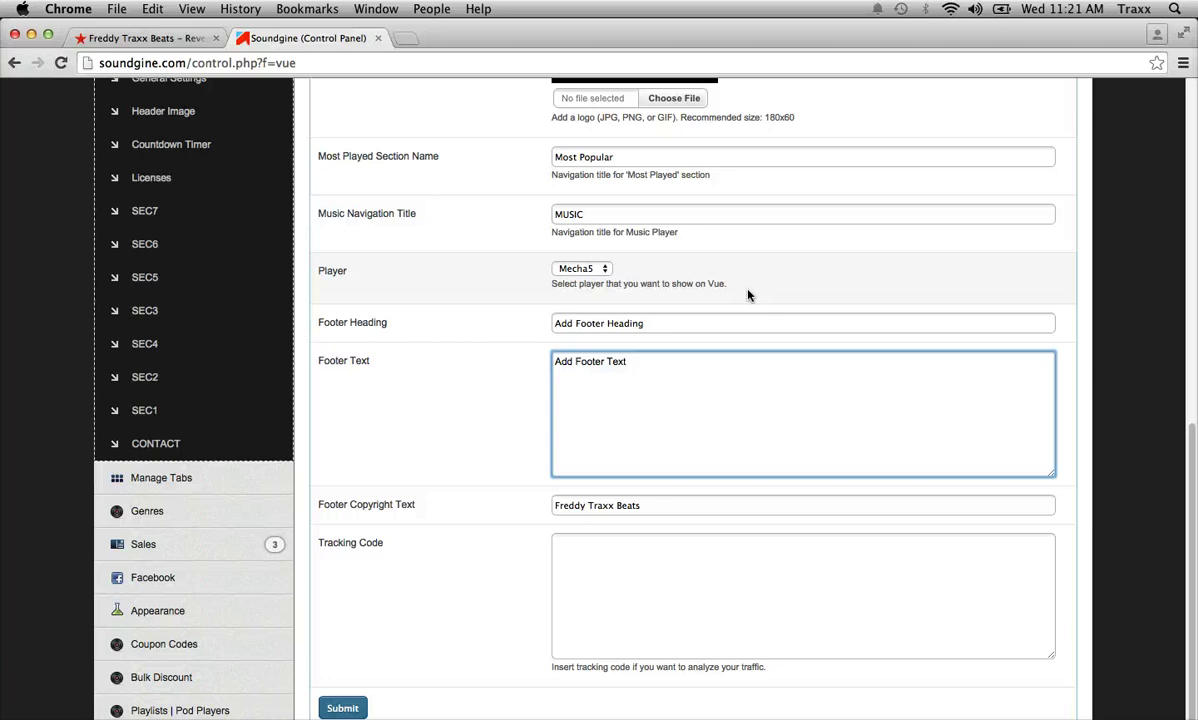
# Check the tracking code field, leave it blank, and submit the Vue profile page settings.
pyautogui.click(575, 591)
pyautogui.click(665, 582)
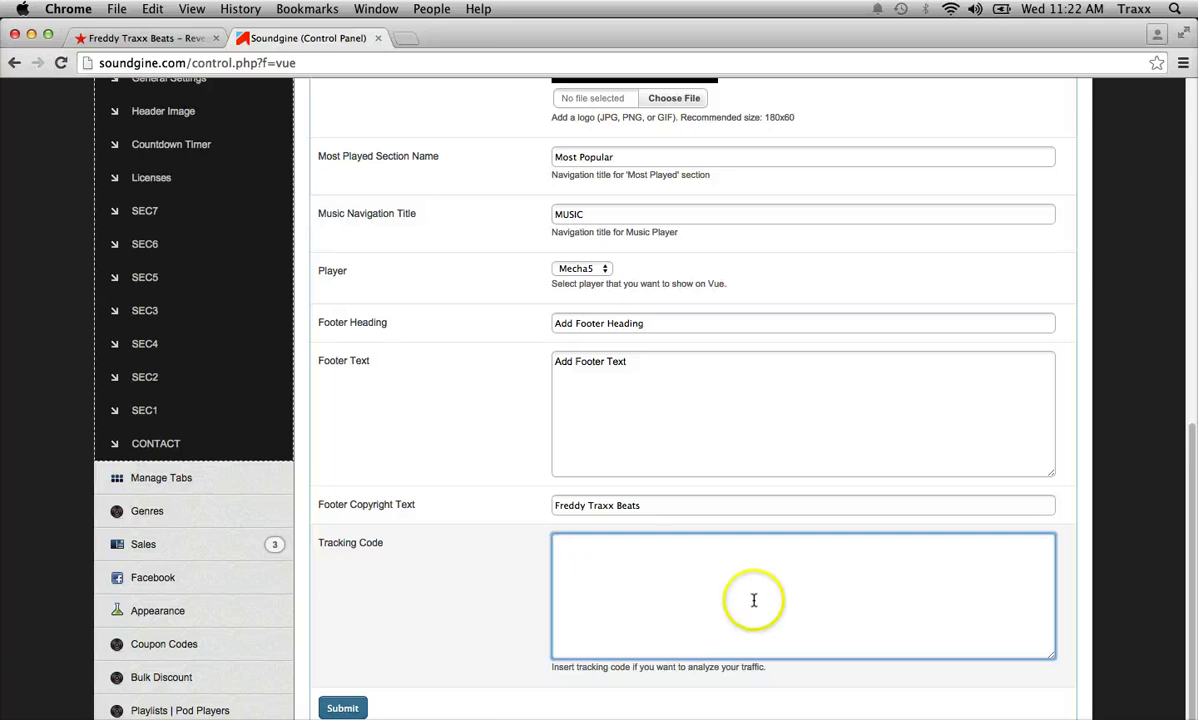
pyautogui.click(344, 708)
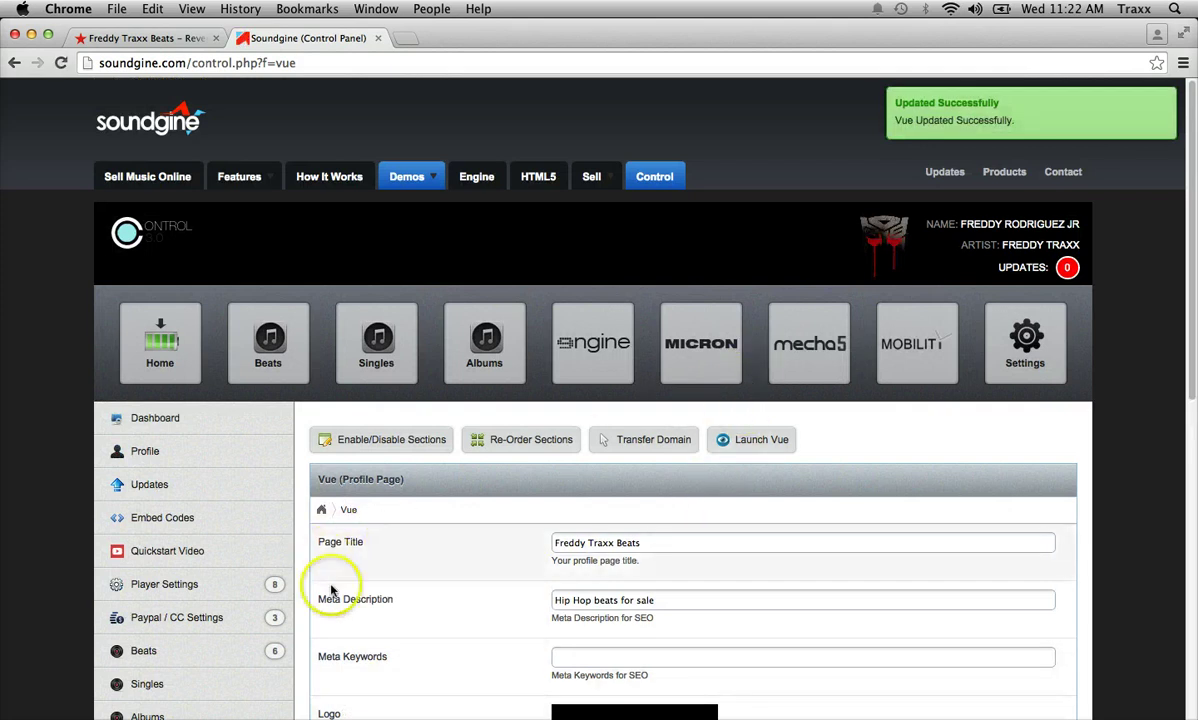
# Launch the live Vue page, check its logo area, and close the page.
pyautogui.click(757, 440)
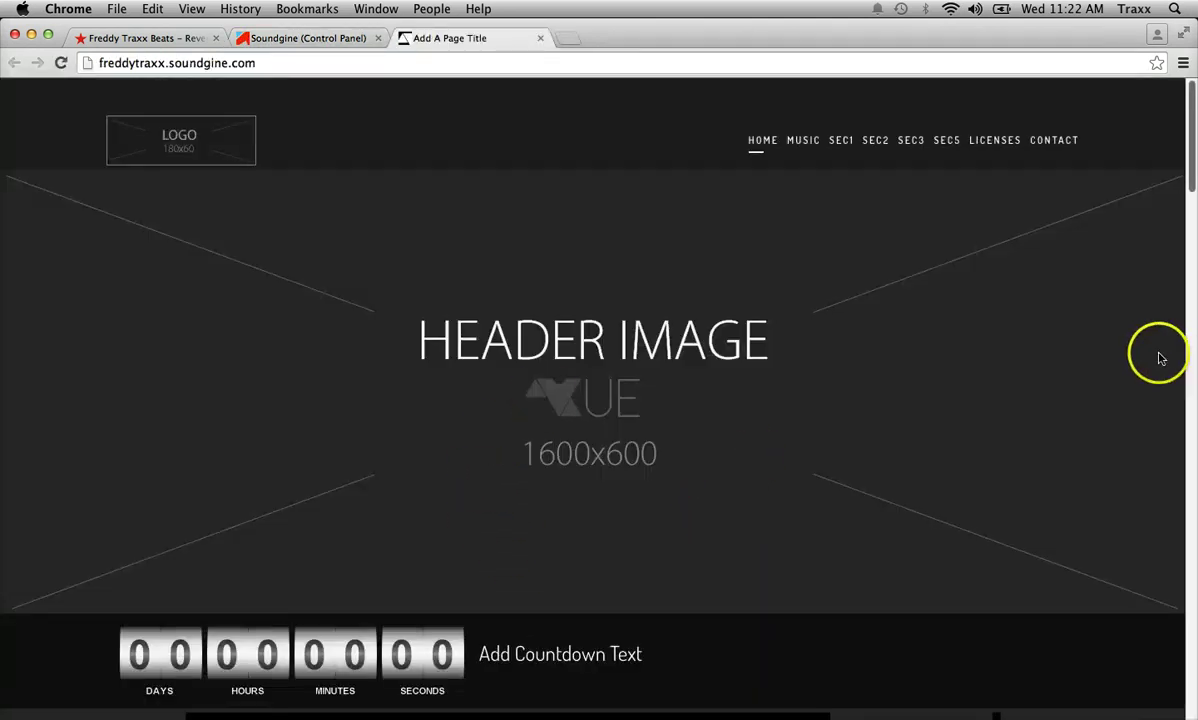
pyautogui.click(146, 144)
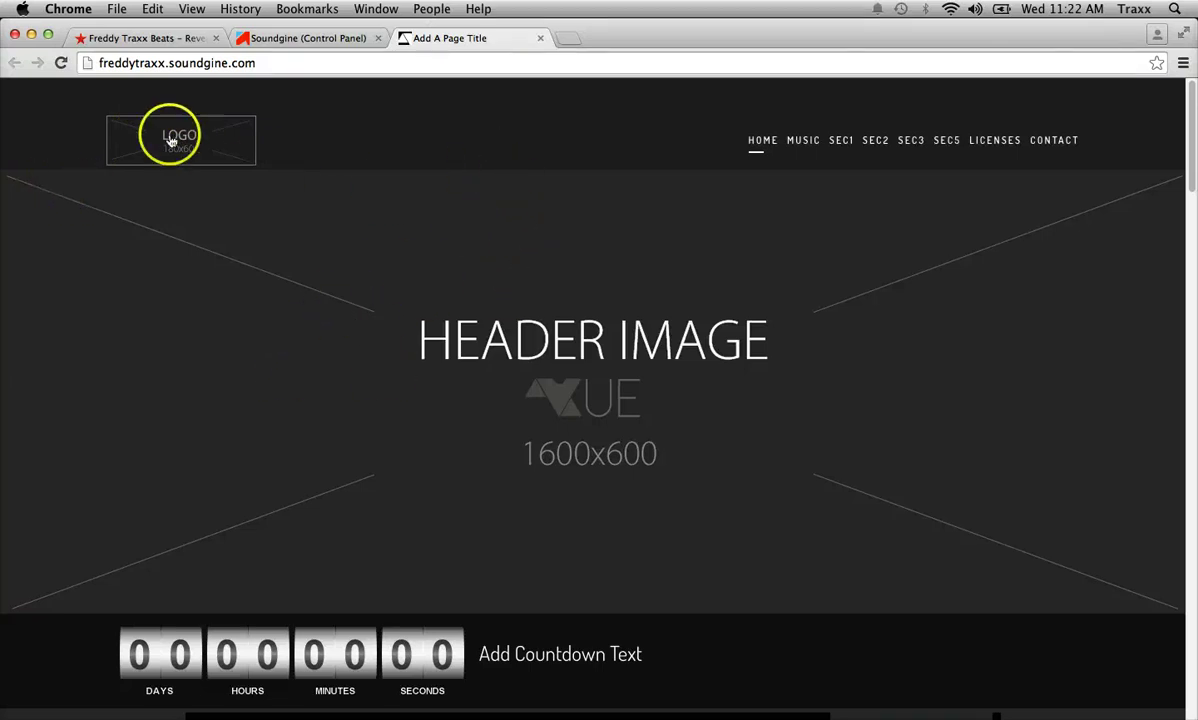
pyautogui.click(540, 38)
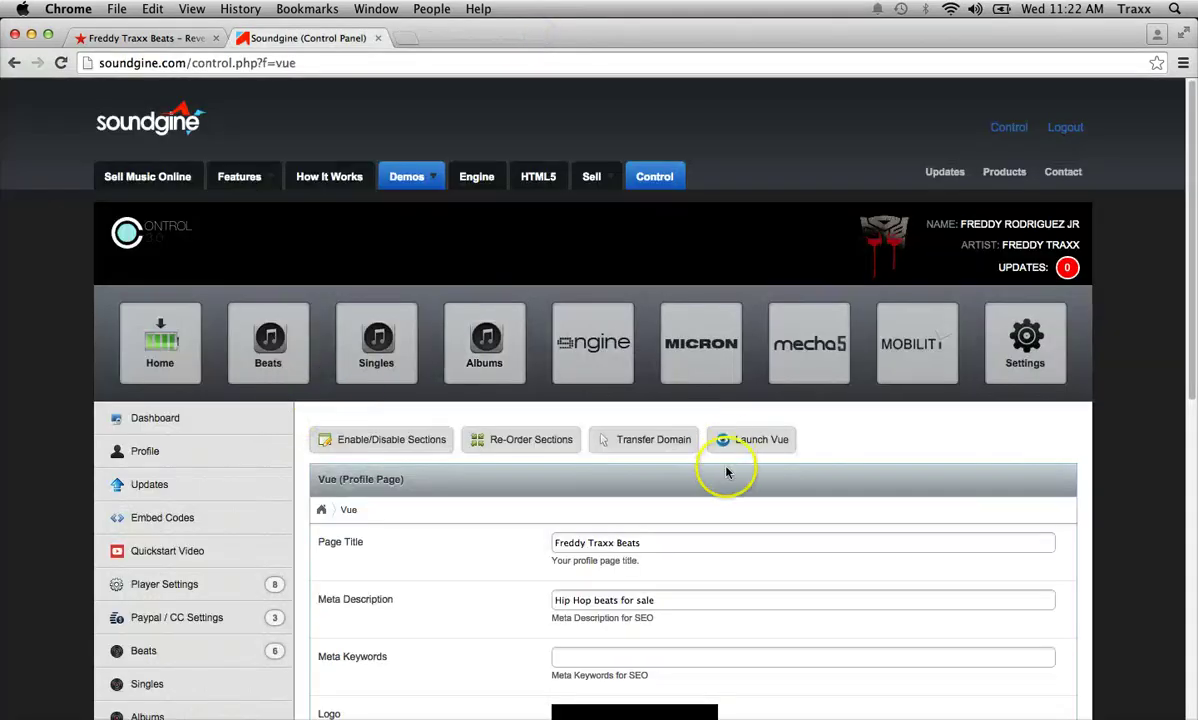
# Relaunch the live Vue page and compare its logo and header with the control panel's Vue settings.
pyautogui.scroll(-3, 722, 455)
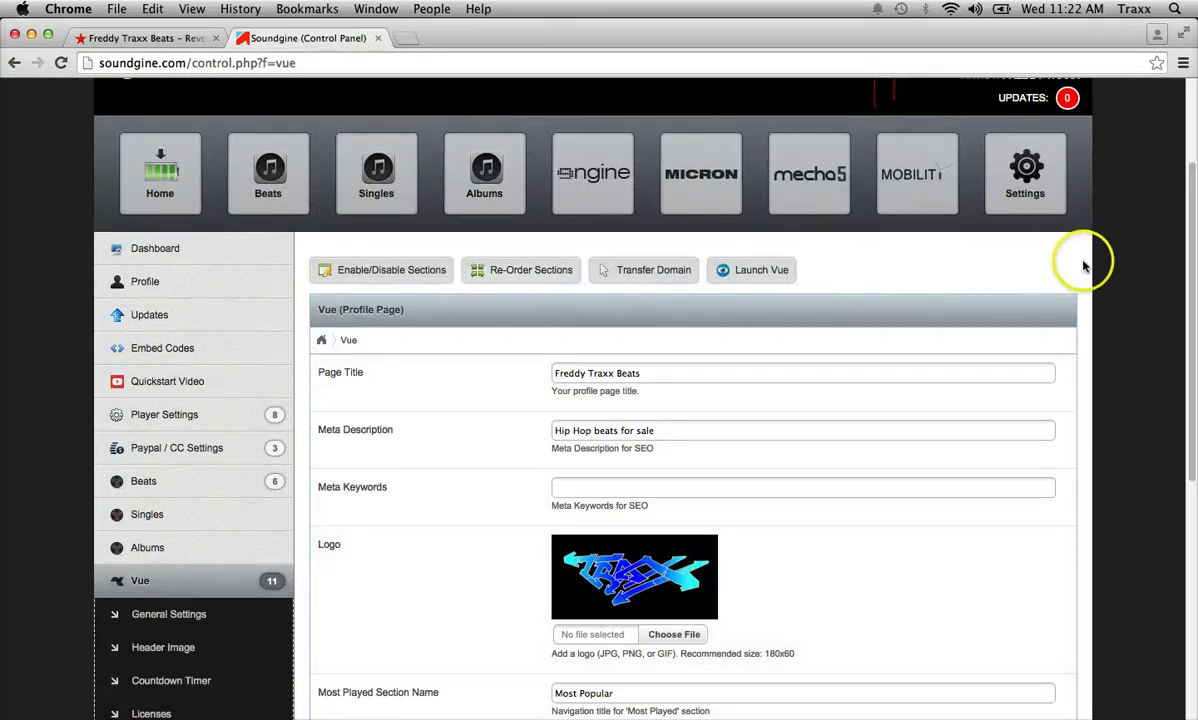
pyautogui.click(765, 270)
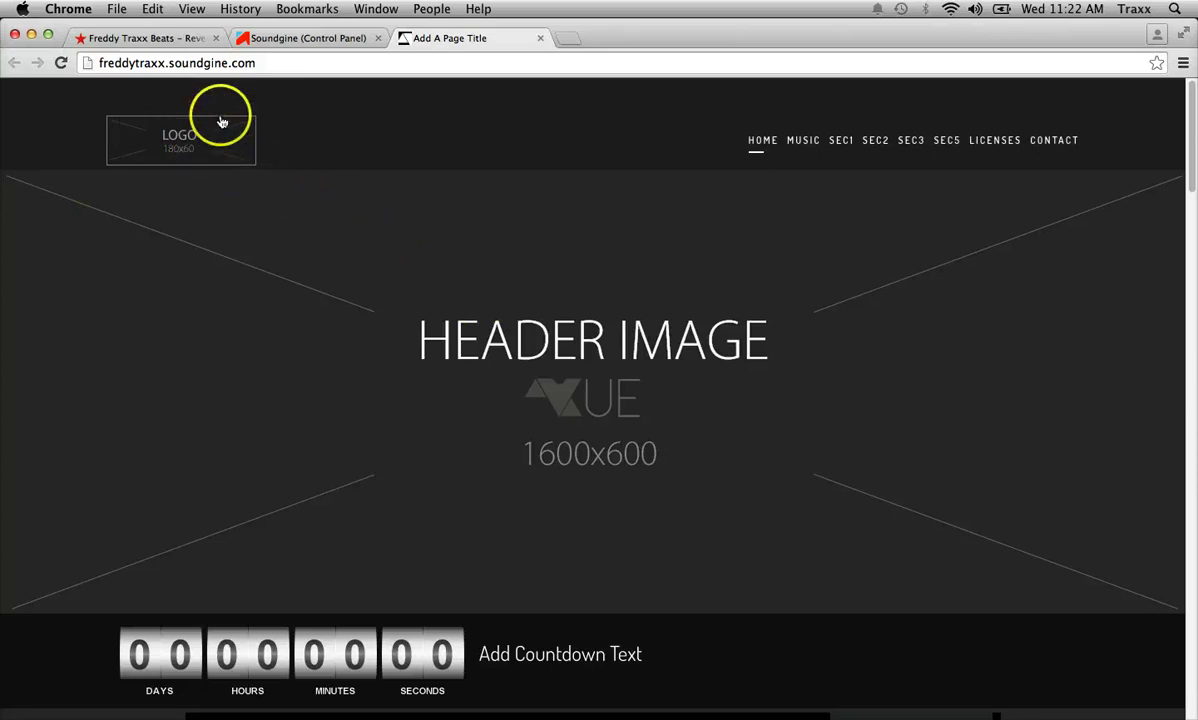
pyautogui.click(290, 38)
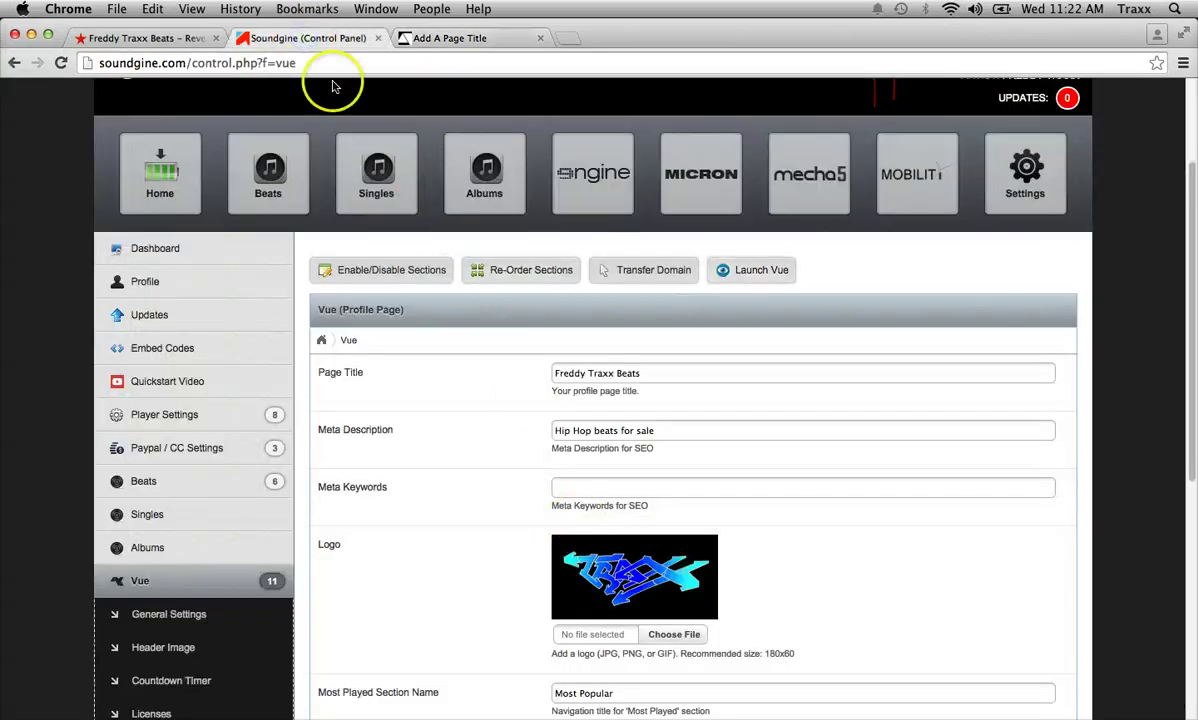
pyautogui.click(420, 40)
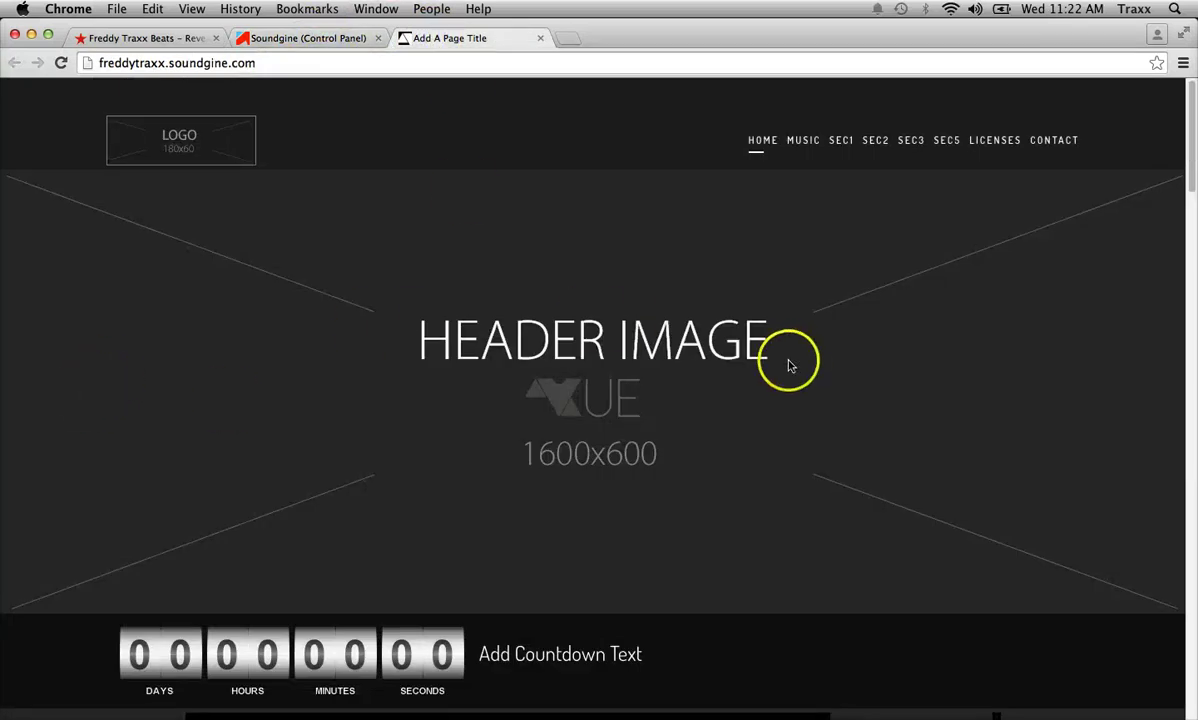
# Return to the control panel and review the Vue profile page's logo, section name and player settings.
pyautogui.click(311, 40)
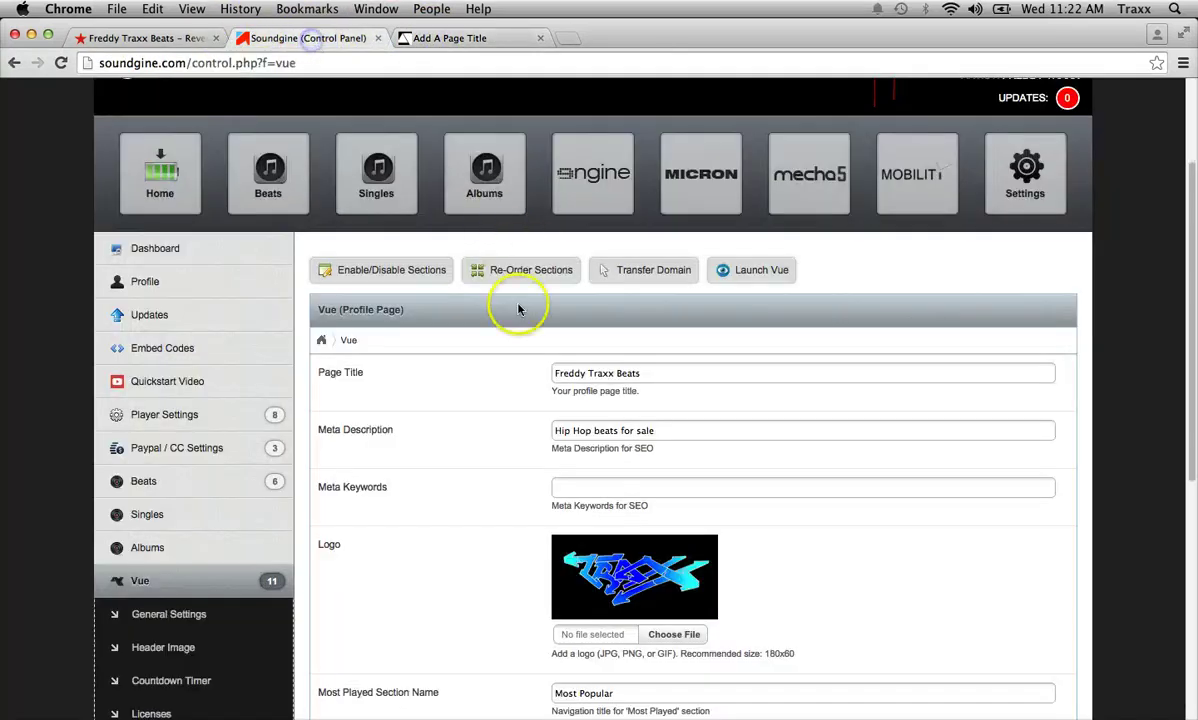
pyautogui.scroll(-5, 480, 405)
pyautogui.scroll(-5, 465, 345)
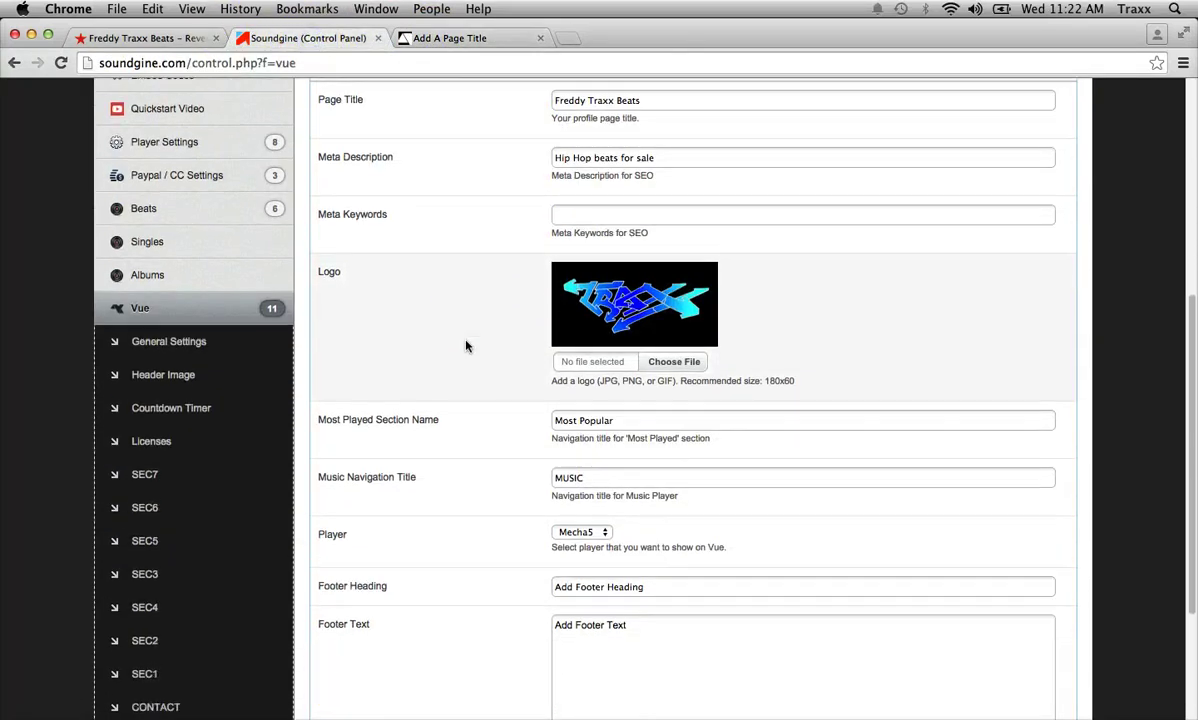
pyautogui.scroll(5, 465, 345)
pyautogui.scroll(5, 466, 345)
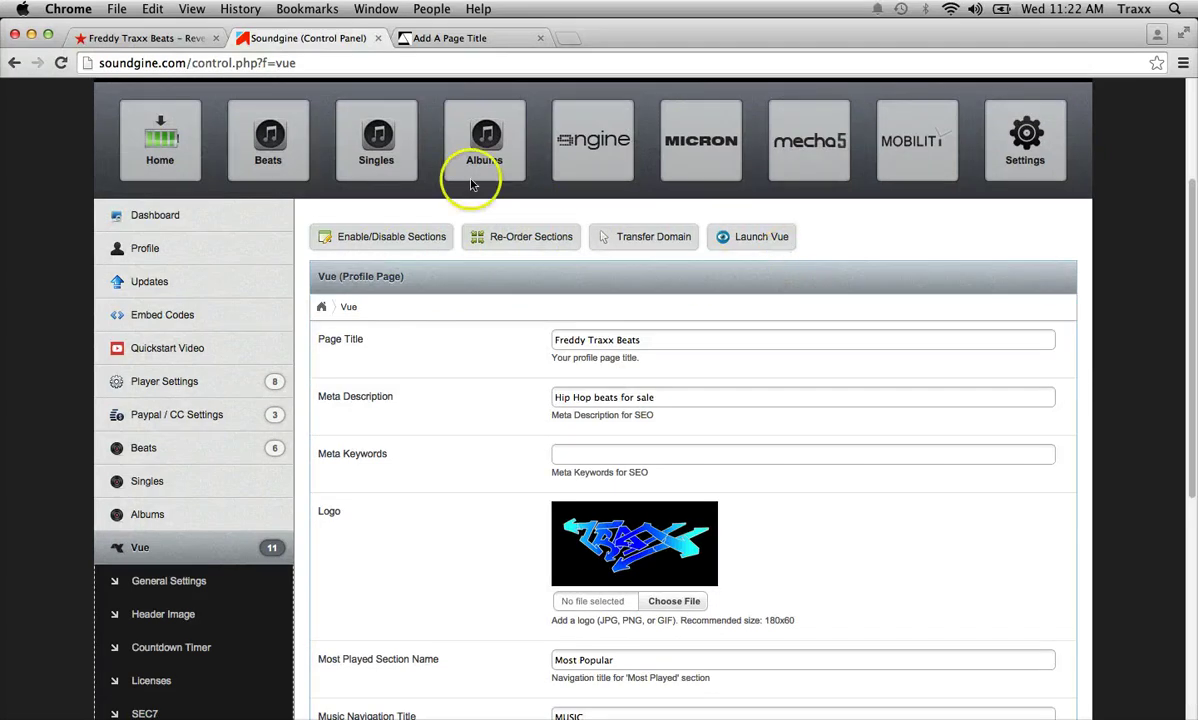
# Switch to the live Vue page and view its header image and countdown area.
pyautogui.click(474, 38)
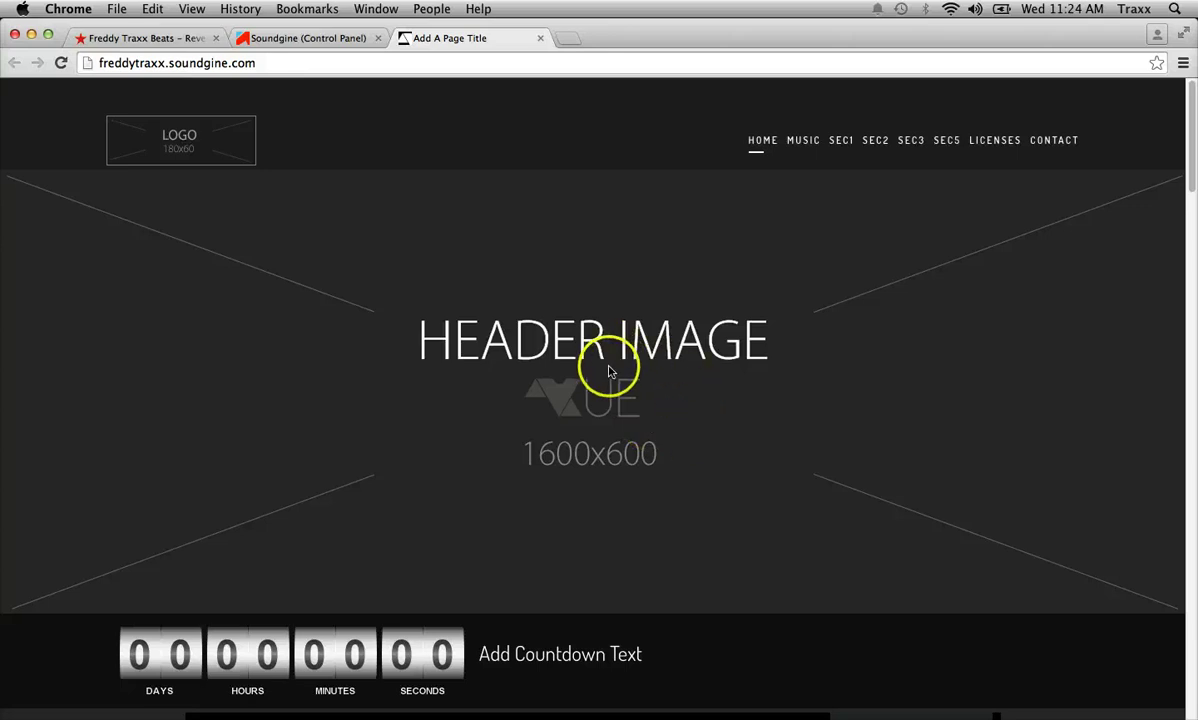
pyautogui.scroll(-3, 728, 277)
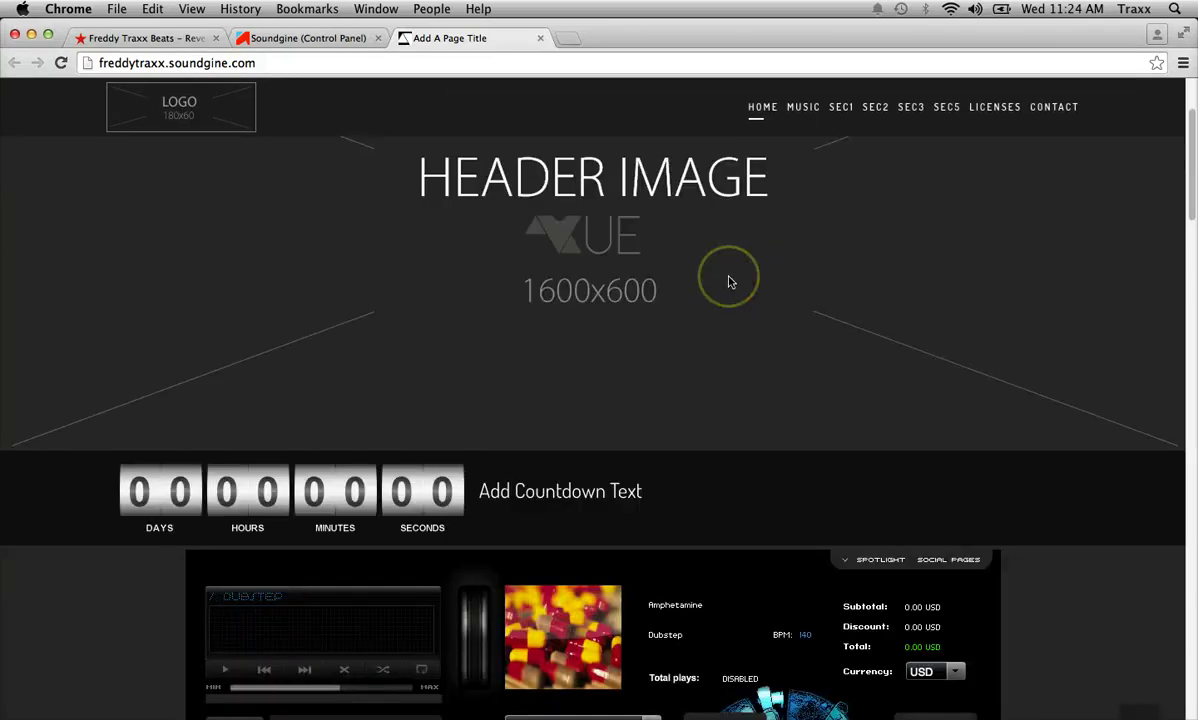
pyautogui.scroll(3, 727, 278)
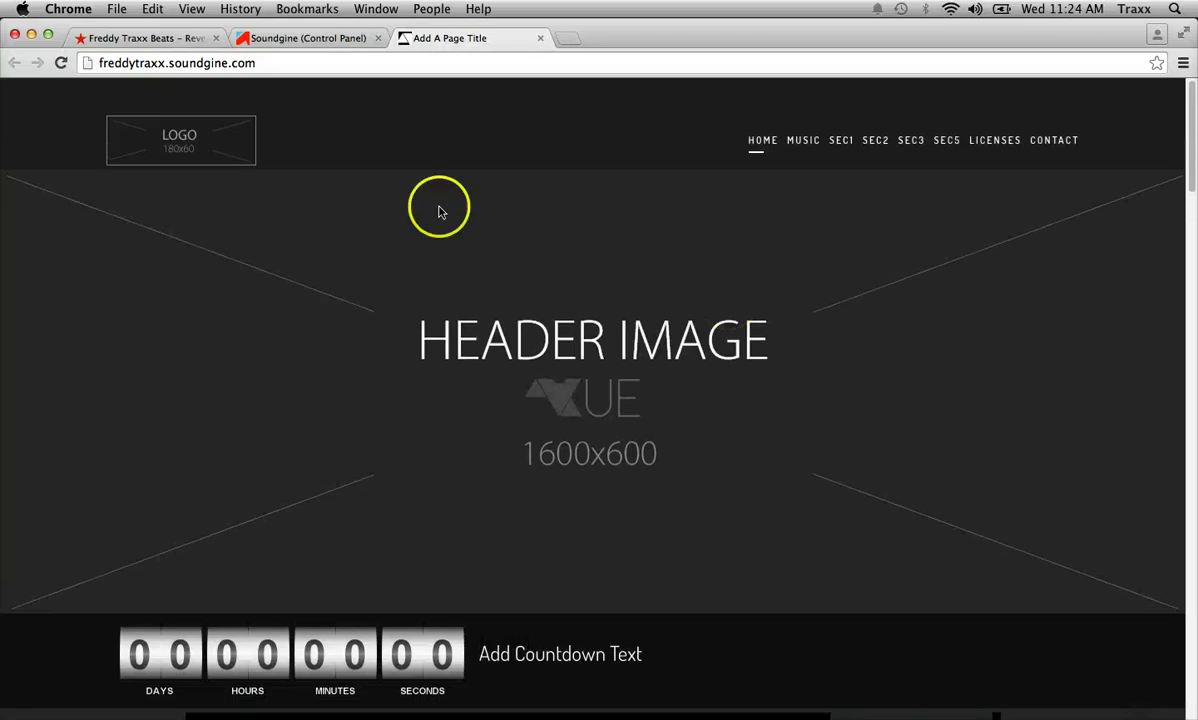
# Visit the live page's Music, SEC1, SEC2, SEC3, SEC5, Licenses and Contact sections in turn.
pyautogui.click(805, 145)
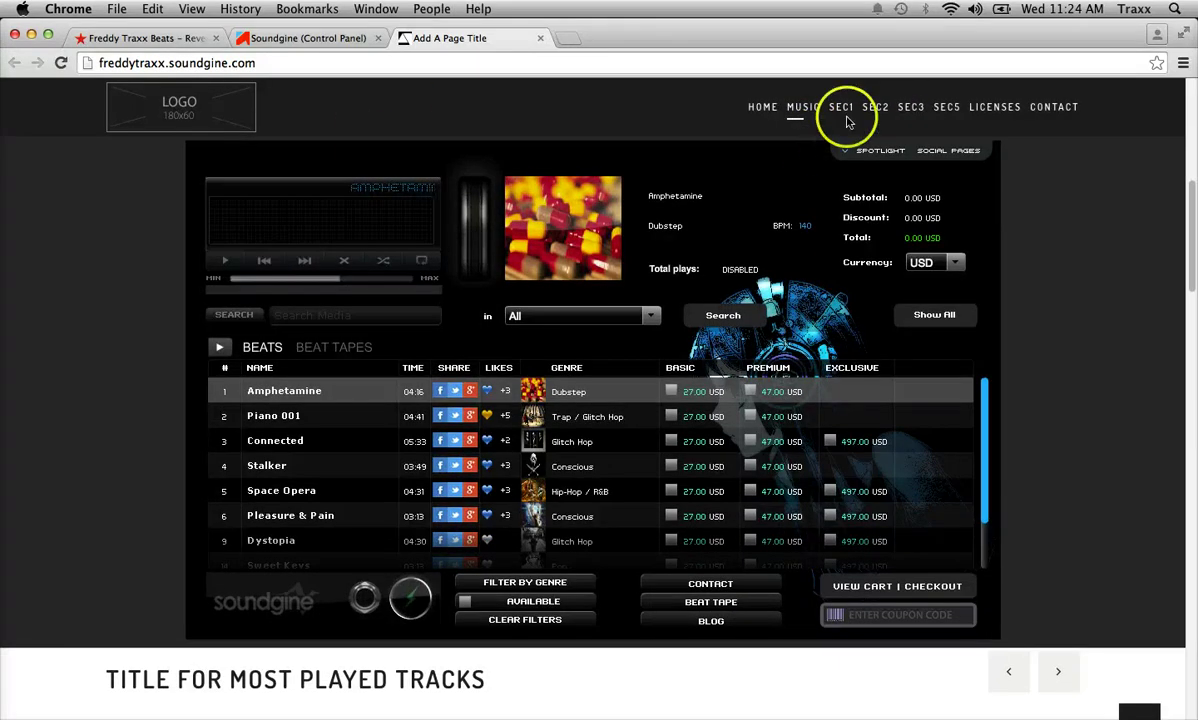
pyautogui.click(843, 112)
pyautogui.click(874, 110)
pyautogui.click(908, 112)
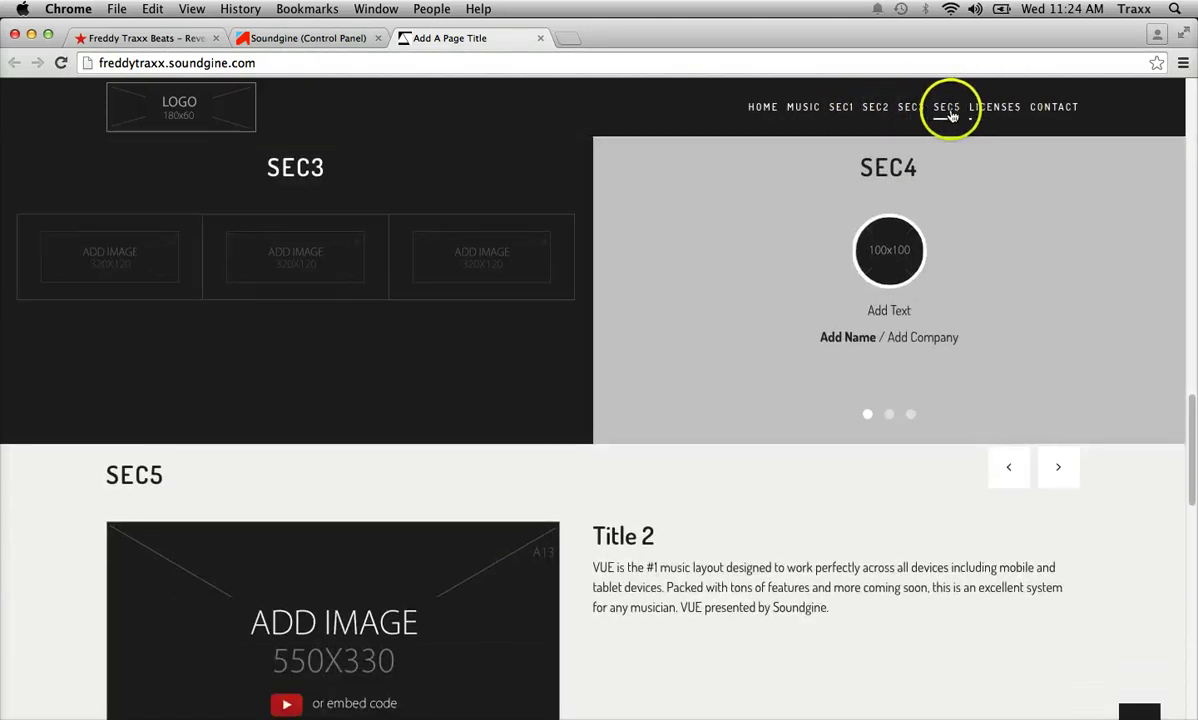
pyautogui.click(946, 110)
pyautogui.click(993, 112)
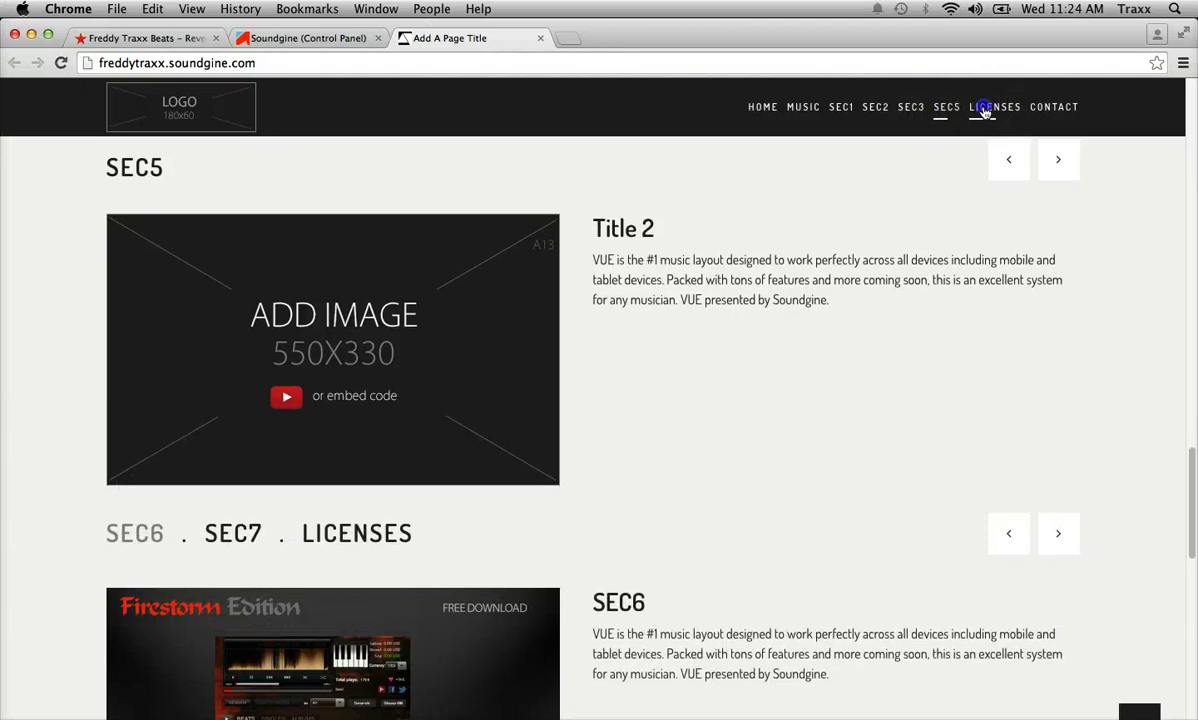
pyautogui.click(1050, 110)
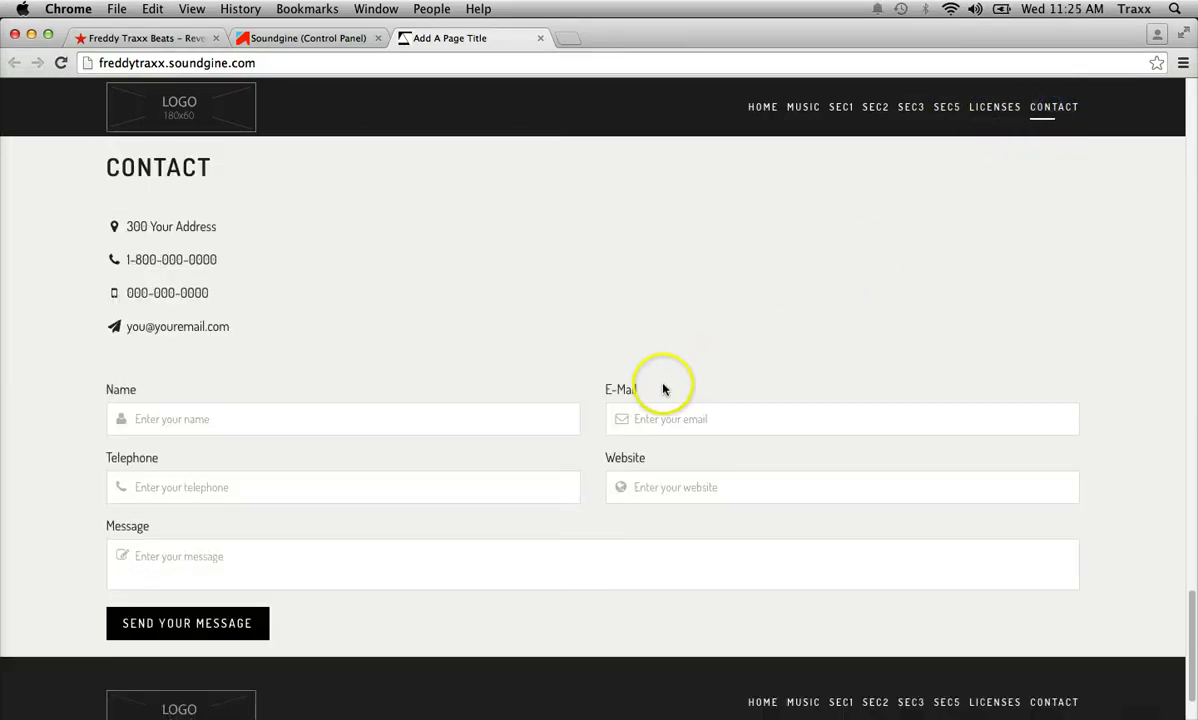
# Examine the contact details, contact form and footer of the live Vue page.
pyautogui.scroll(2, 663, 388)
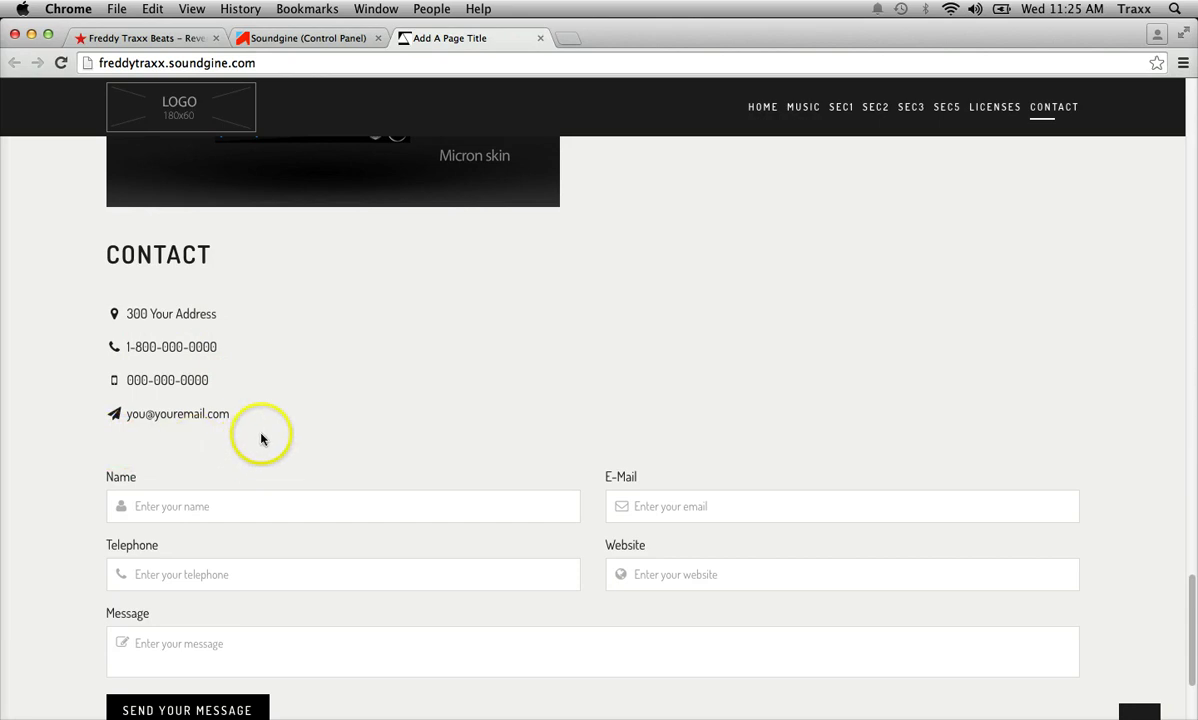
pyautogui.scroll(-3, 332, 370)
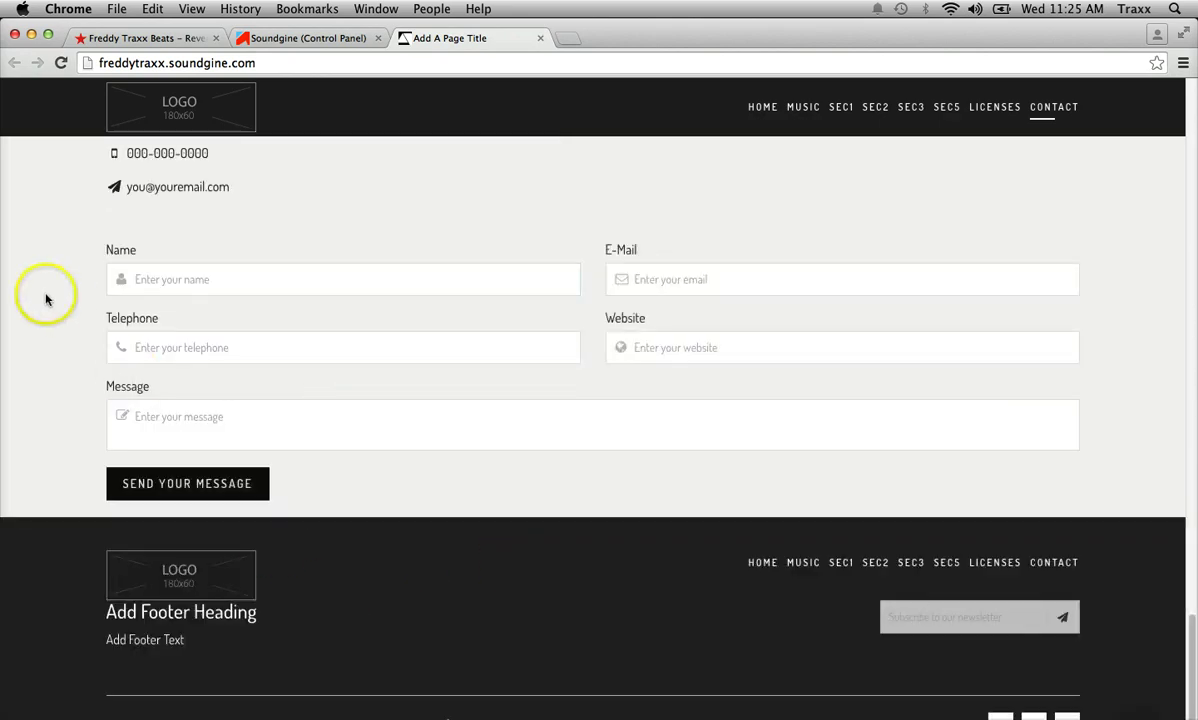
pyautogui.click(723, 407)
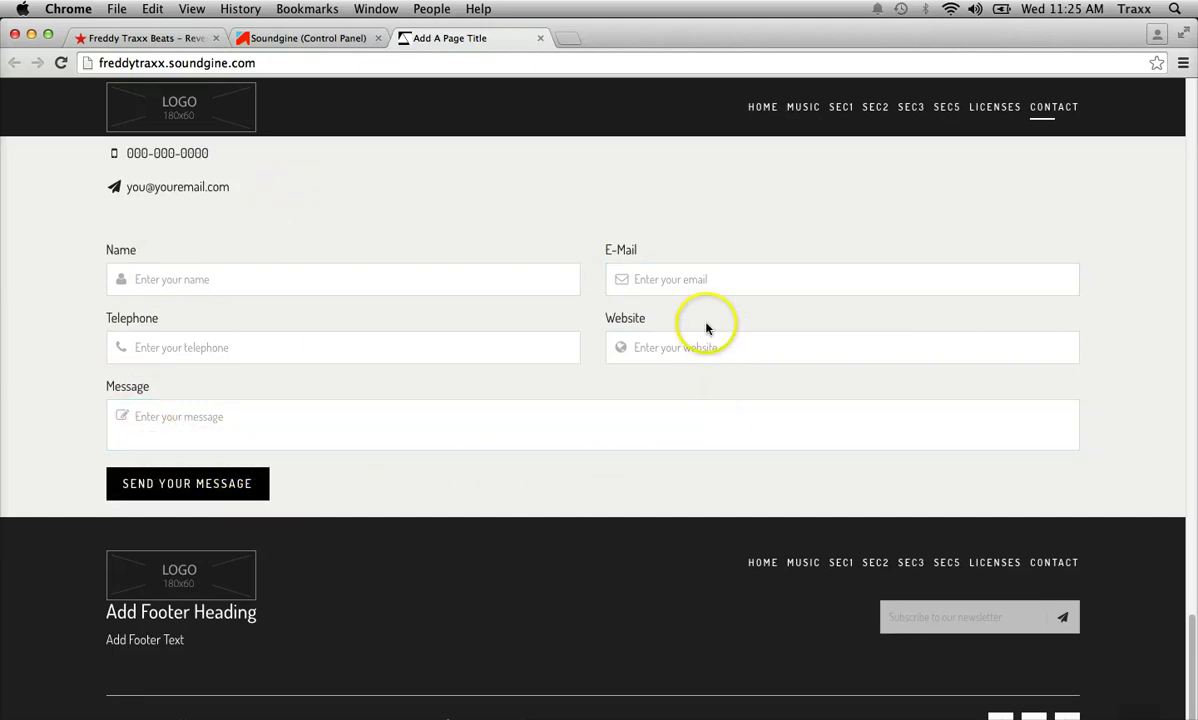
pyautogui.scroll(-2, 642, 345)
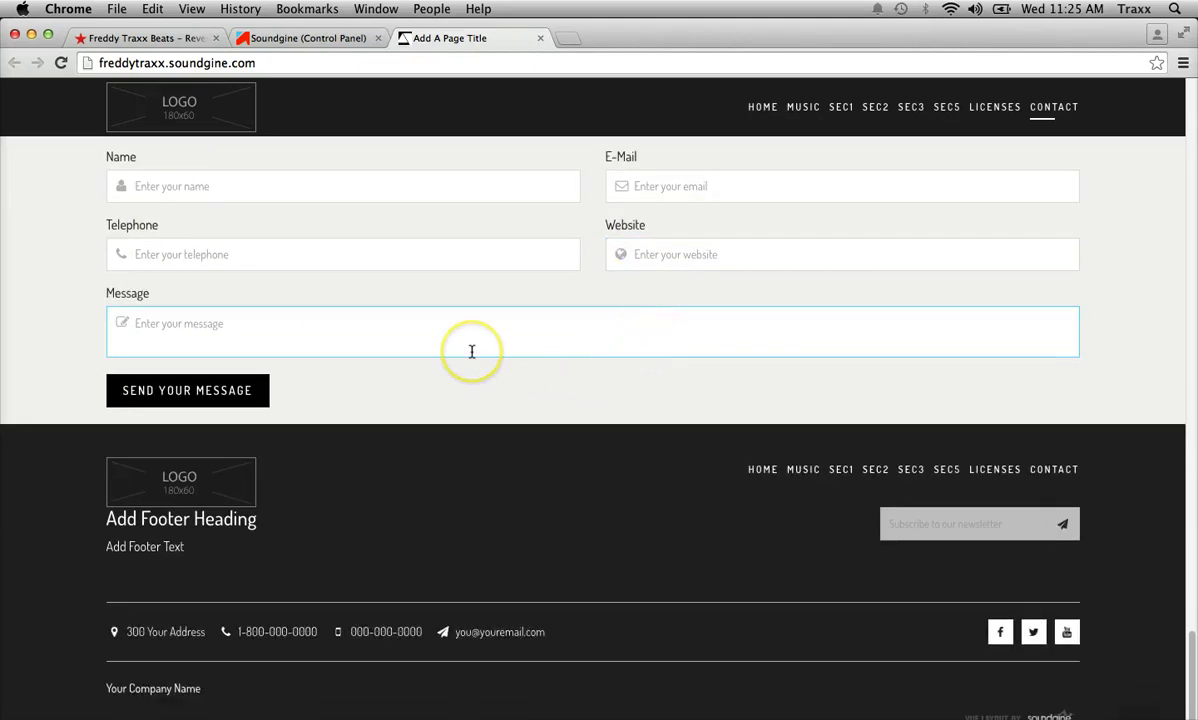
# Glance at the Vue settings in the control panel, and go back to the live page's header.
pyautogui.click(305, 40)
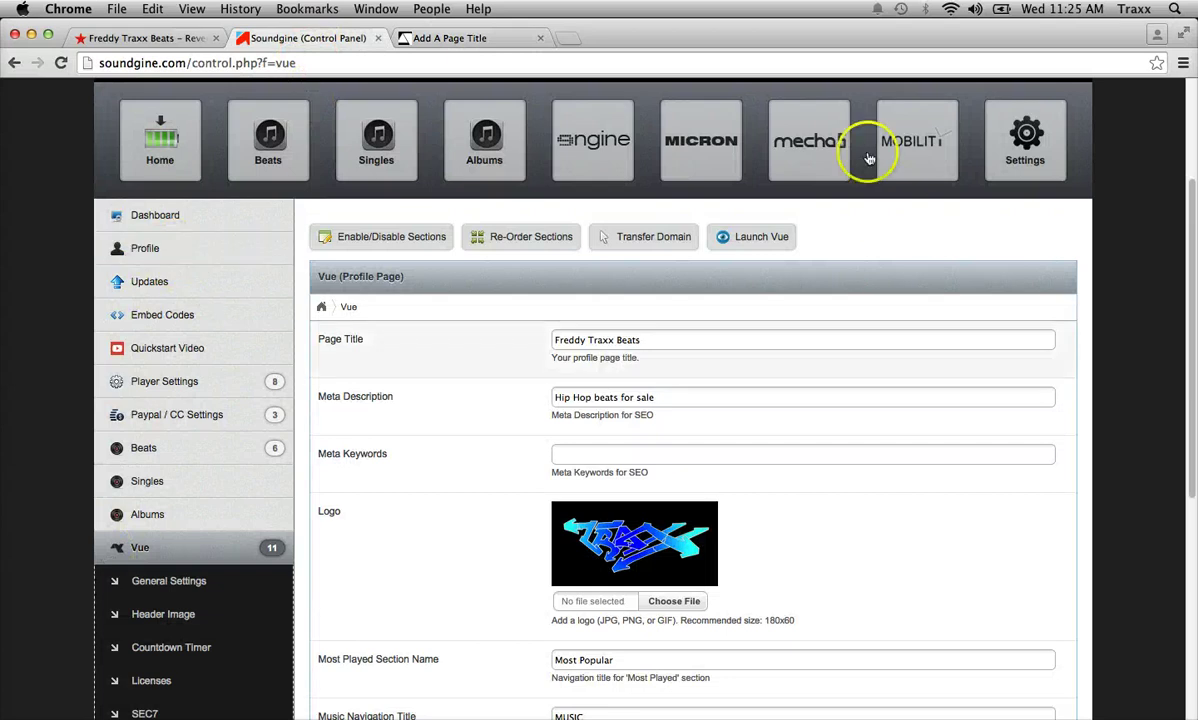
pyautogui.click(470, 38)
pyautogui.scroll(15, 905, 405)
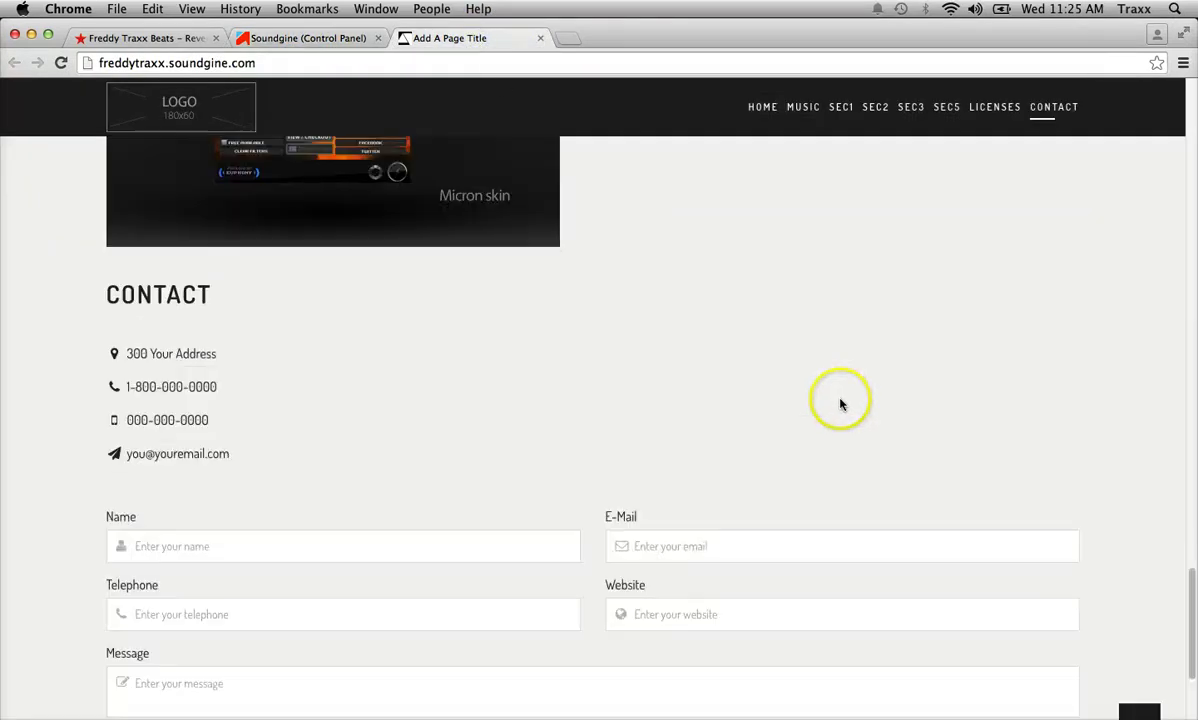
pyautogui.scroll(5, 838, 403)
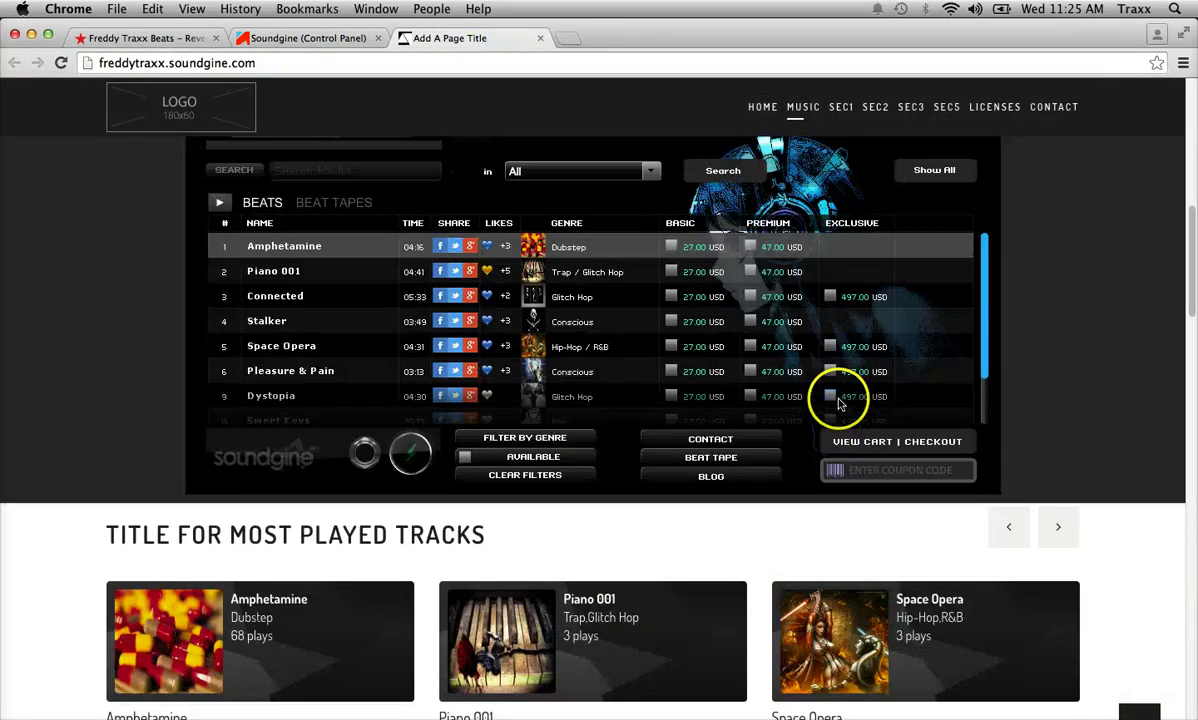
pyautogui.scroll(3, 1104, 368)
pyautogui.scroll(4, 1104, 372)
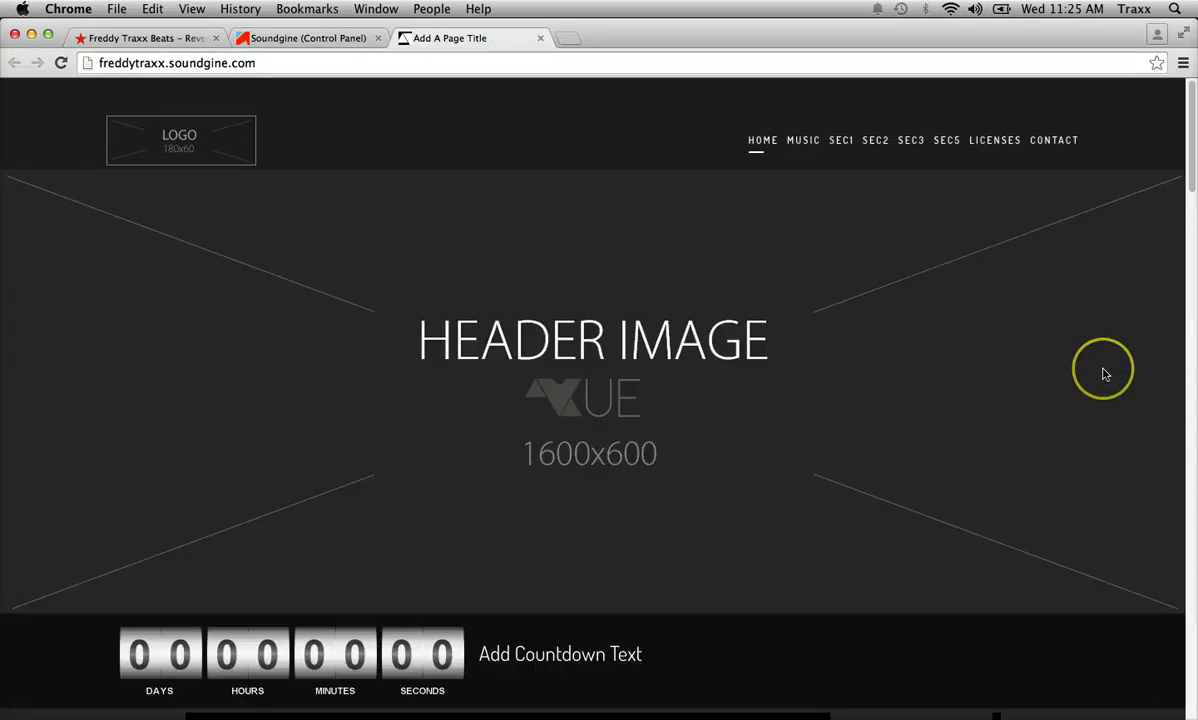
# Examine how the header image, countdown and music player are arranged on the live Vue page.
pyautogui.scroll(-6, 1104, 372)
pyautogui.scroll(3, 1104, 378)
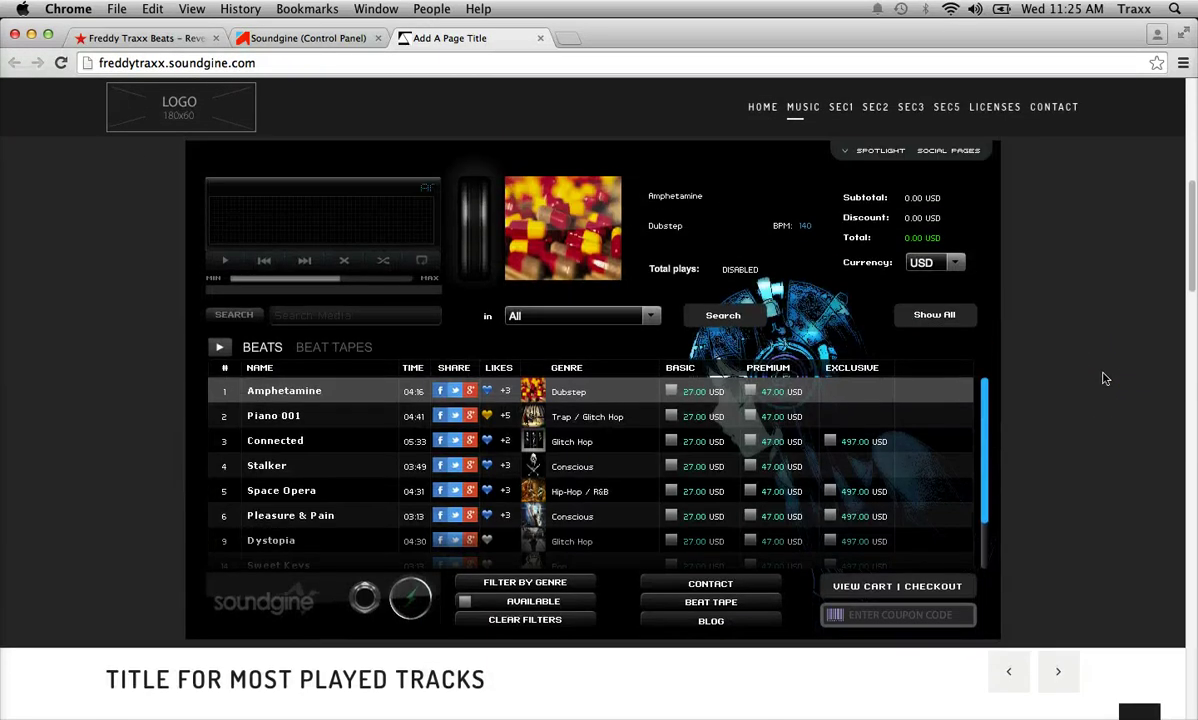
pyautogui.scroll(5, 1104, 378)
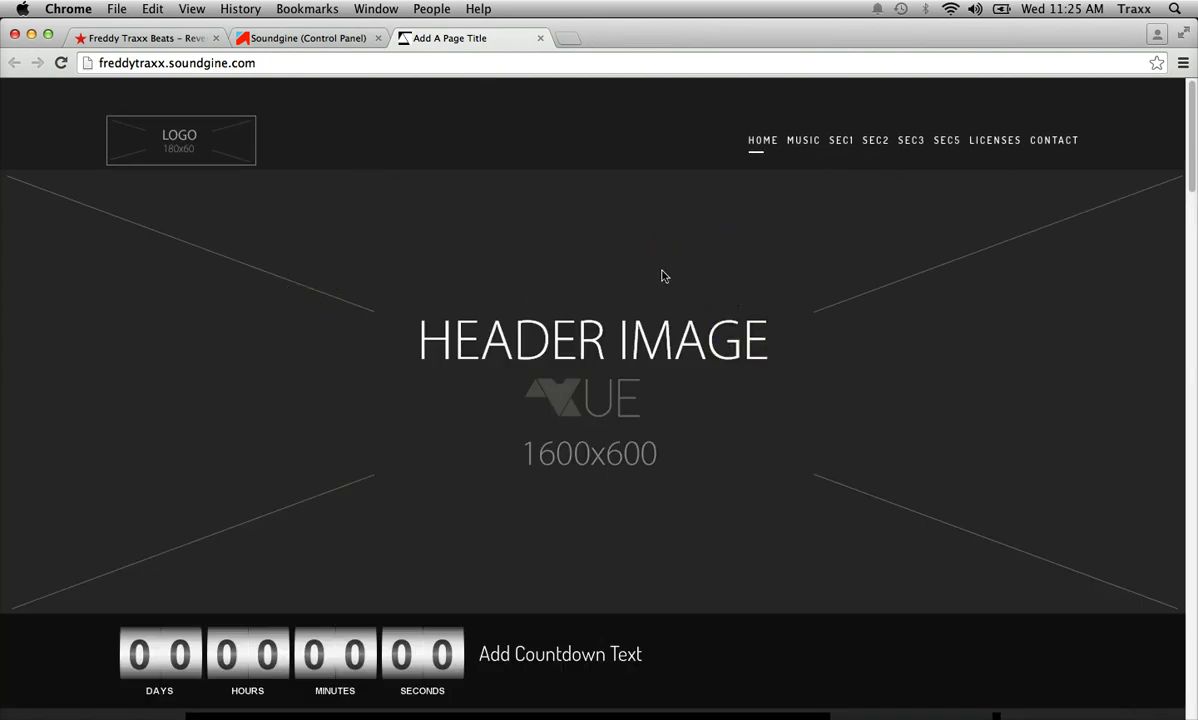
pyautogui.scroll(-3, 925, 327)
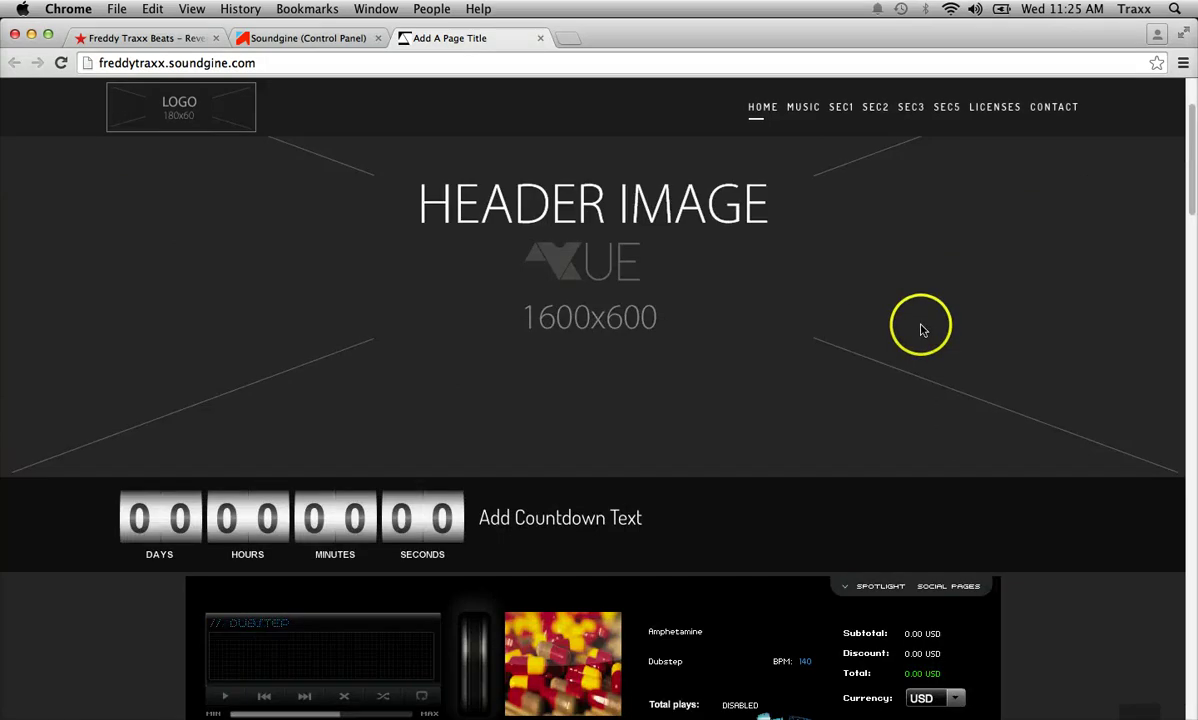
pyautogui.scroll(-3, 940, 320)
pyautogui.scroll(-2, 1050, 483)
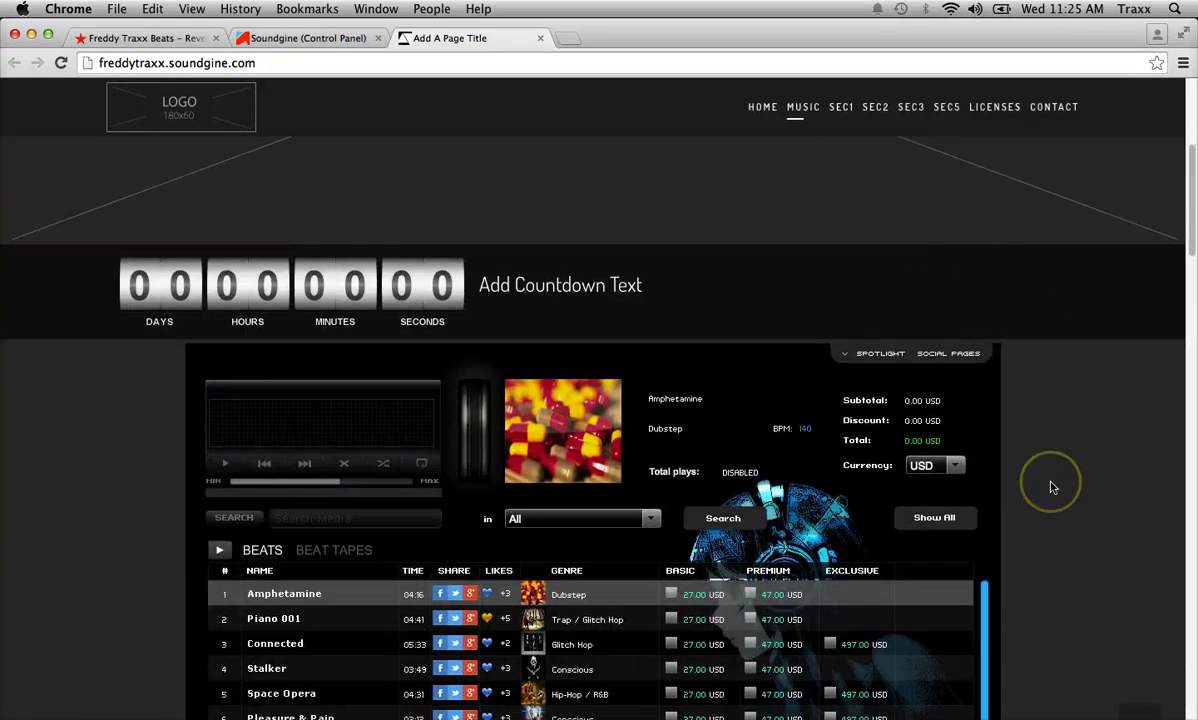
pyautogui.scroll(6, 1052, 487)
pyautogui.scroll(1, 1052, 487)
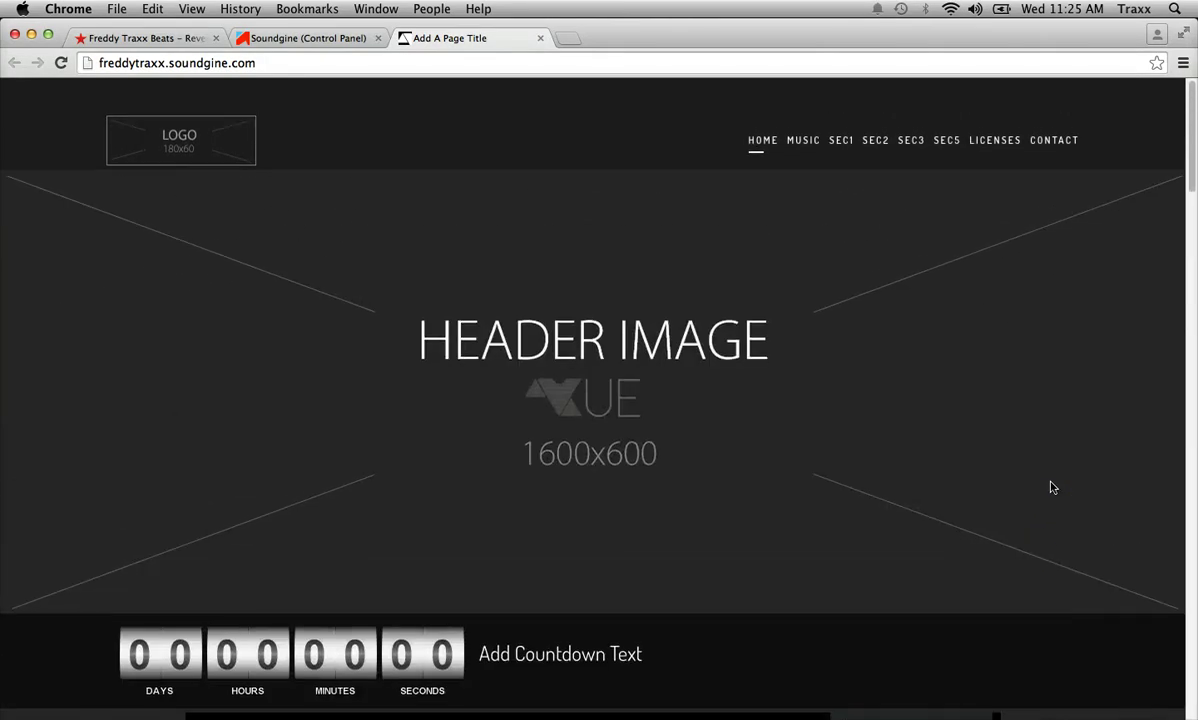
pyautogui.scroll(-2, 1050, 487)
pyautogui.scroll(2, 1048, 484)
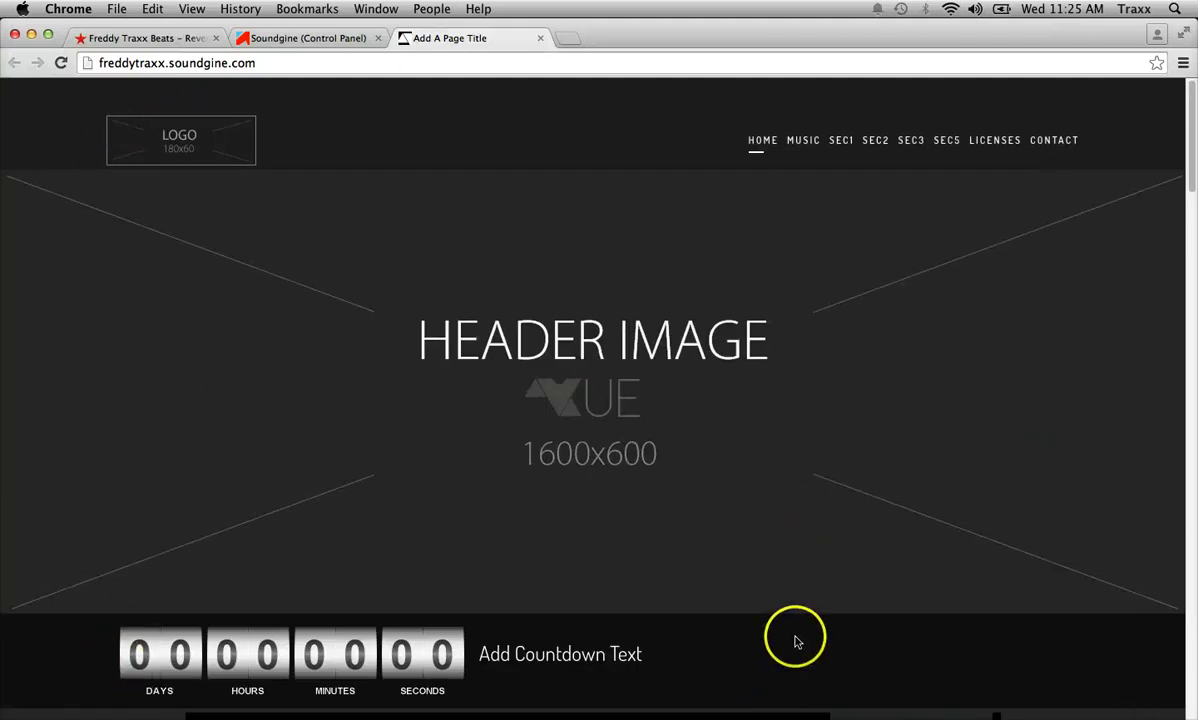
# Examine the countdown text area and the most played tracks section below the music player.
pyautogui.scroll(-3, 812, 614)
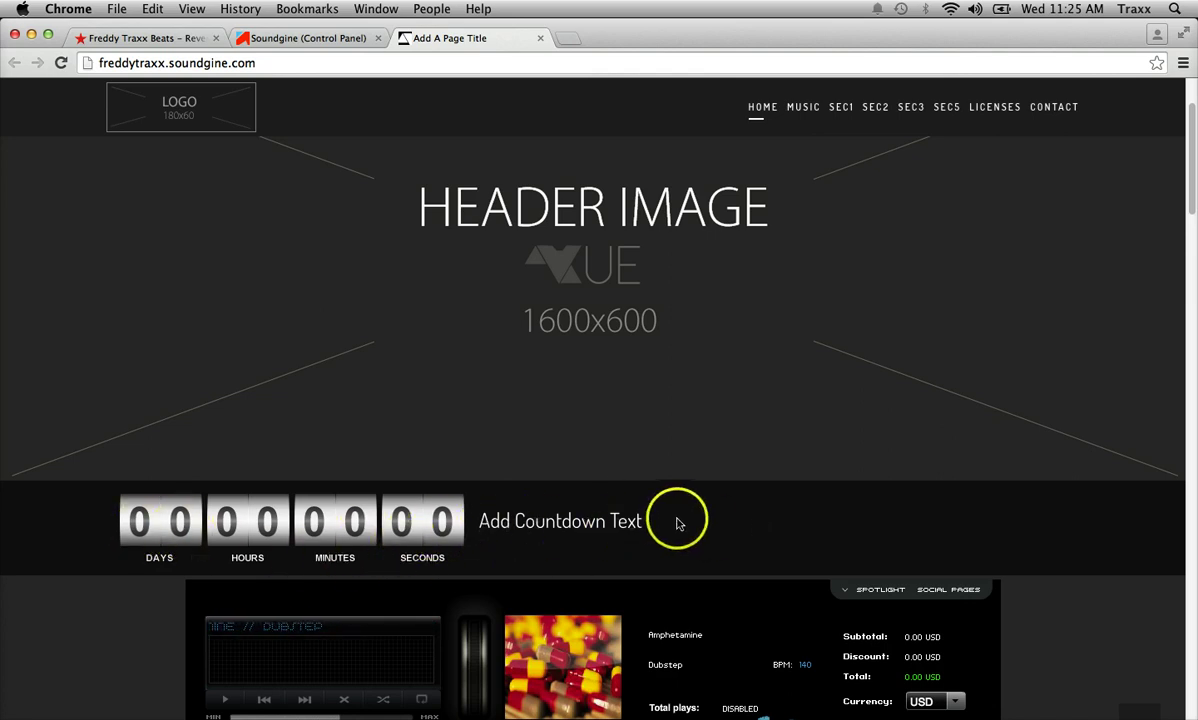
pyautogui.scroll(-2, 682, 519)
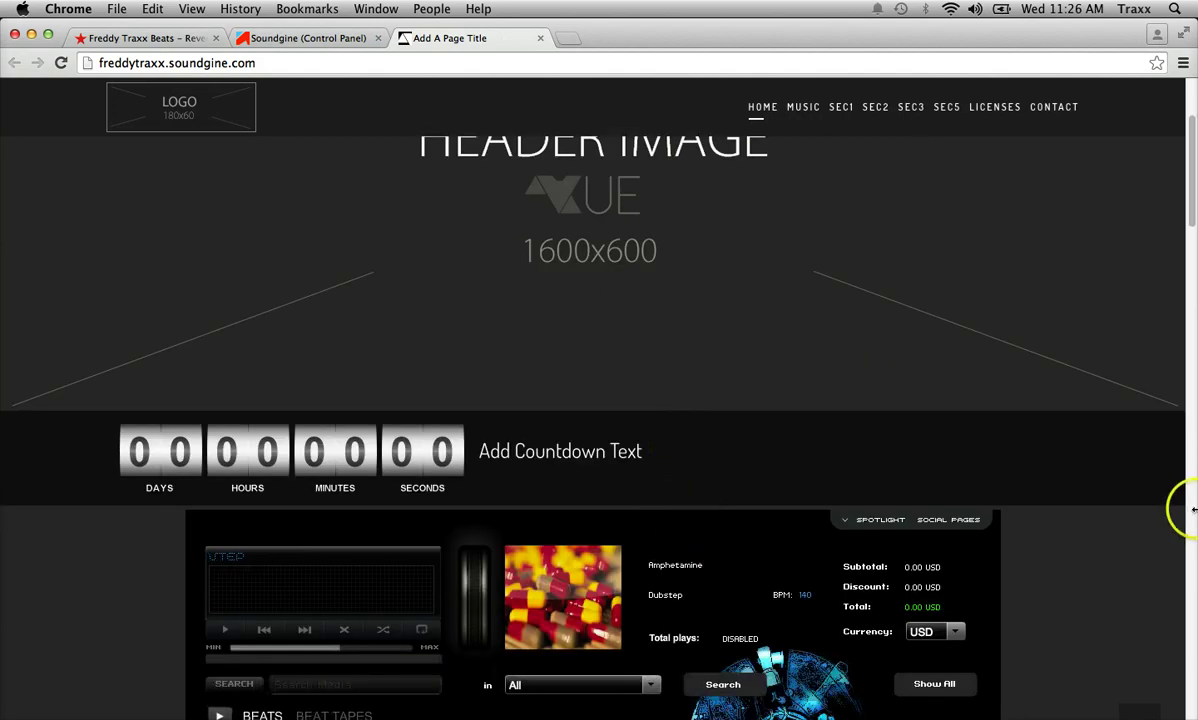
pyautogui.scroll(-10, 1070, 571)
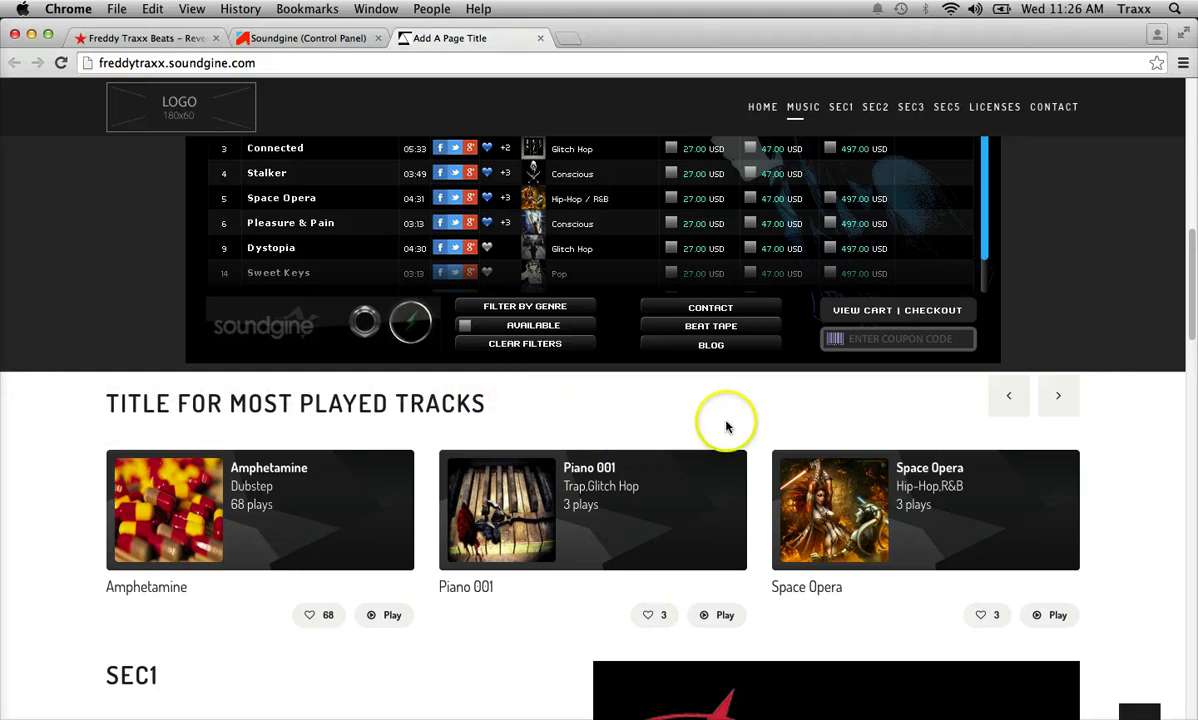
pyautogui.scroll(-2, 1119, 283)
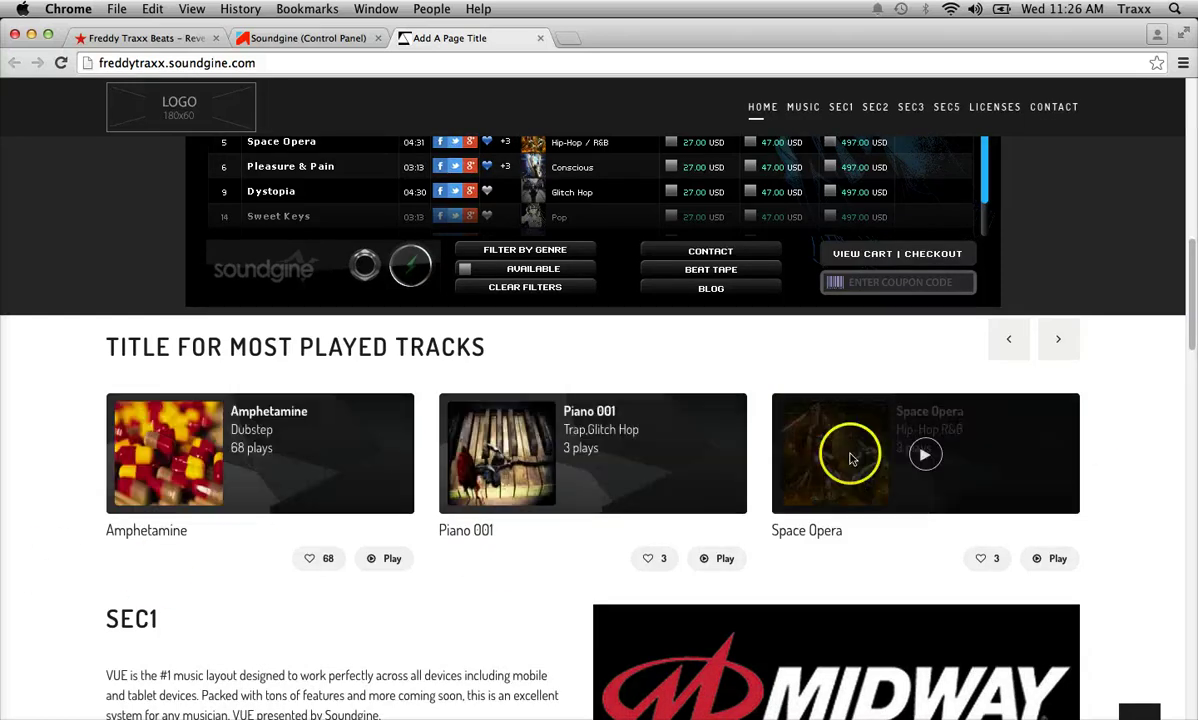
# Examine the SEC1 heading, description text and image on the live Vue page.
pyautogui.scroll(-5, 1058, 425)
pyautogui.scroll(-5, 1061, 428)
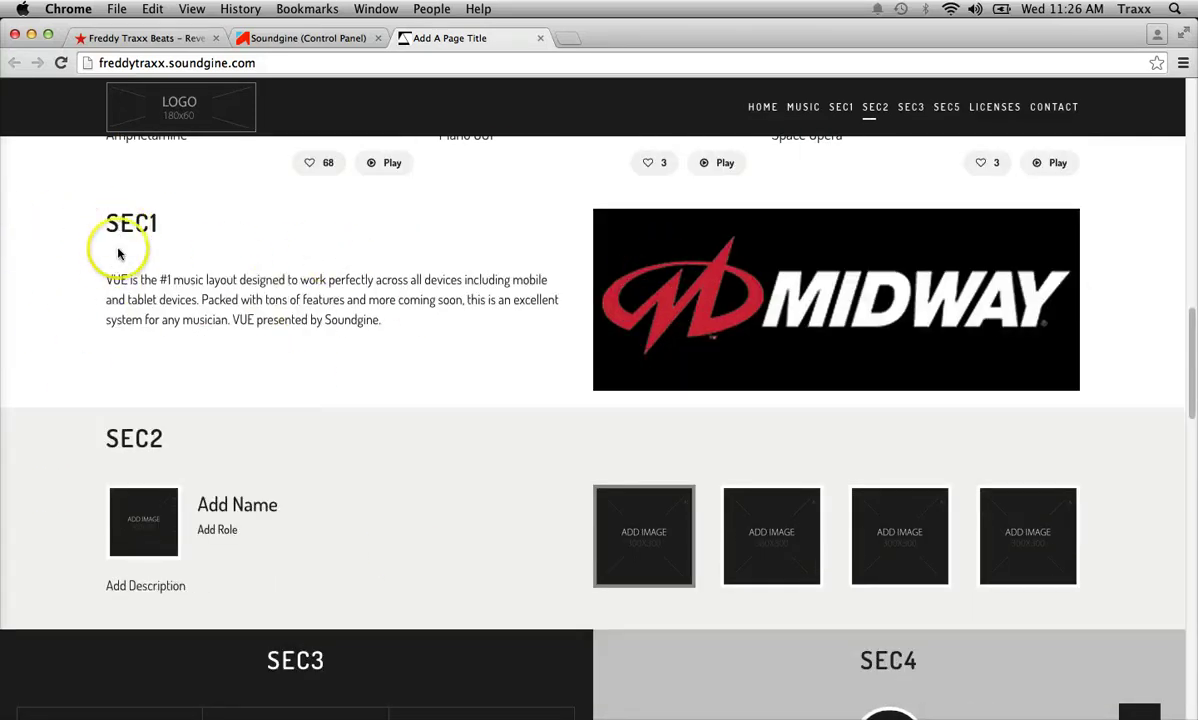
pyautogui.moveTo(83, 285); pyautogui.dragTo(401, 338)
pyautogui.click(118, 283)
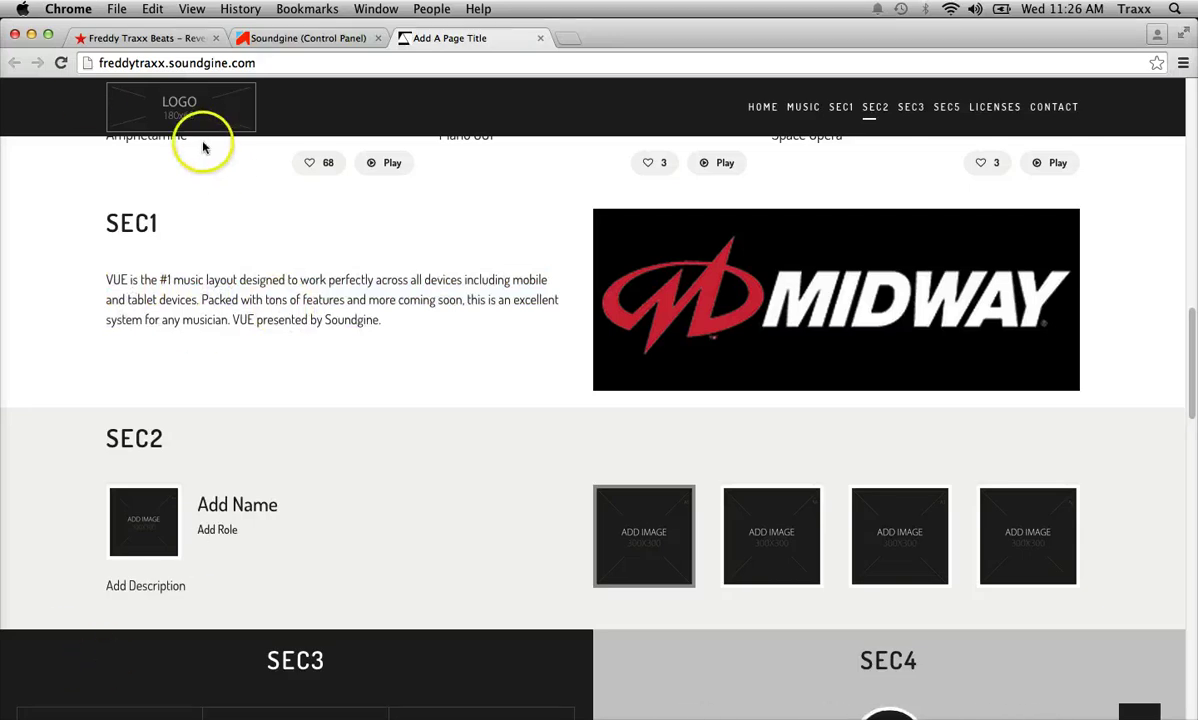
pyautogui.moveTo(105, 222); pyautogui.dragTo(166, 227)
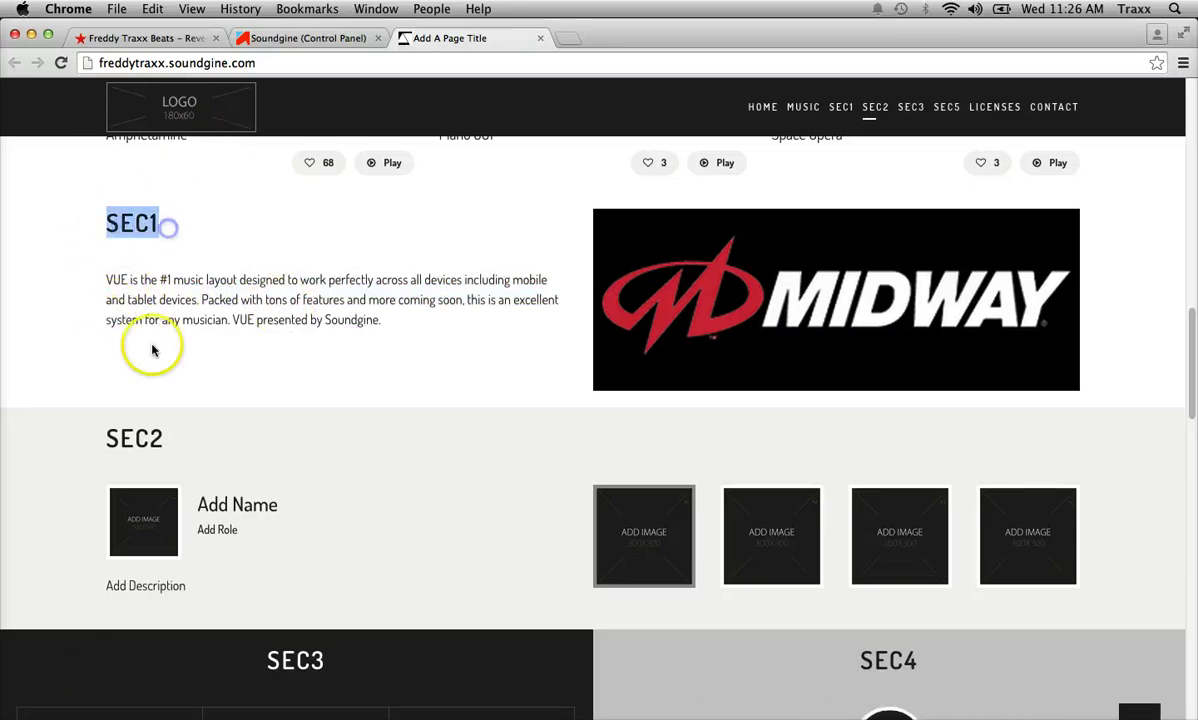
pyautogui.moveTo(98, 285); pyautogui.dragTo(378, 321)
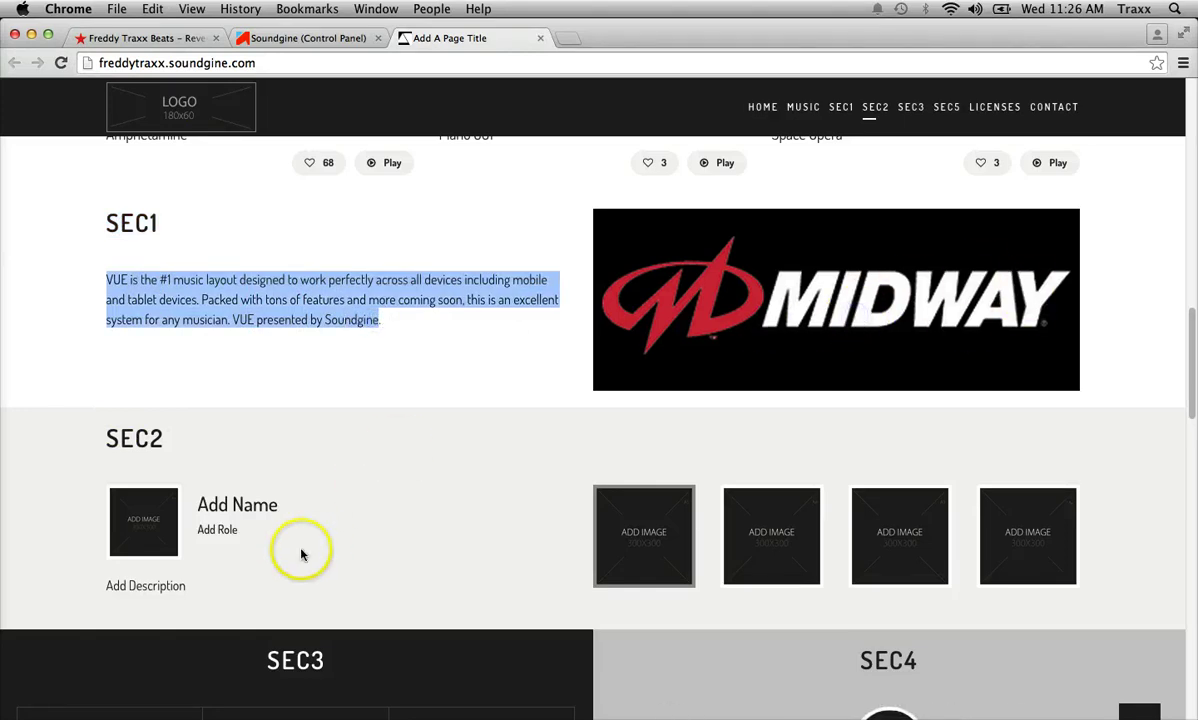
# Look through the live Vue page's remaining sections, from the SEC2 people and image placeholders down to the contact area.
pyautogui.scroll(-2, 157, 378)
pyautogui.click(157, 378)
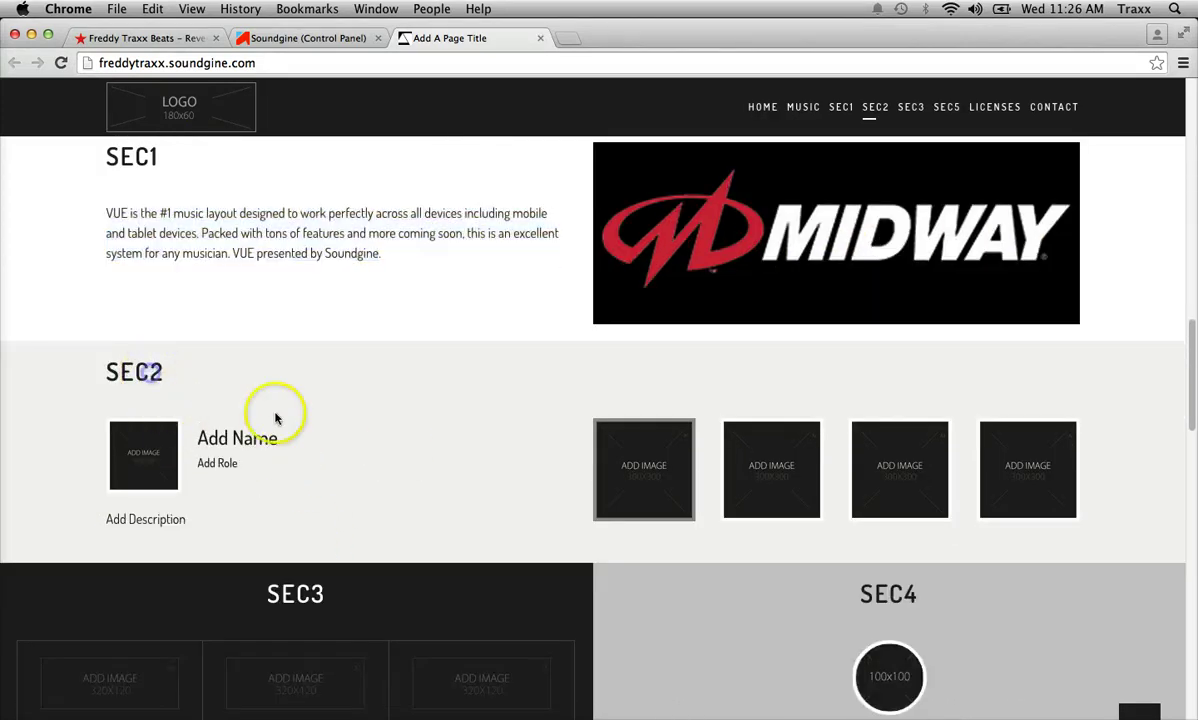
pyautogui.click(643, 460)
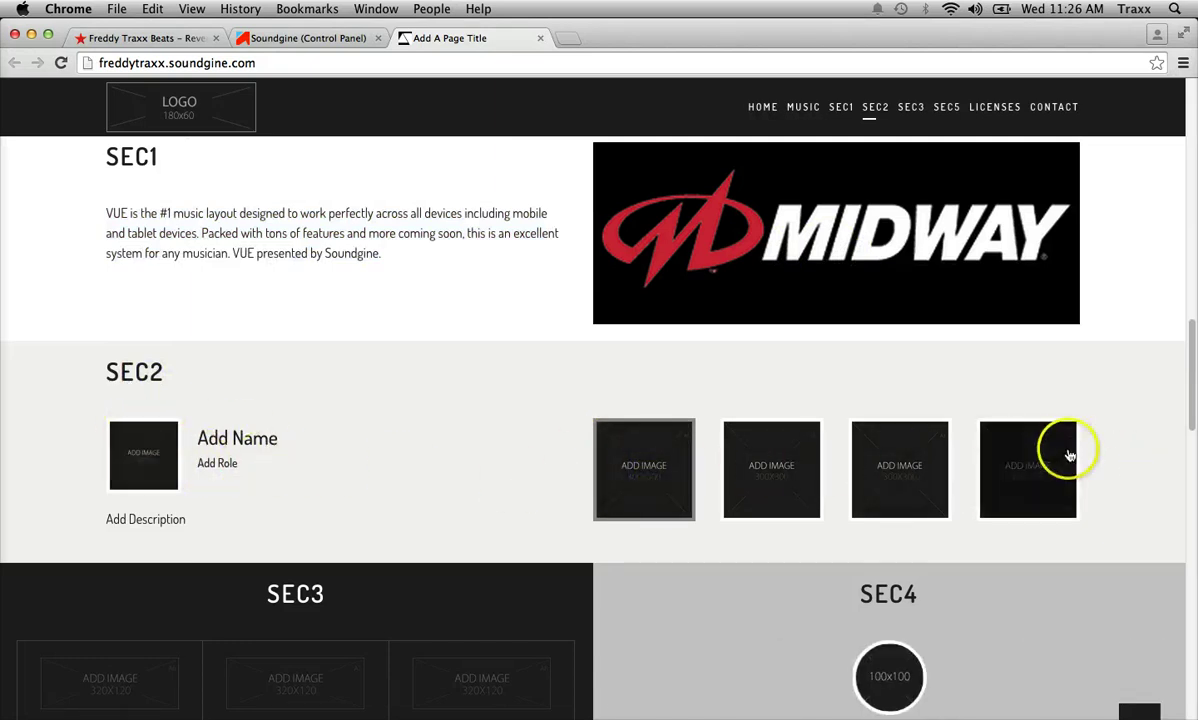
pyautogui.scroll(-5, 475, 462)
pyautogui.scroll(-3, 475, 462)
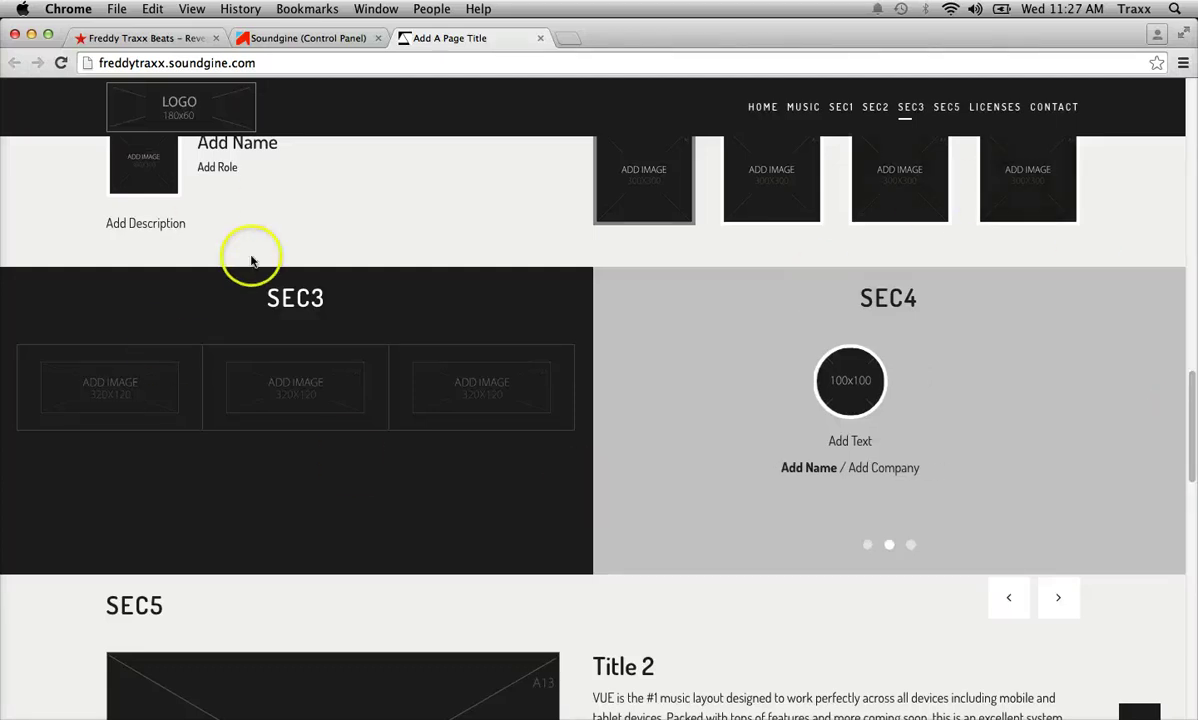
pyautogui.scroll(-3, 624, 406)
pyautogui.scroll(-8, 624, 406)
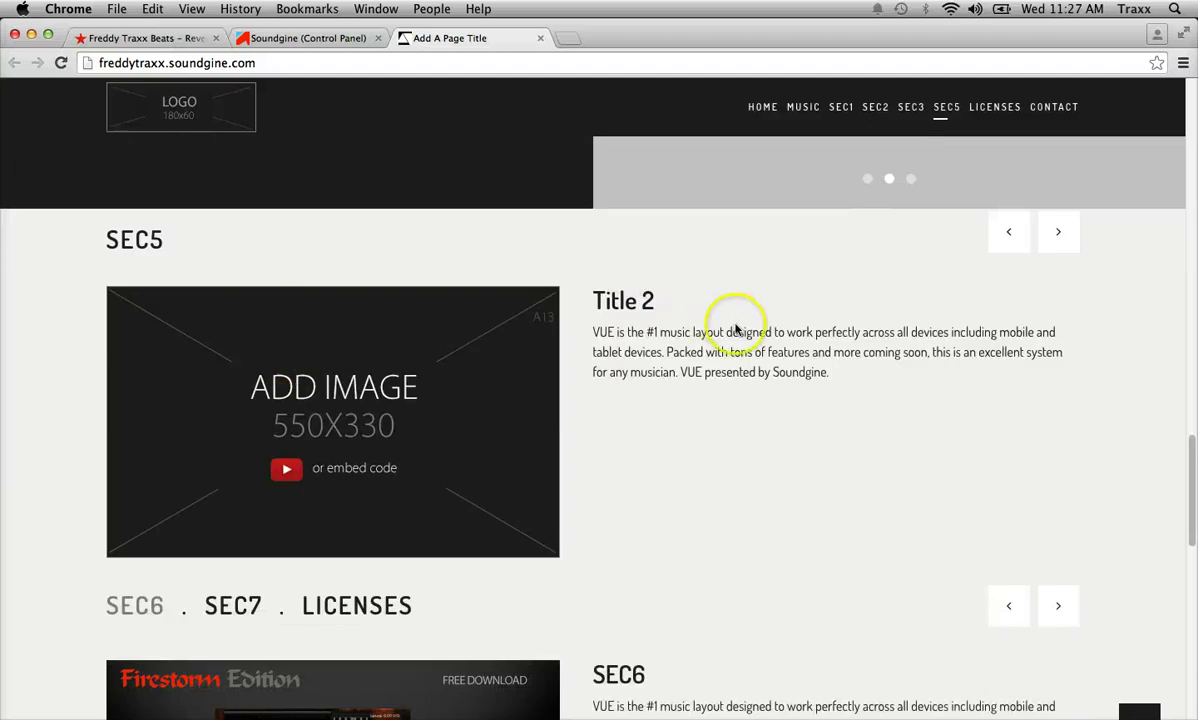
pyautogui.scroll(-2, 450, 450)
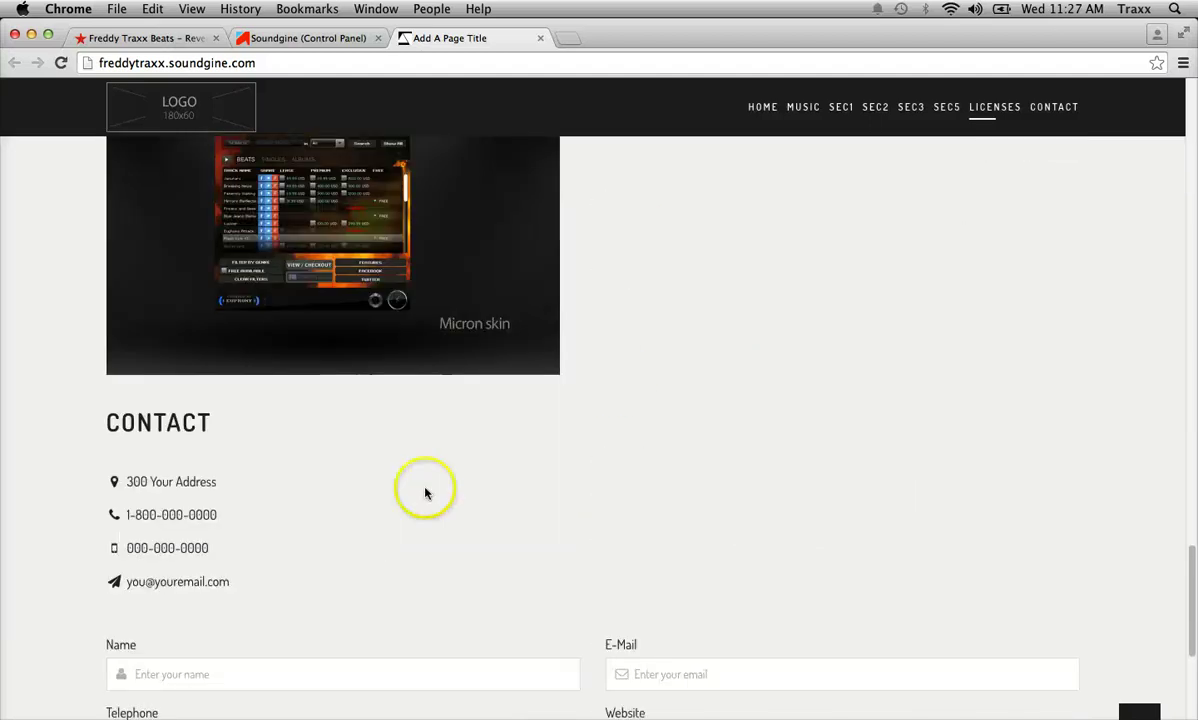
pyautogui.scroll(10, 447, 481)
# Switch to the Soundgine control panel and review the Vue sections that can be enabled or disabled.
pyautogui.click(296, 38)
pyautogui.click(370, 242)
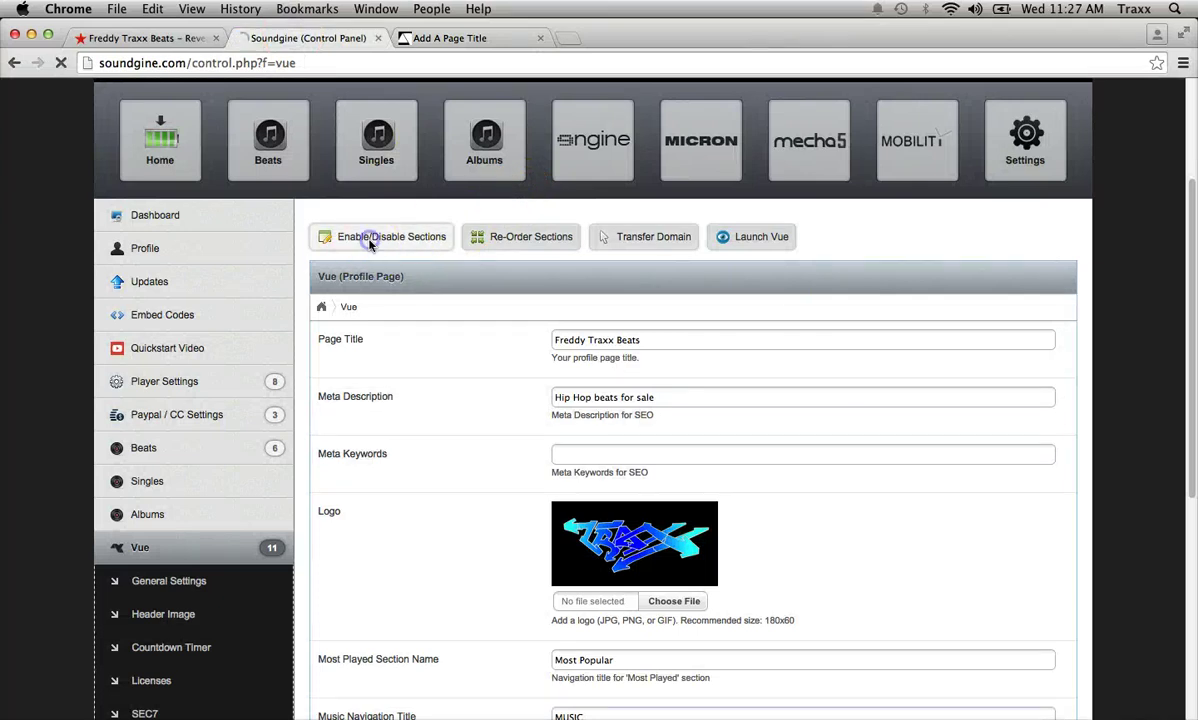
pyautogui.scroll(-4, 735, 568)
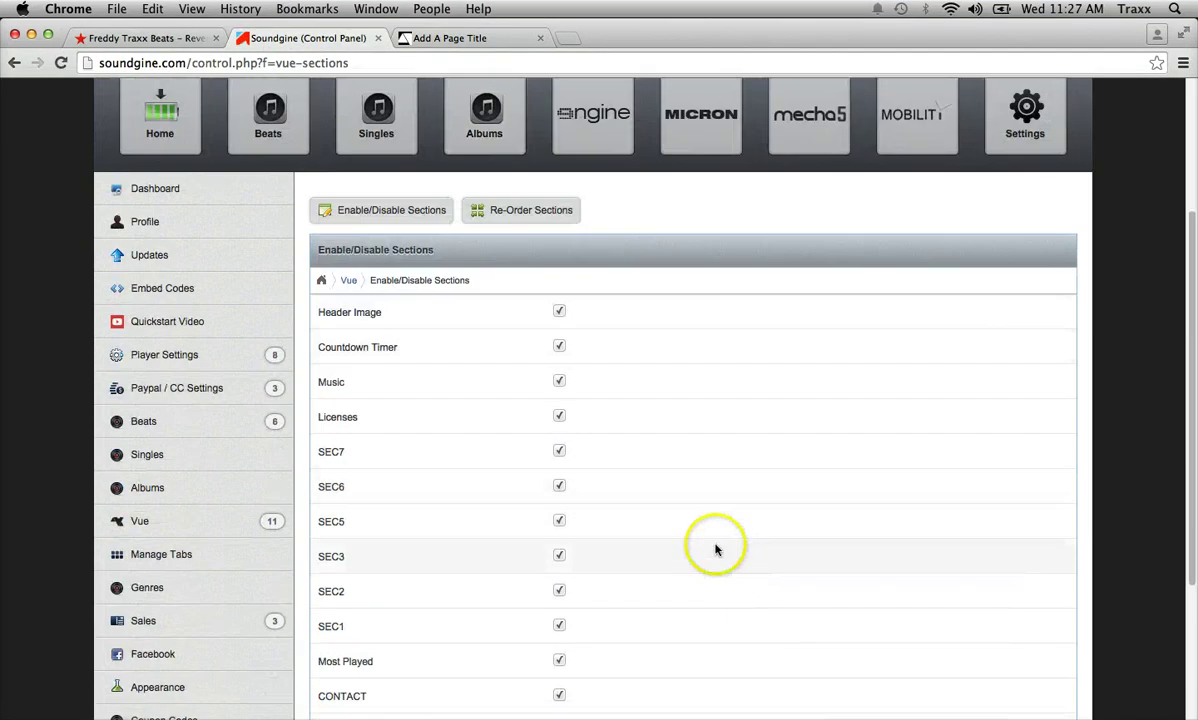
pyautogui.scroll(-5, 620, 344)
pyautogui.scroll(4, 620, 366)
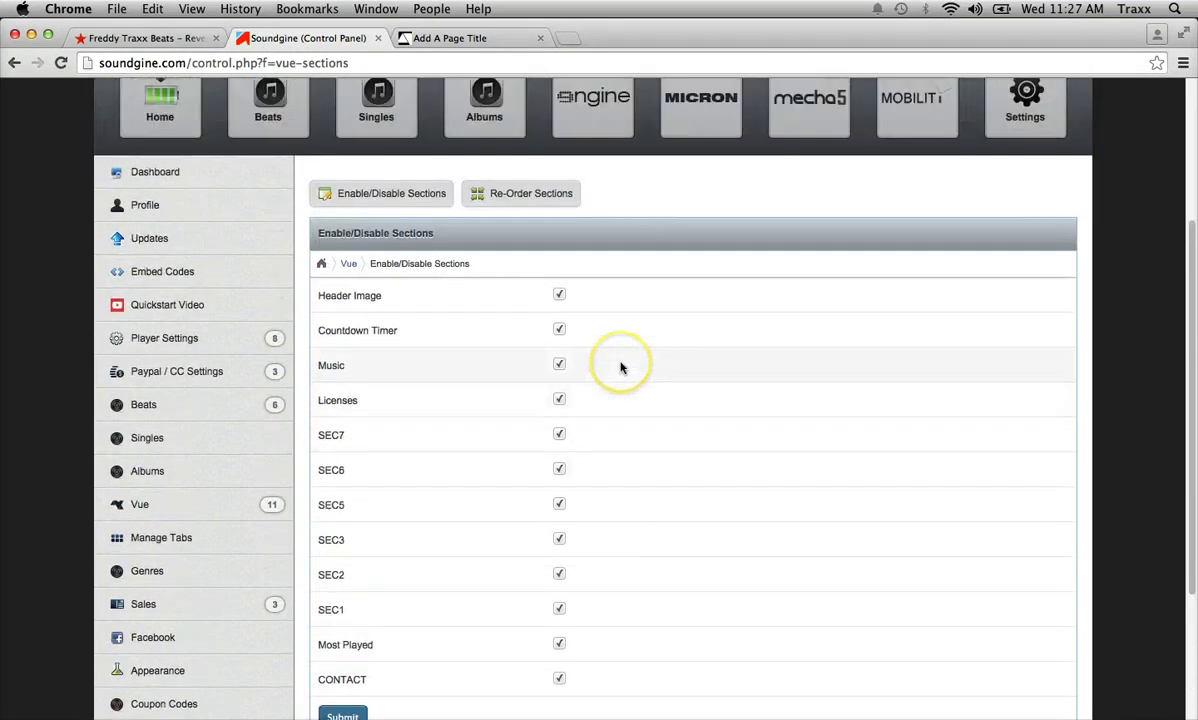
pyautogui.scroll(1, 620, 370)
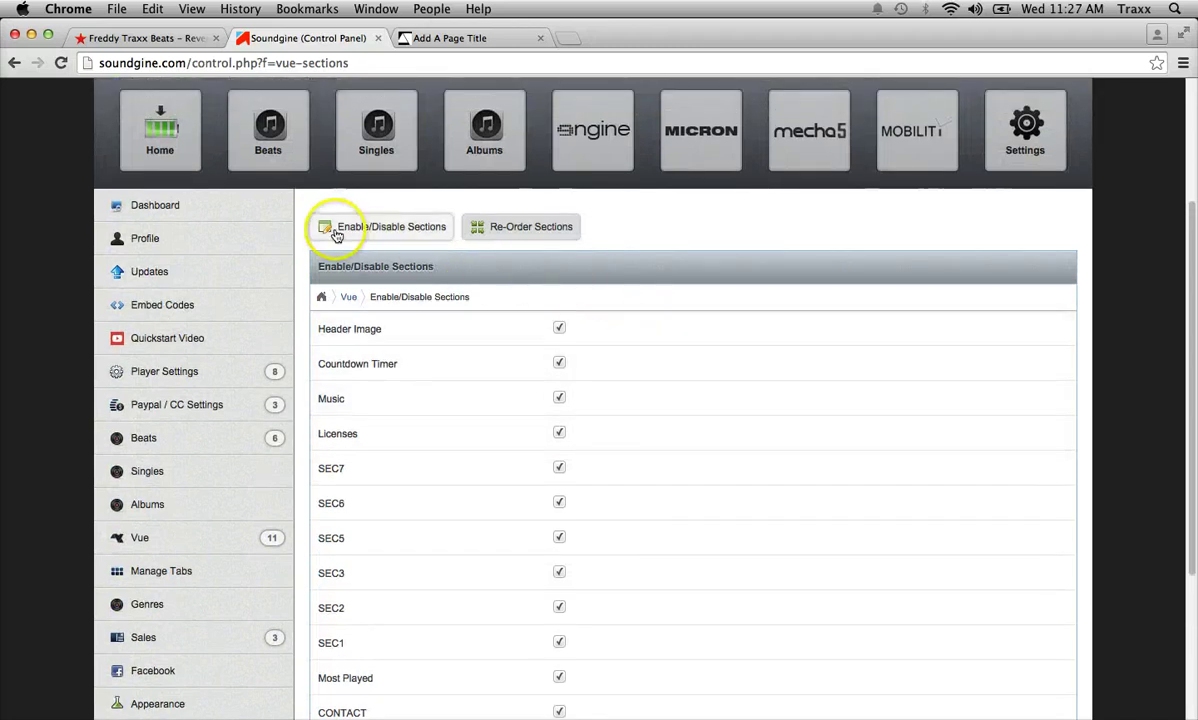
pyautogui.scroll(-3, 898, 408)
pyautogui.scroll(-4, 642, 508)
pyautogui.scroll(6, 648, 497)
# Return to the Vue profile settings, allowing the form resubmission, and open the section re-ordering page.
pyautogui.click(15, 64)
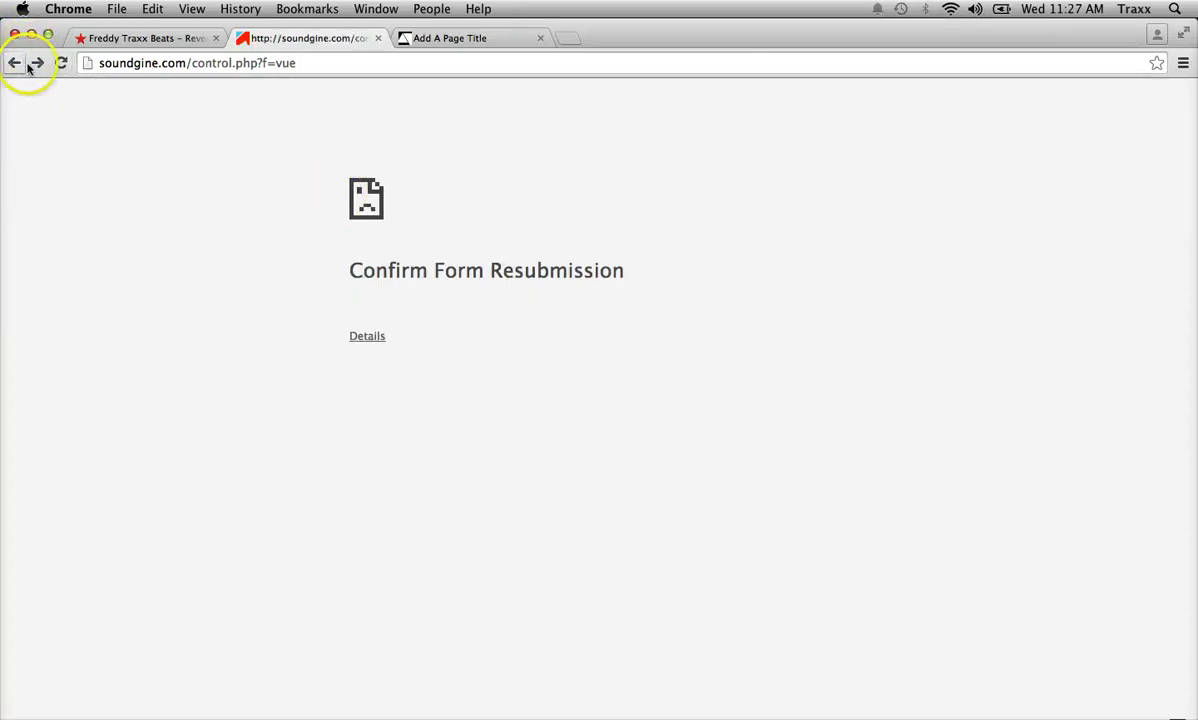
pyautogui.click(61, 63)
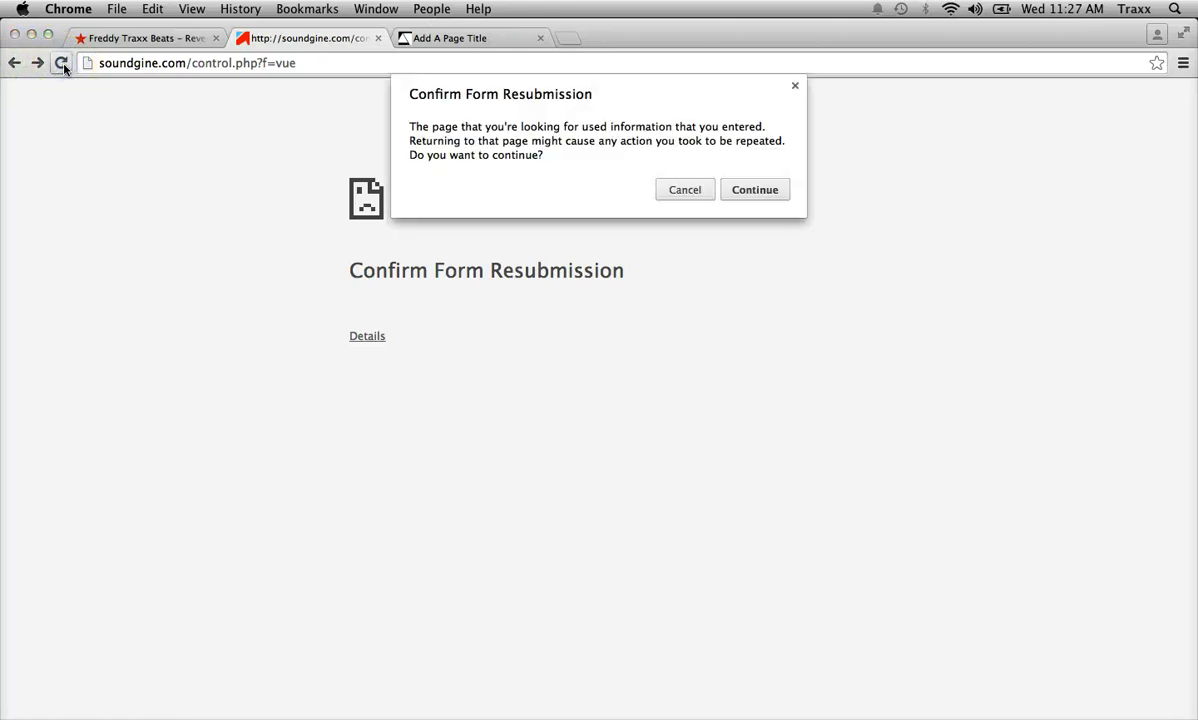
pyautogui.click(763, 189)
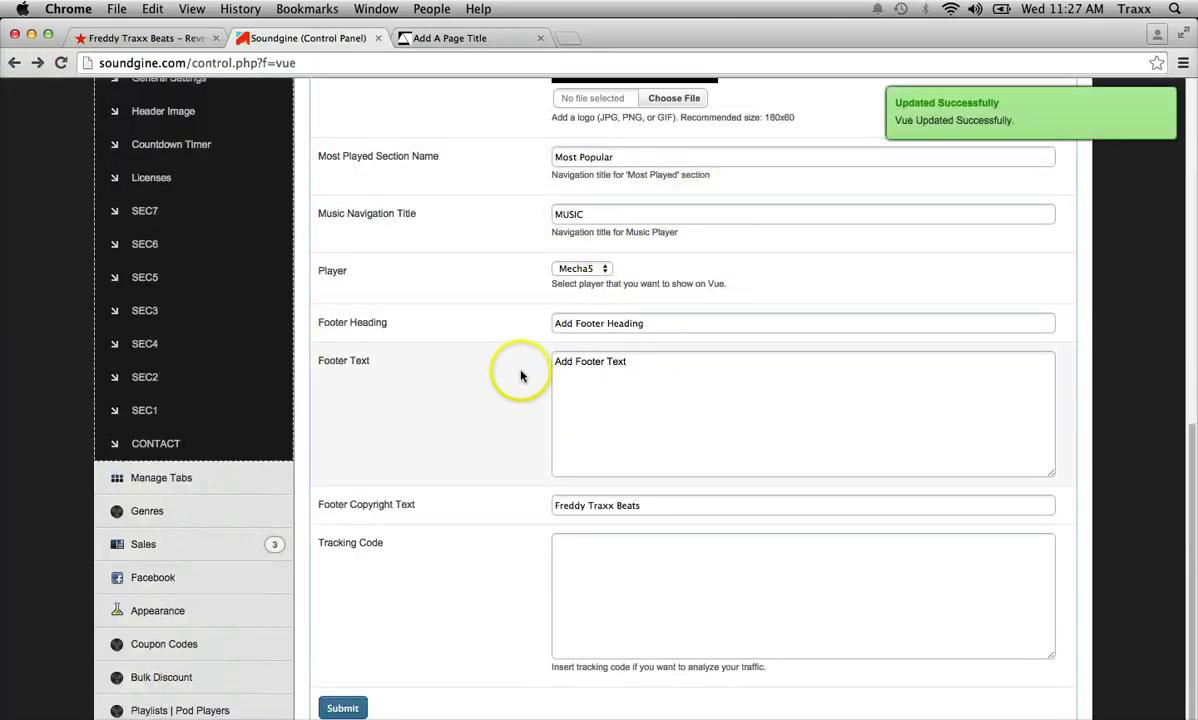
pyautogui.scroll(10, 520, 376)
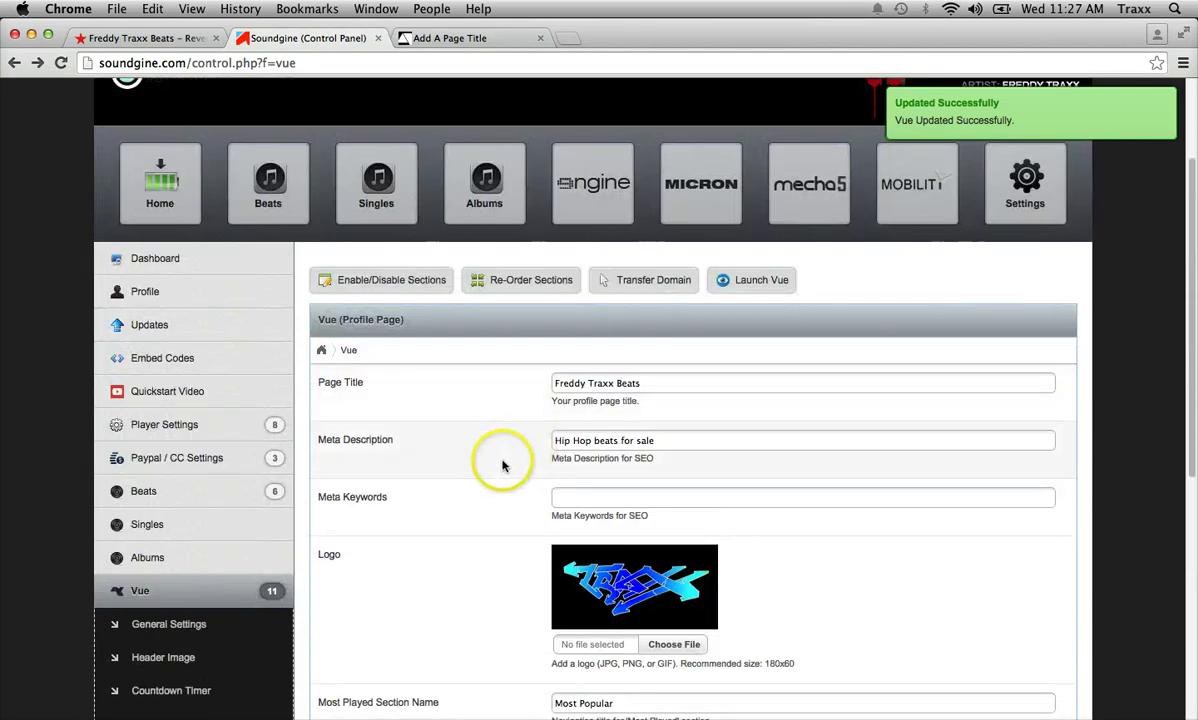
pyautogui.click(513, 280)
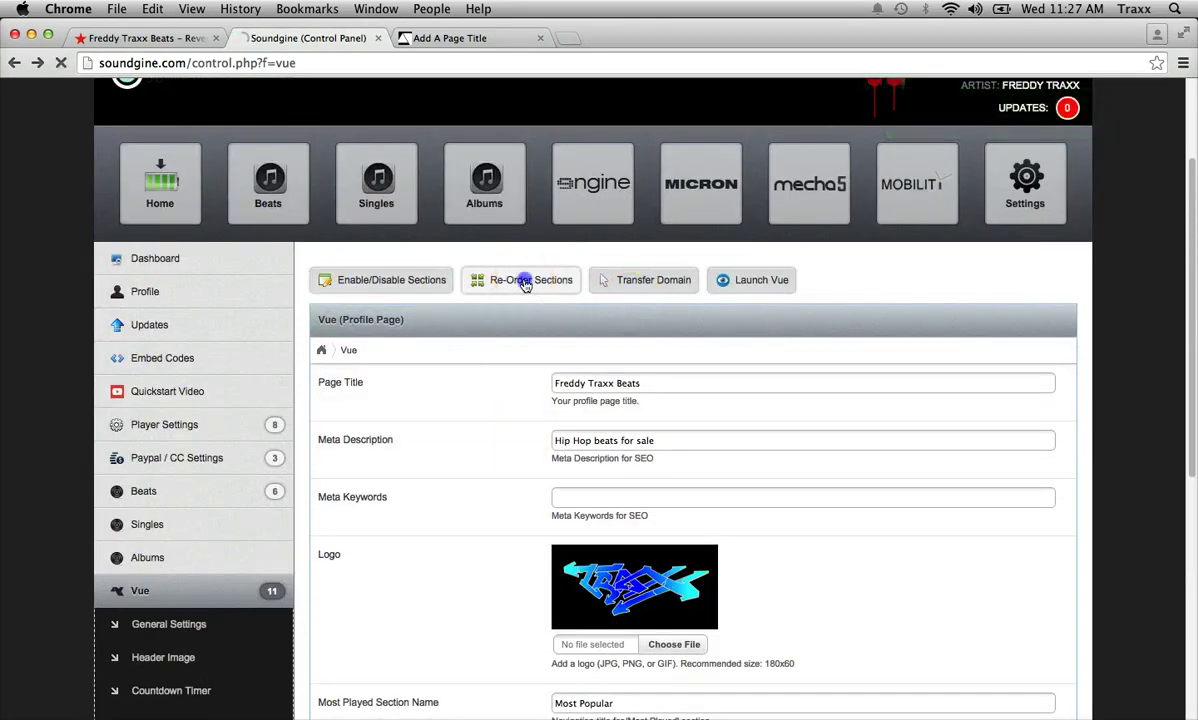
pyautogui.scroll(-3, 600, 500)
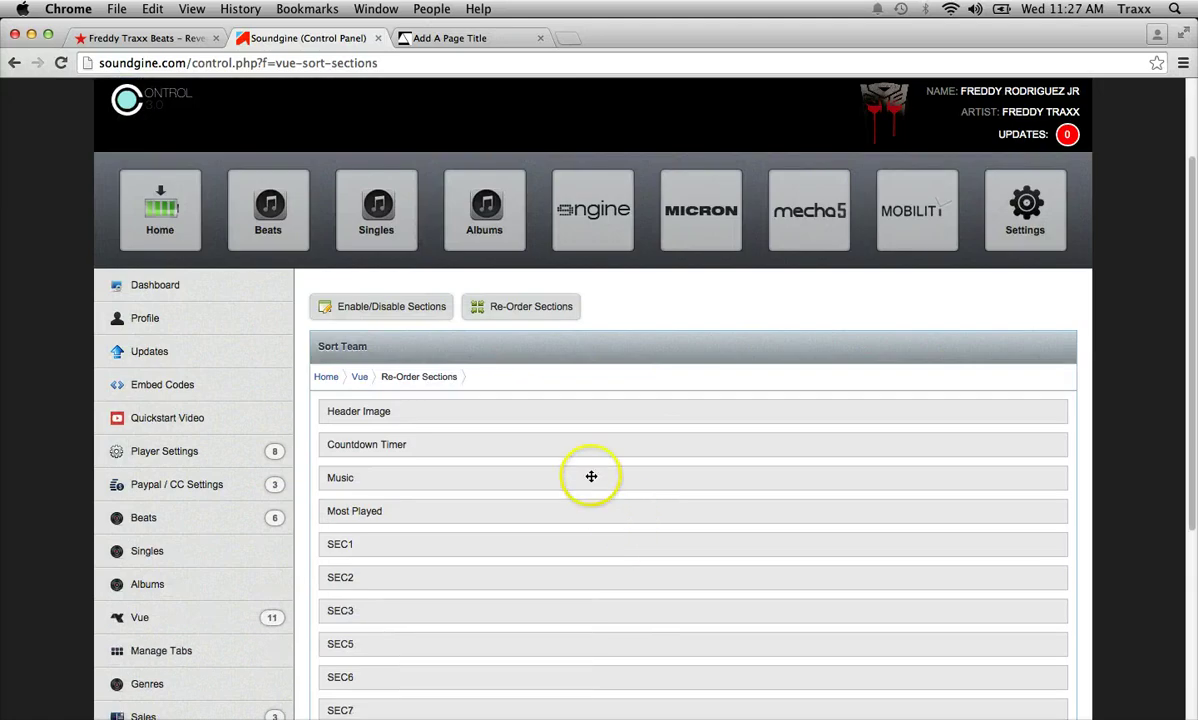
# Reorder the Vue sections, placing SEC7 directly below Most Played and SEC3 between Countdown Timer and Music.
pyautogui.moveTo(569, 444); pyautogui.dragTo(601, 436)
pyautogui.scroll(-5, 610, 510)
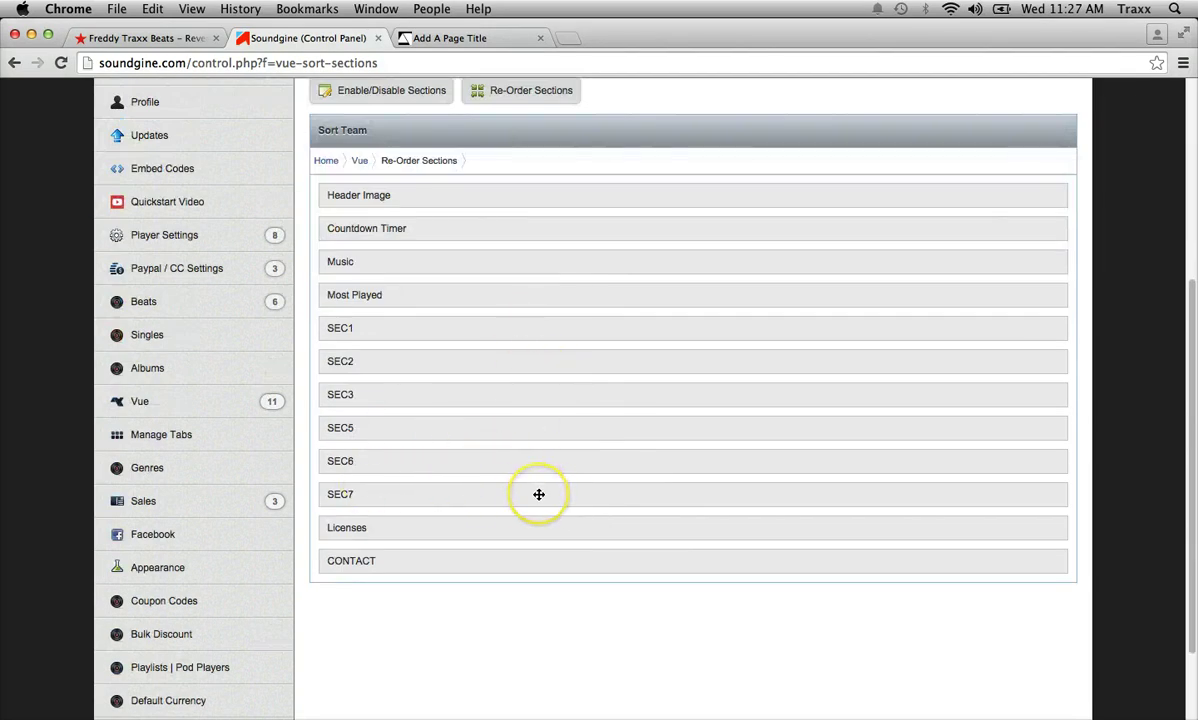
pyautogui.moveTo(538, 494); pyautogui.dragTo(538, 326)
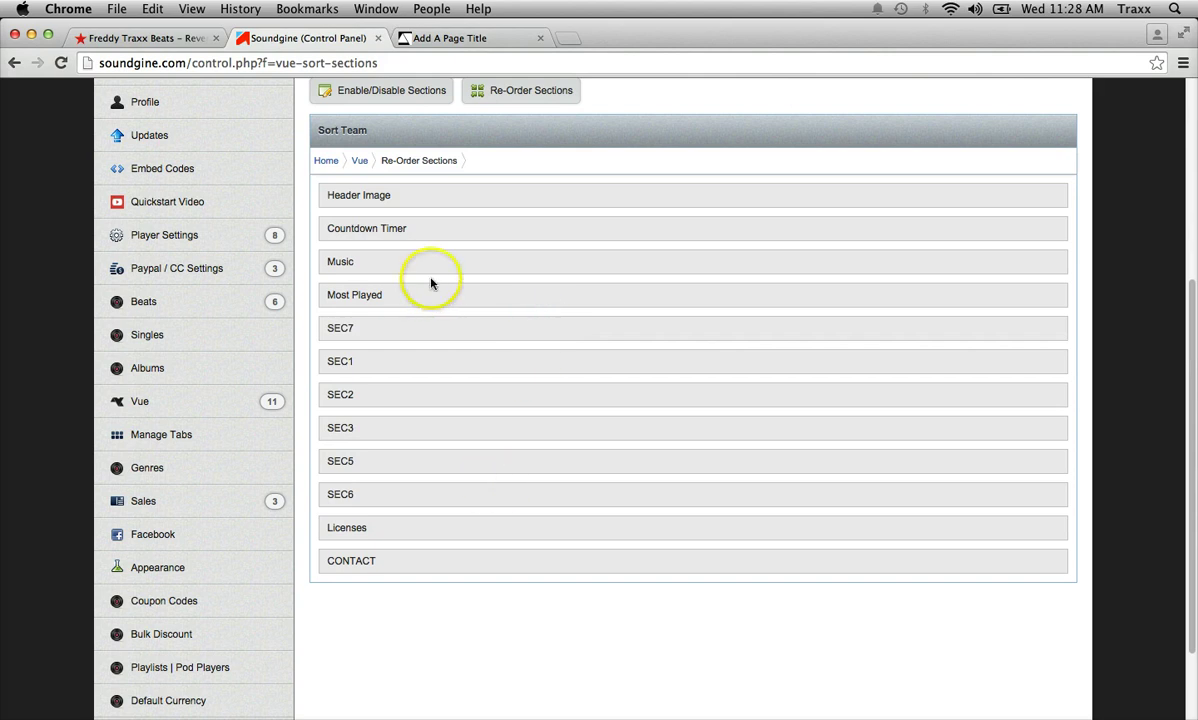
pyautogui.moveTo(441, 433); pyautogui.dragTo(490, 256)
pyautogui.scroll(5, 511, 431)
pyautogui.scroll(-3, 518, 445)
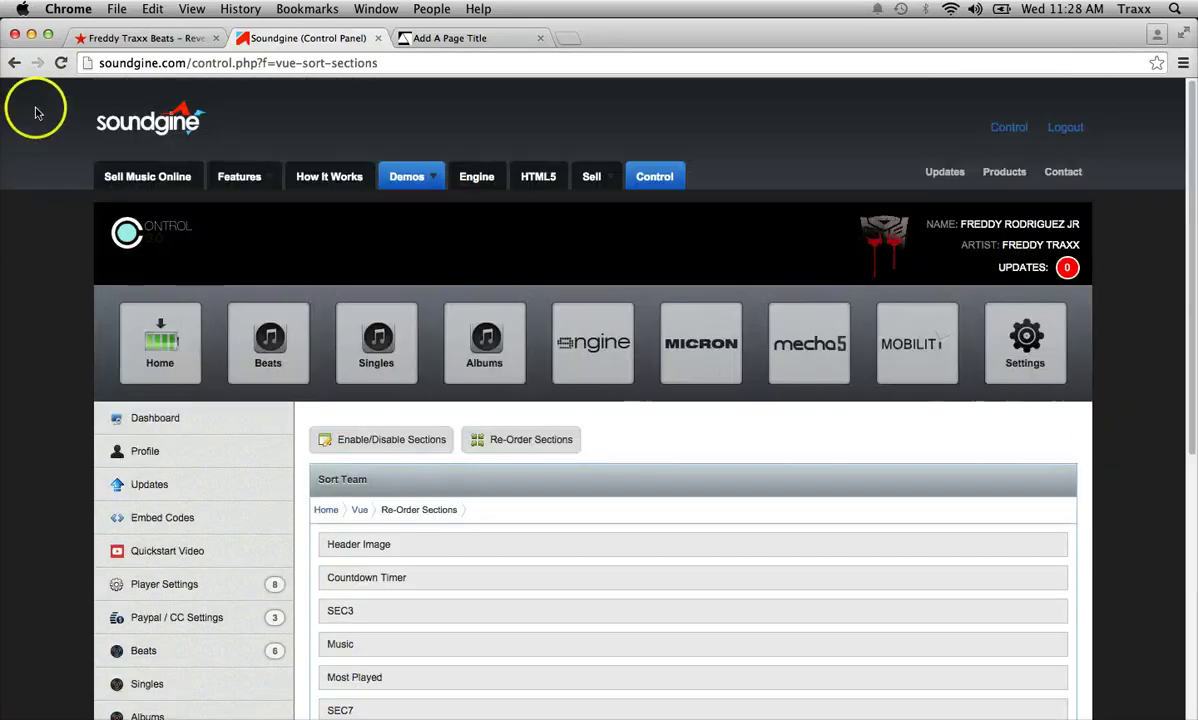
# Leave the section order page and reload the Vue profile settings, allowing the form resubmission.
pyautogui.click(15, 63)
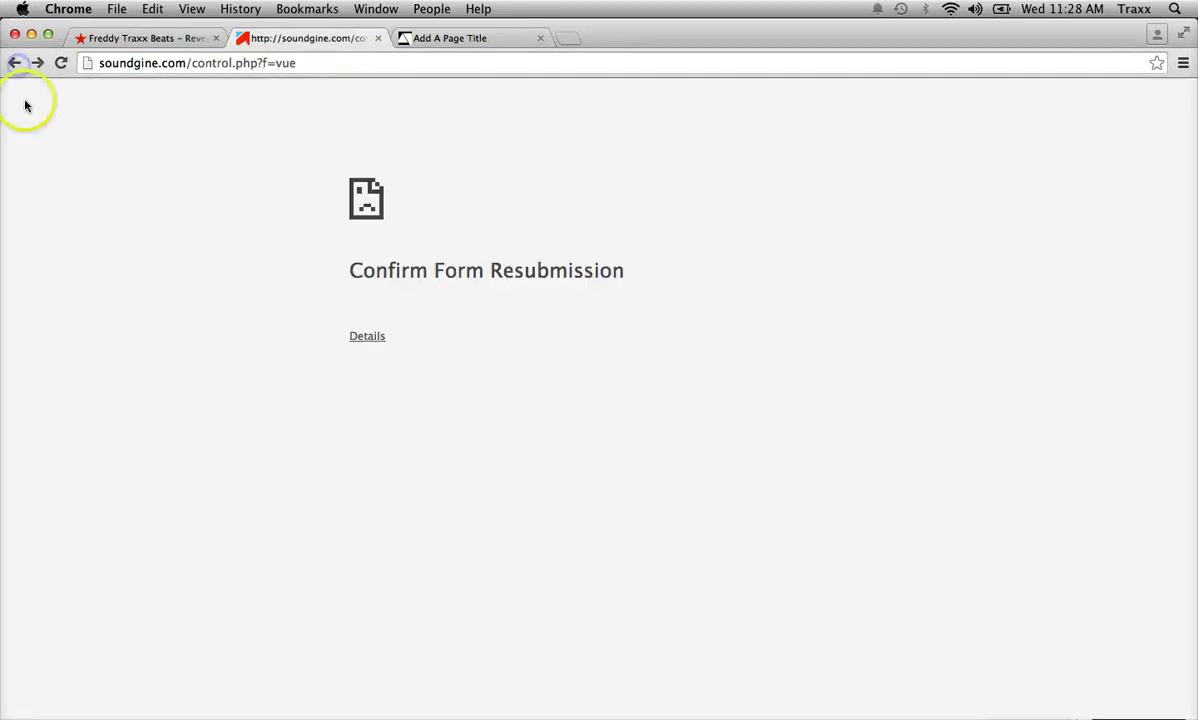
pyautogui.click(61, 63)
pyautogui.click(755, 190)
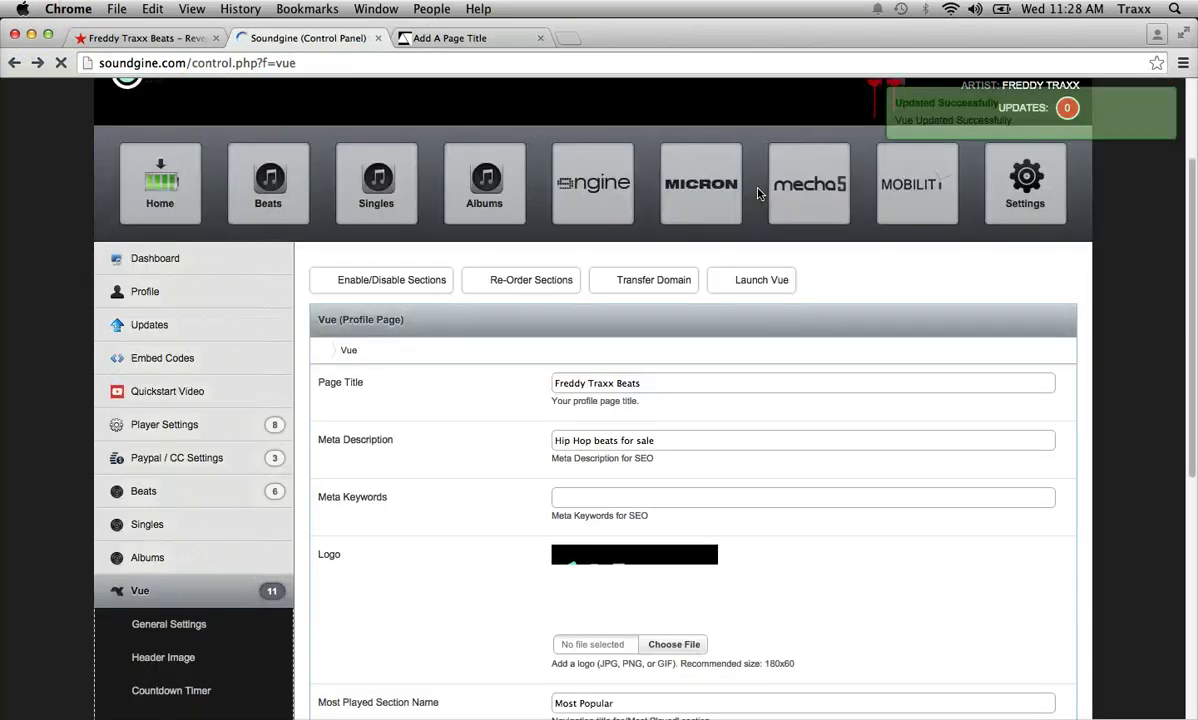
pyautogui.scroll(-5, 778, 560)
pyautogui.scroll(5, 780, 512)
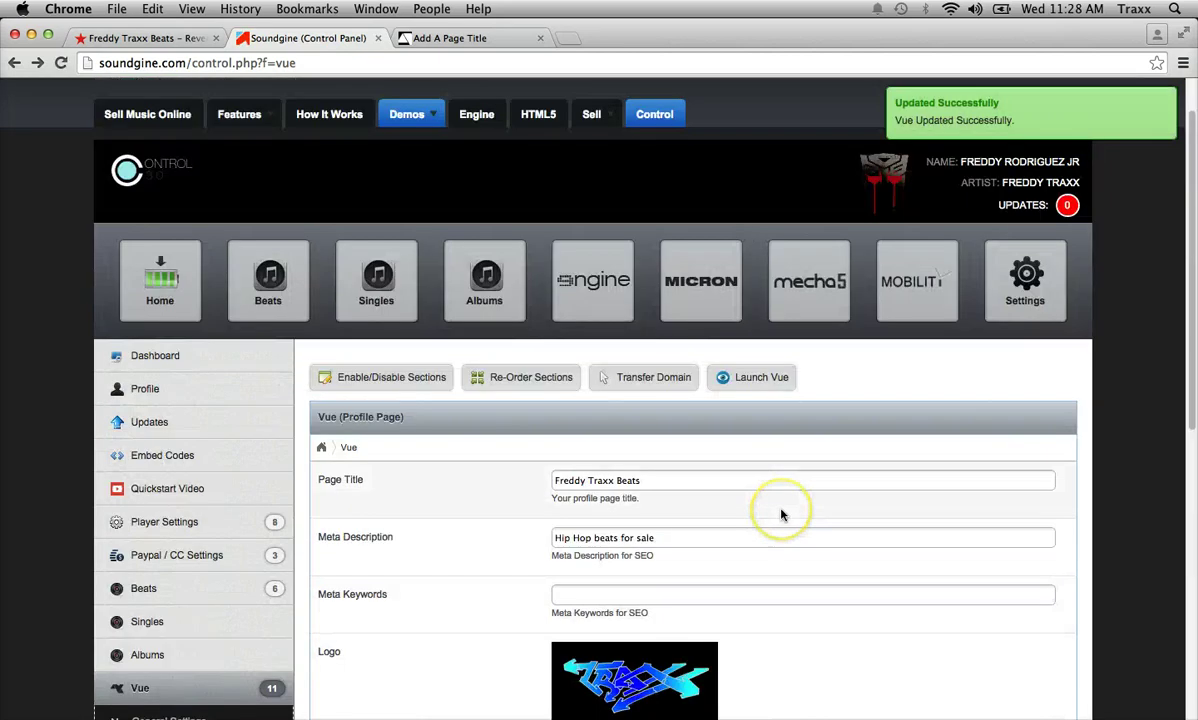
# Open Vue's Transfer Domain page and examine its nameservers, domain name field and confirmation option.
pyautogui.click(668, 386)
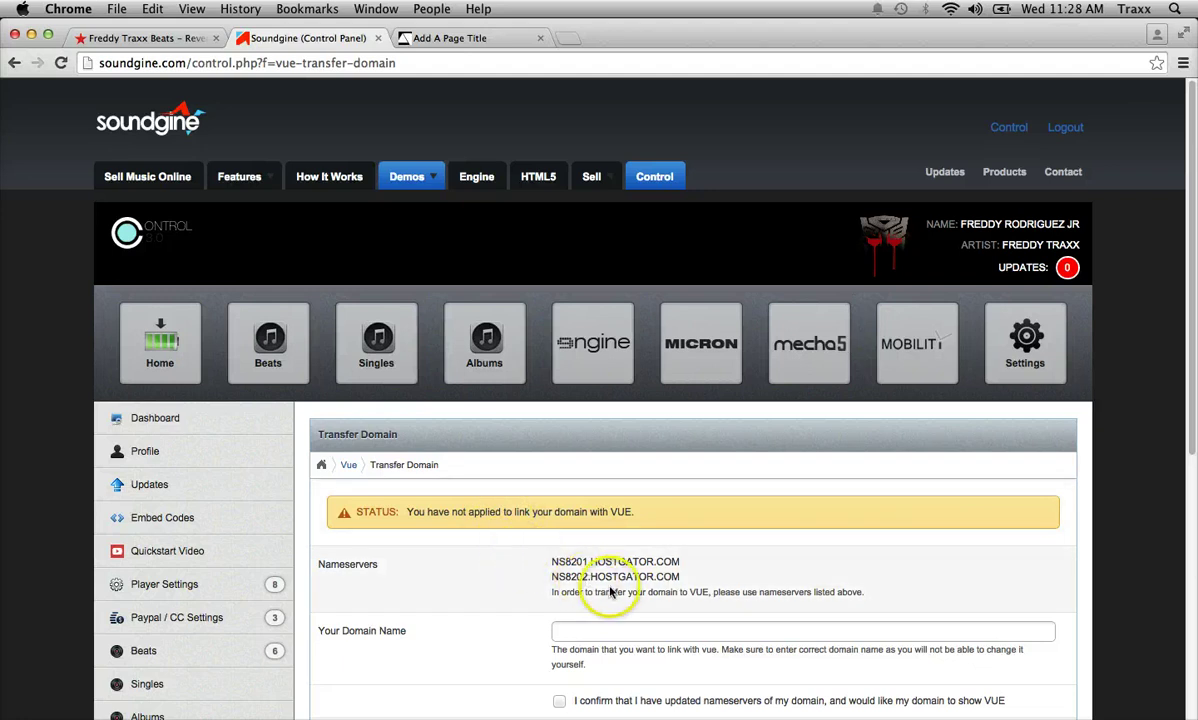
pyautogui.scroll(-3, 757, 508)
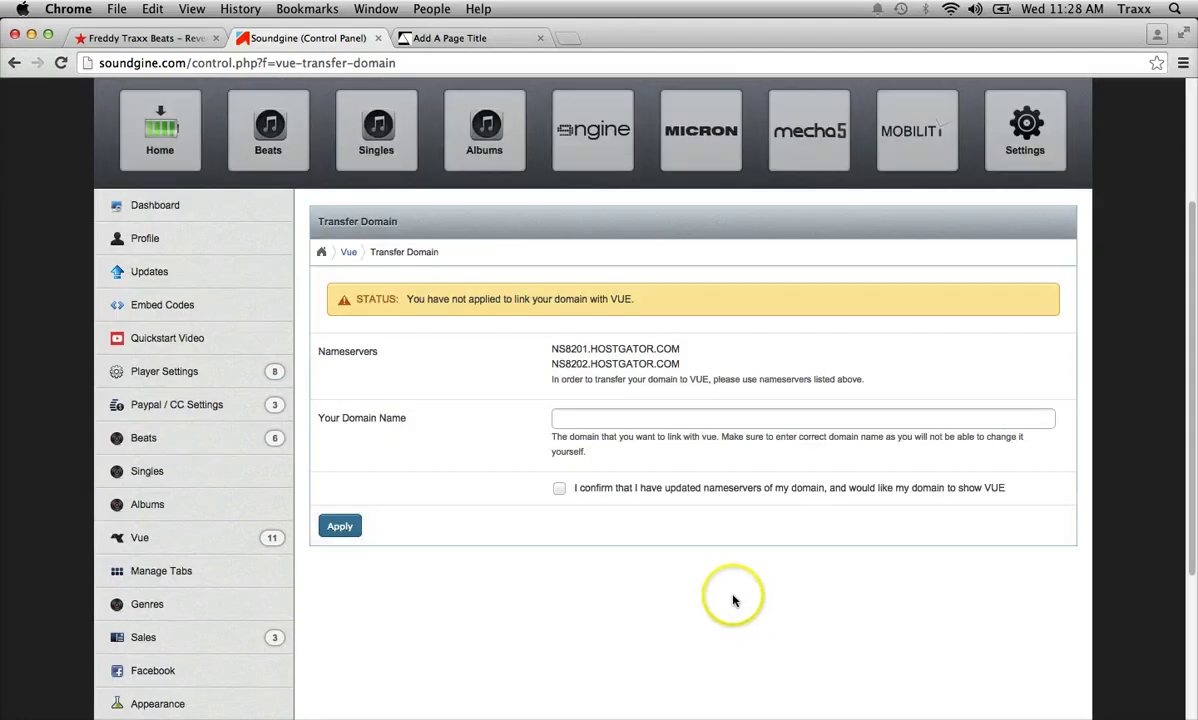
pyautogui.click(666, 561)
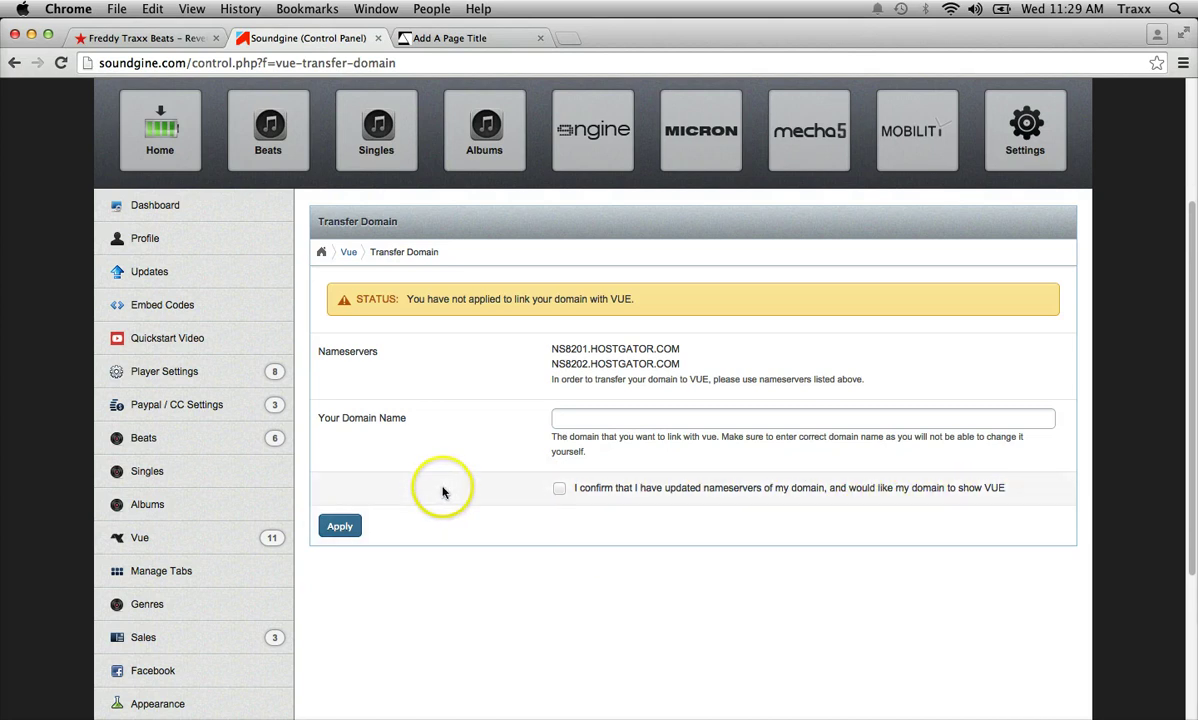
pyautogui.scroll(5, 443, 490)
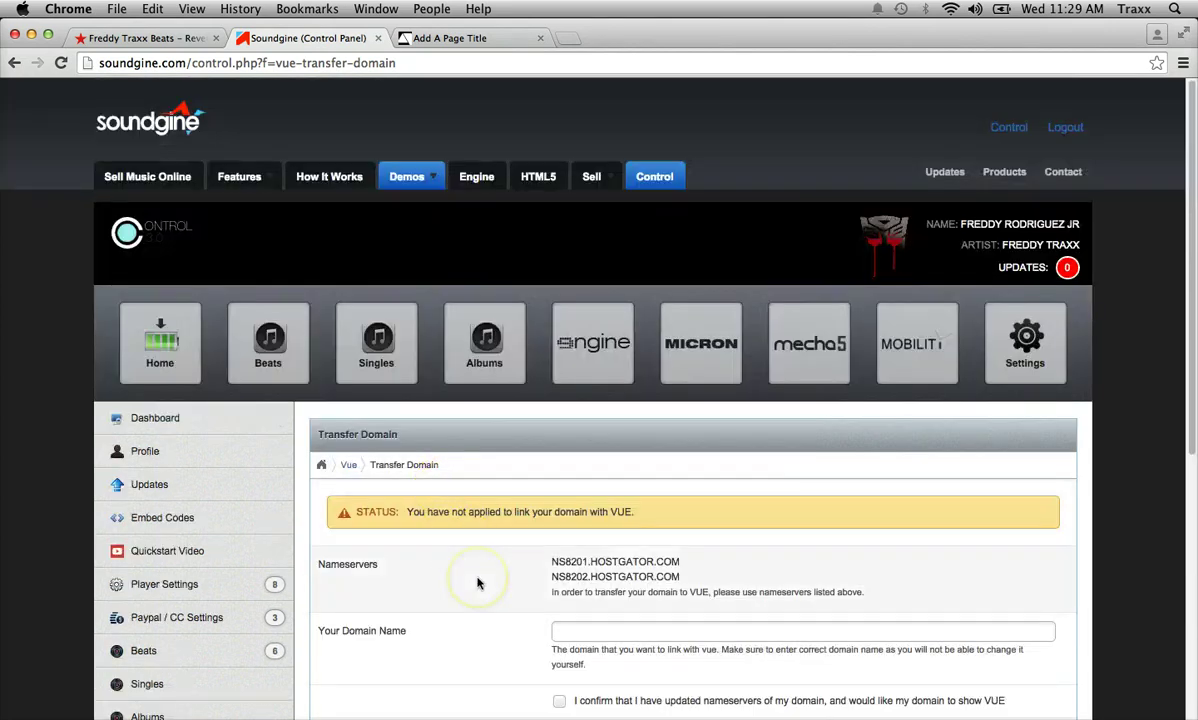
pyautogui.scroll(-1, 477, 550)
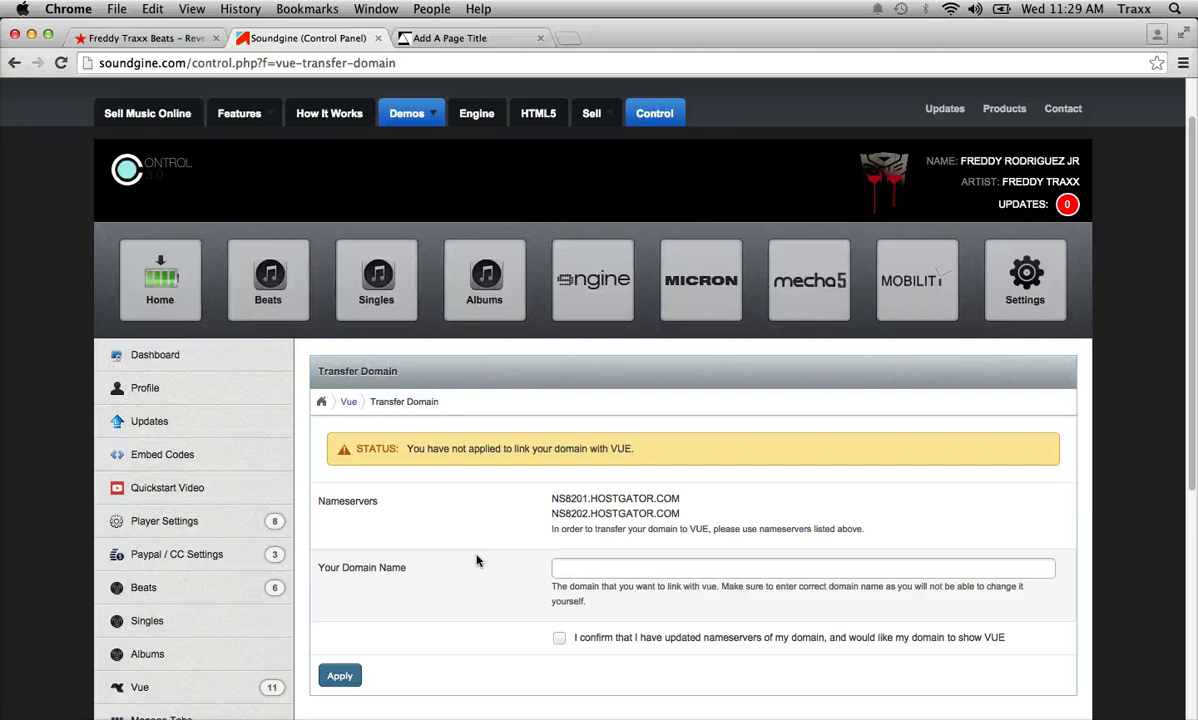
pyautogui.scroll(-5, 508, 482)
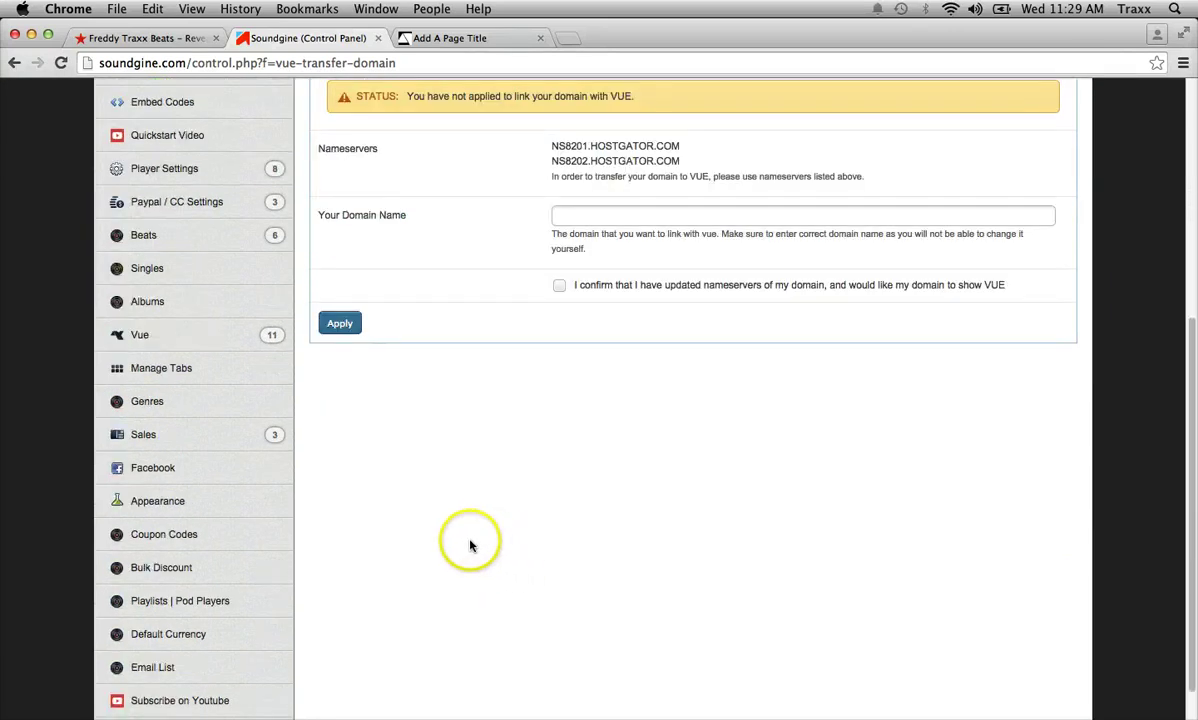
pyautogui.scroll(2, 479, 546)
pyautogui.scroll(-1, 452, 540)
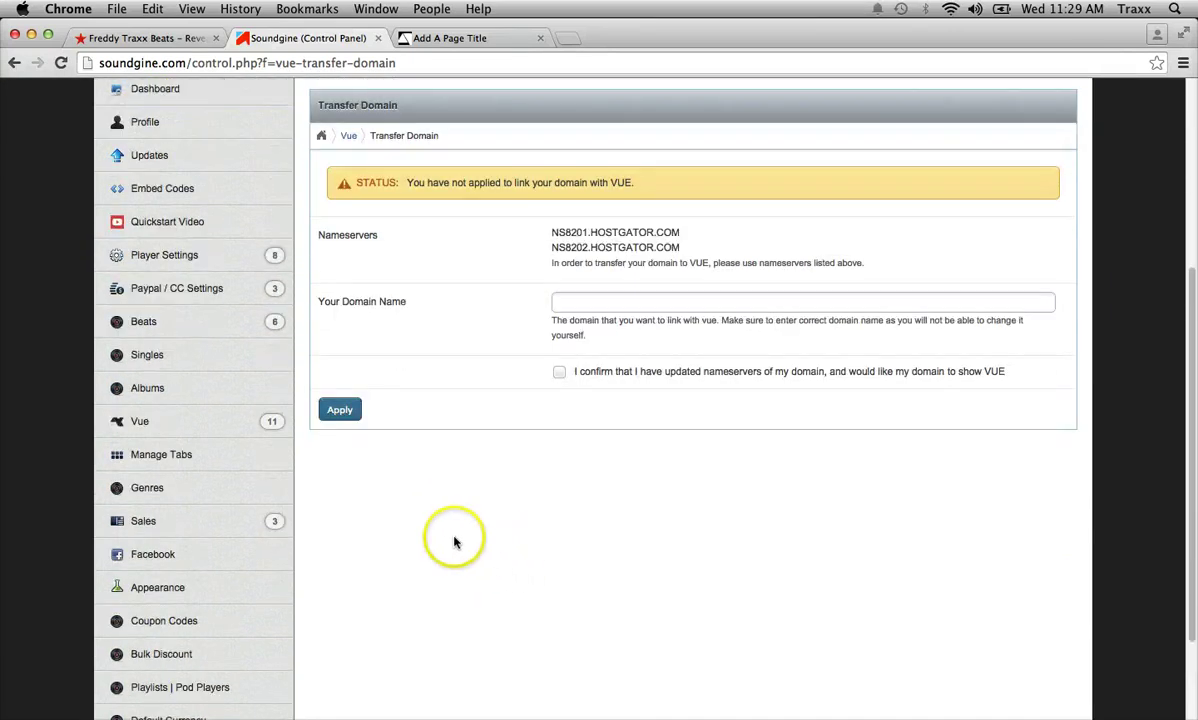
pyautogui.scroll(3, 449, 537)
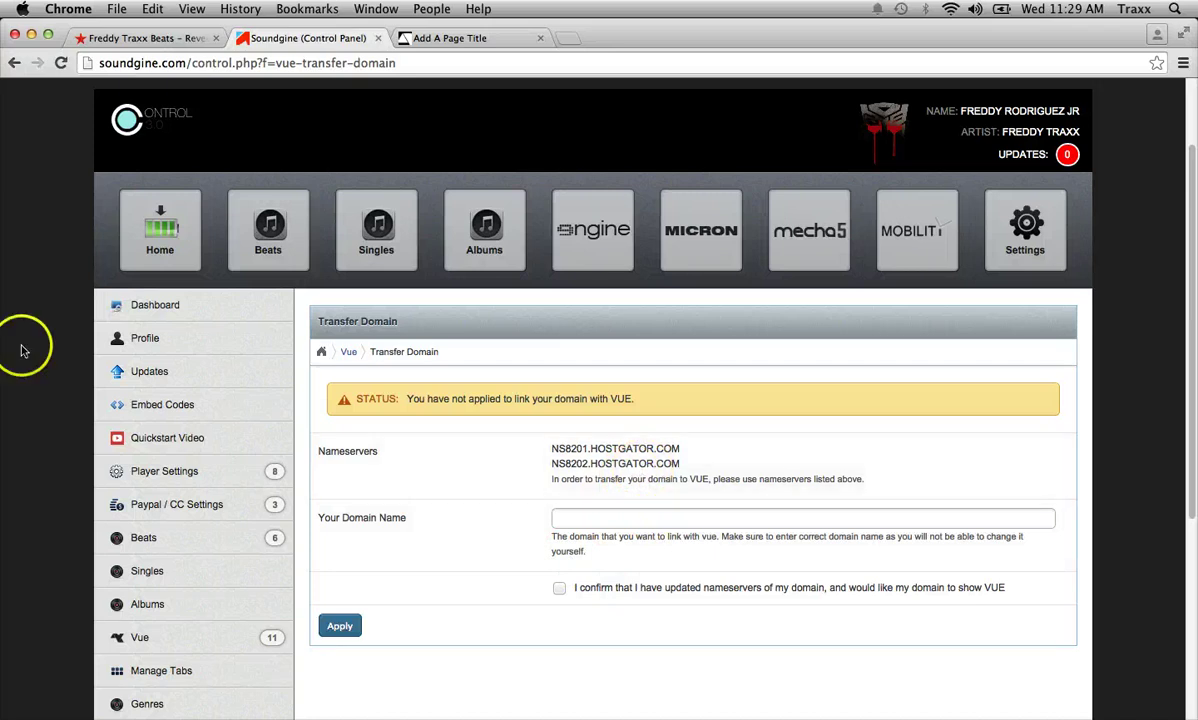
# Open the Embed Codes page and look through the player, social media and Facebook fan page codes.
pyautogui.click(160, 406)
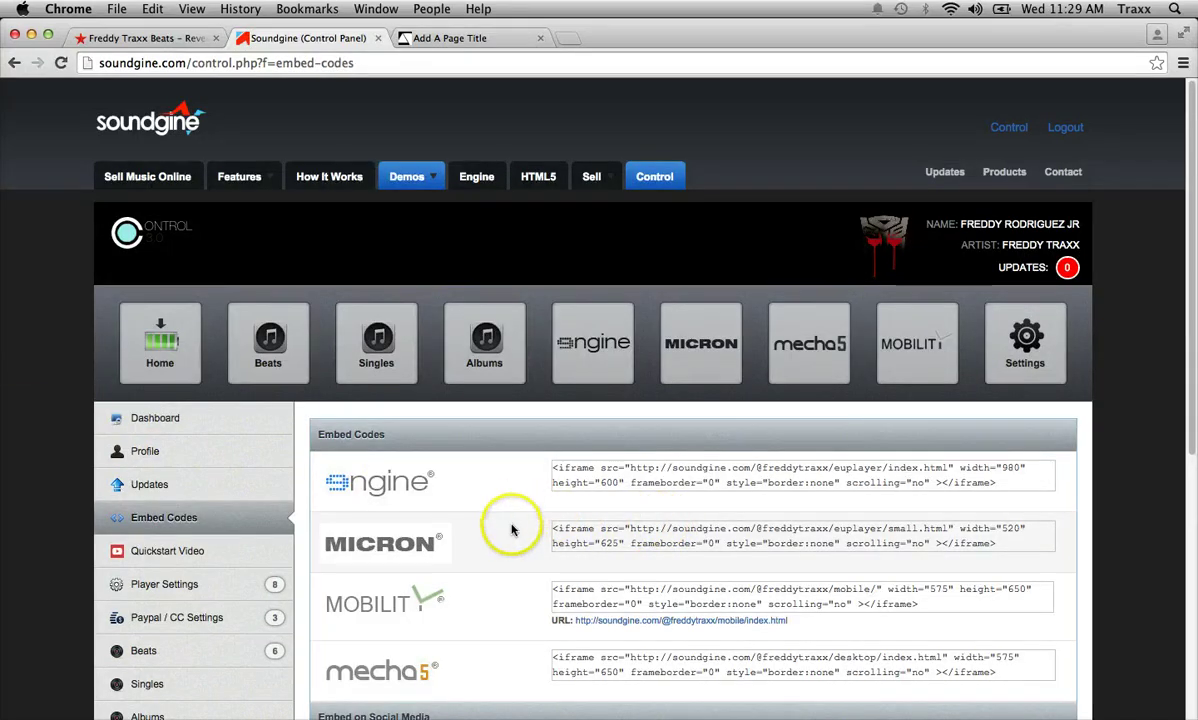
pyautogui.scroll(-8, 511, 530)
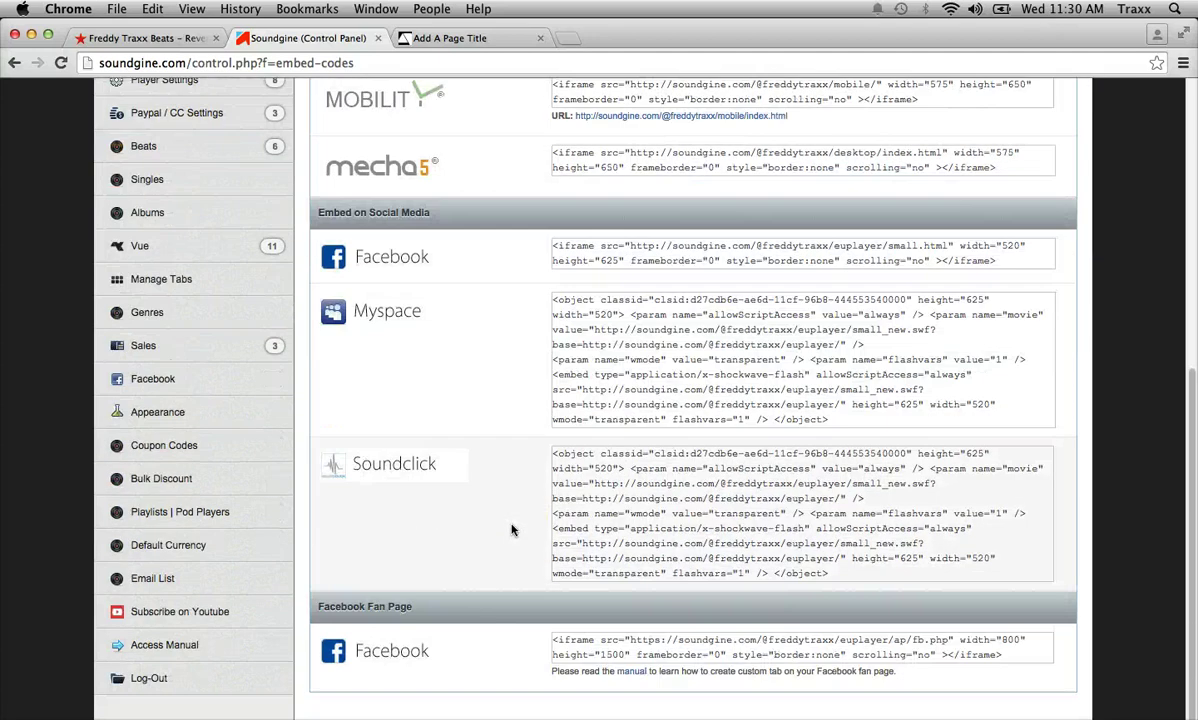
# Review the control panel's full list of setting categories alongside the player and social media embed codes.
pyautogui.scroll(5, 511, 530)
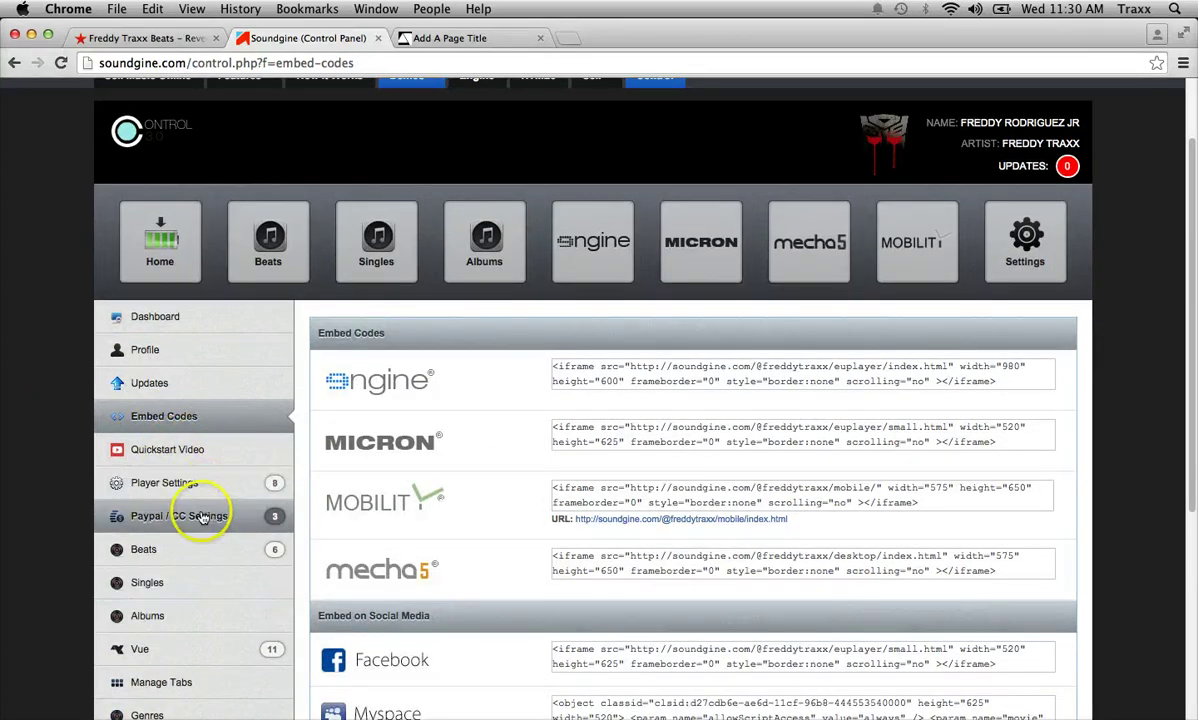
pyautogui.scroll(-3, 205, 512)
pyautogui.scroll(-3, 205, 512)
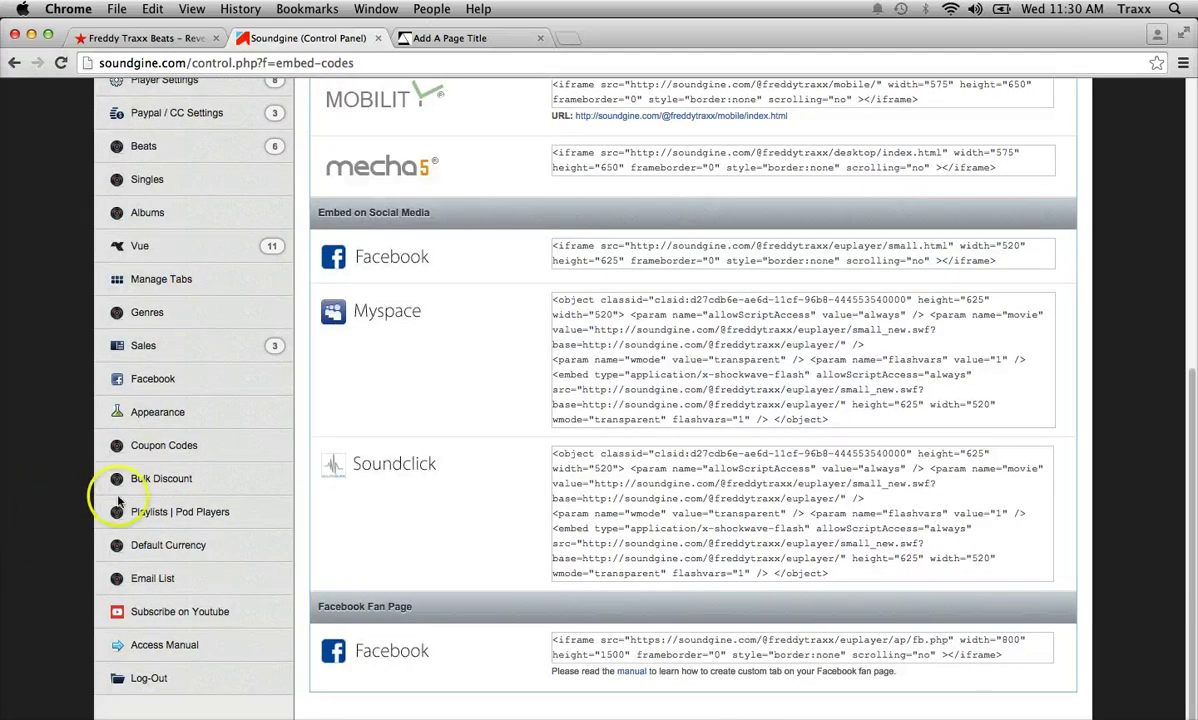
pyautogui.scroll(6, 193, 503)
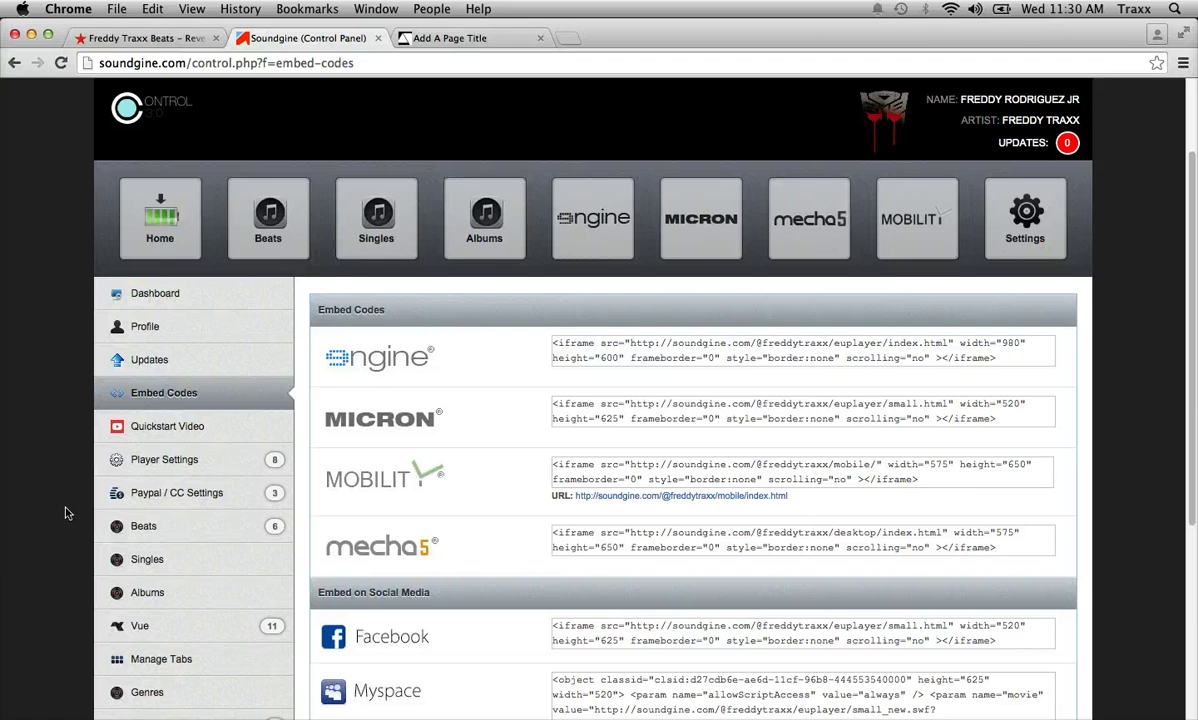
pyautogui.scroll(3, 815, 597)
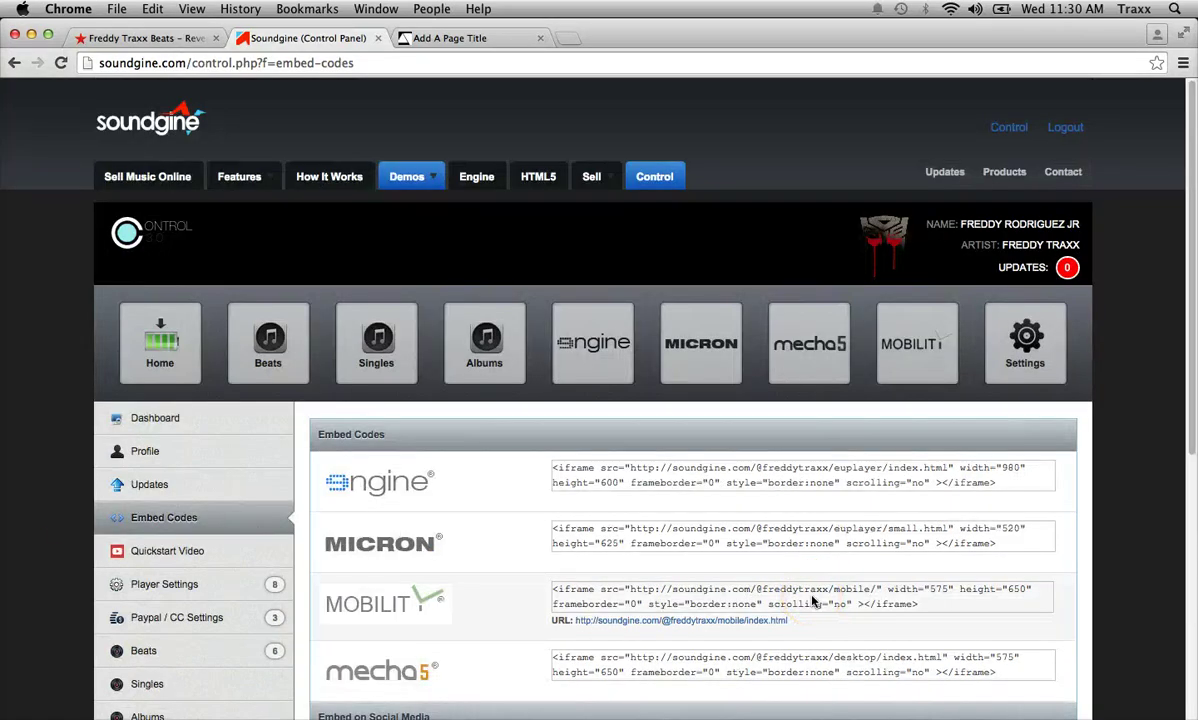
# Expand the Vue settings and open the Header Image page.
pyautogui.scroll(-5, 455, 563)
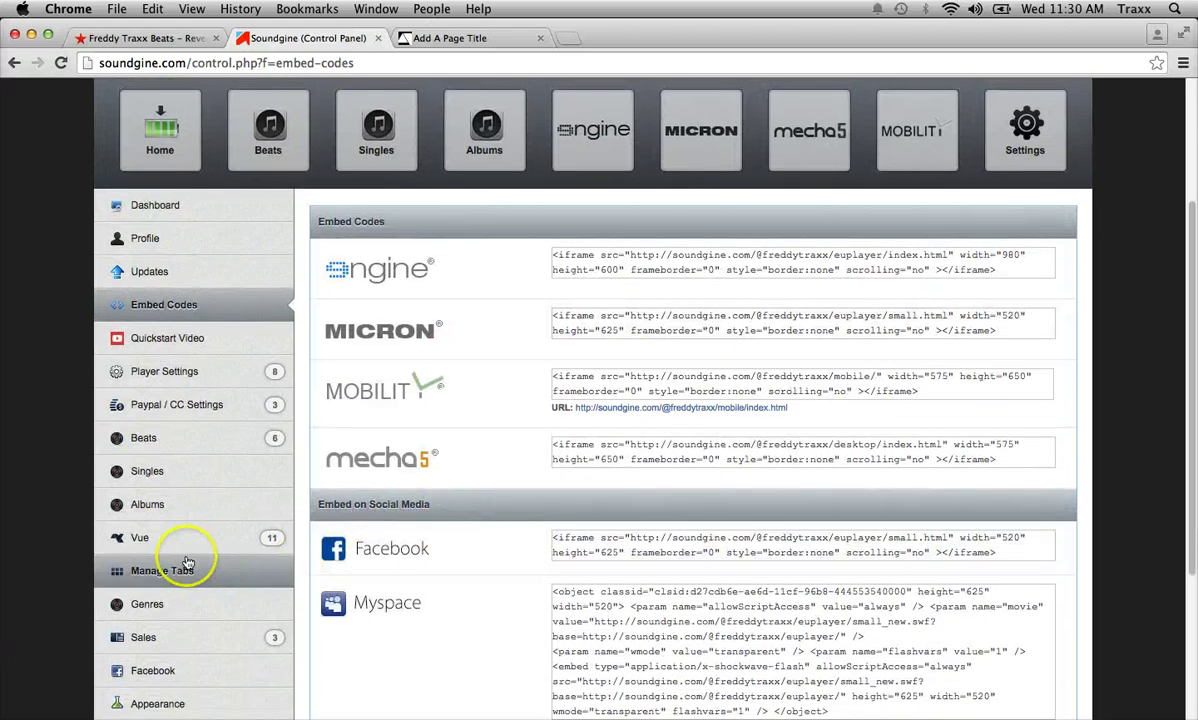
pyautogui.click(173, 548)
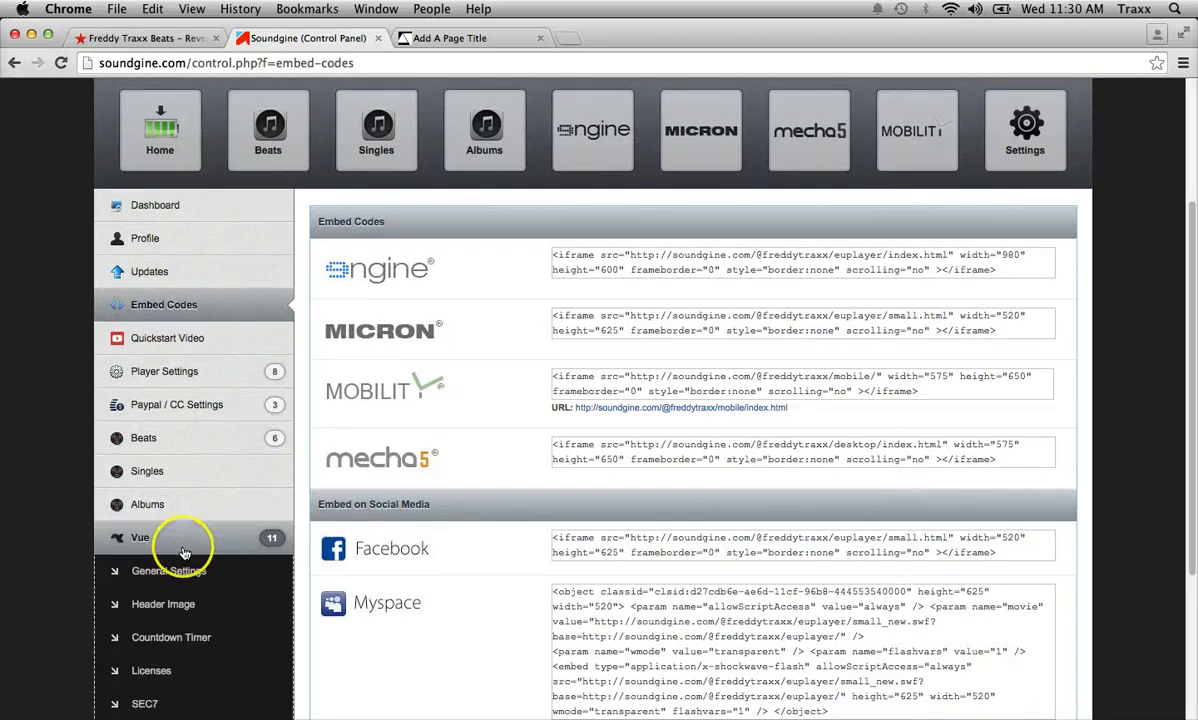
pyautogui.scroll(-2, 184, 556)
pyautogui.scroll(-5, 184, 556)
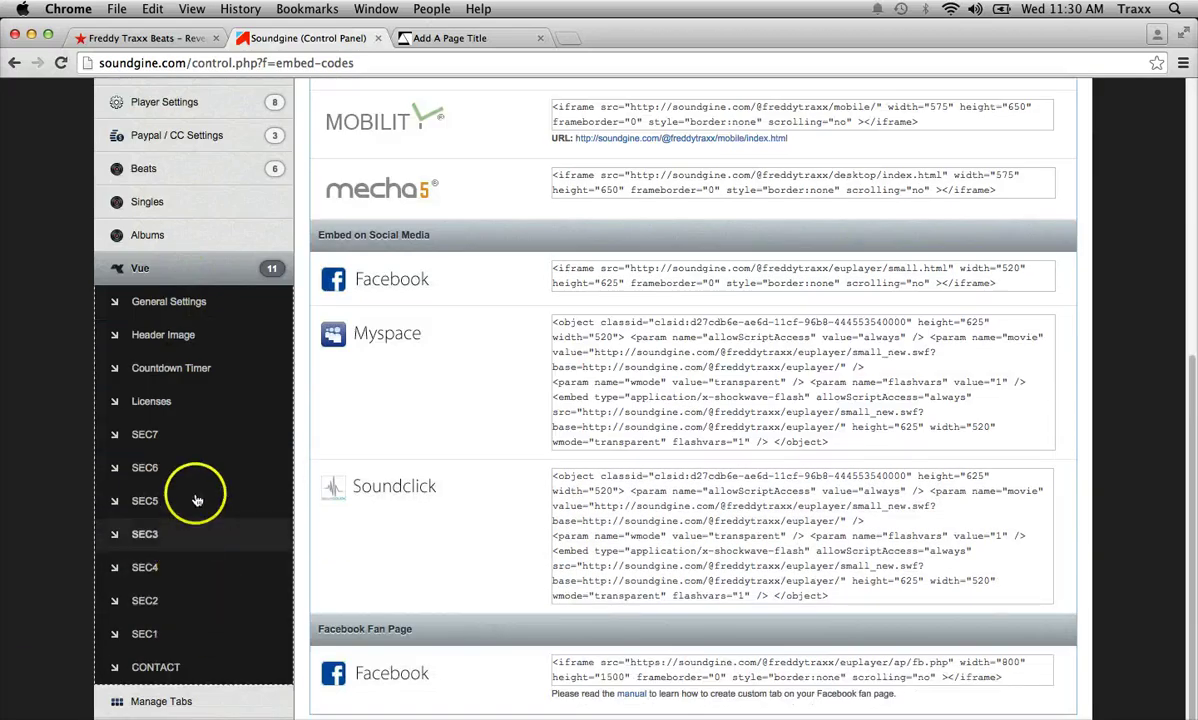
pyautogui.click(177, 350)
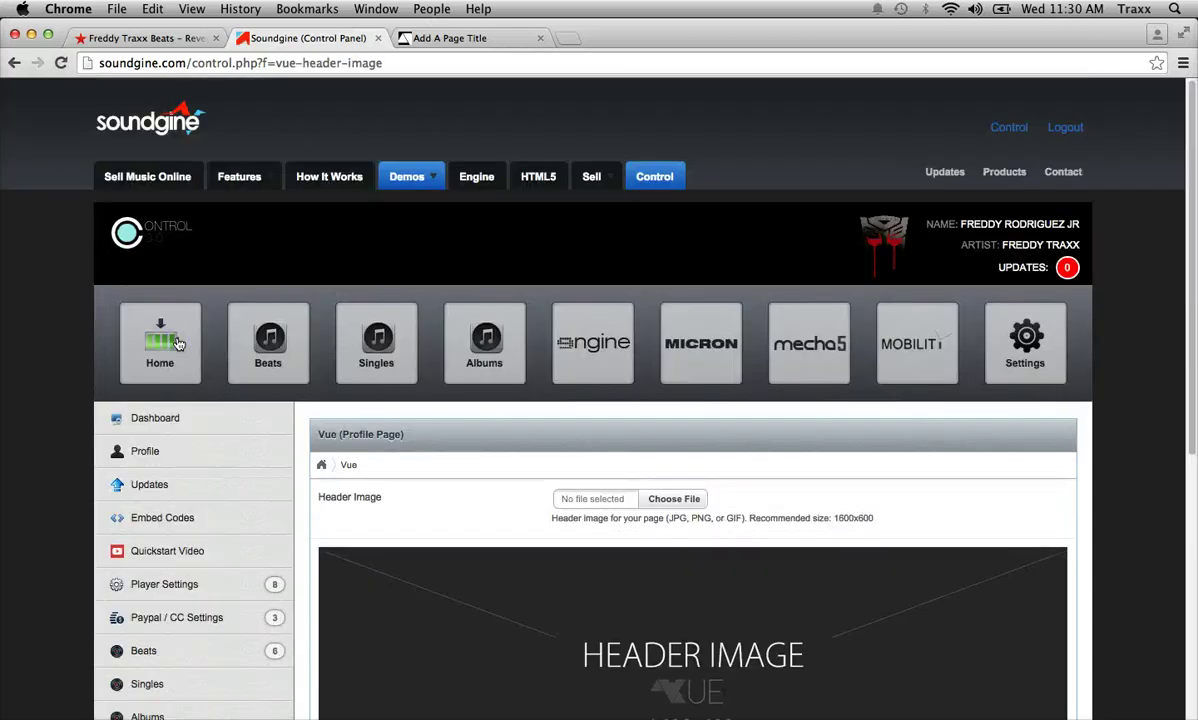
# Examine the Header Image page's file upload option, recommended size and preview, along with the list of Vue sections.
pyautogui.scroll(-4, 685, 632)
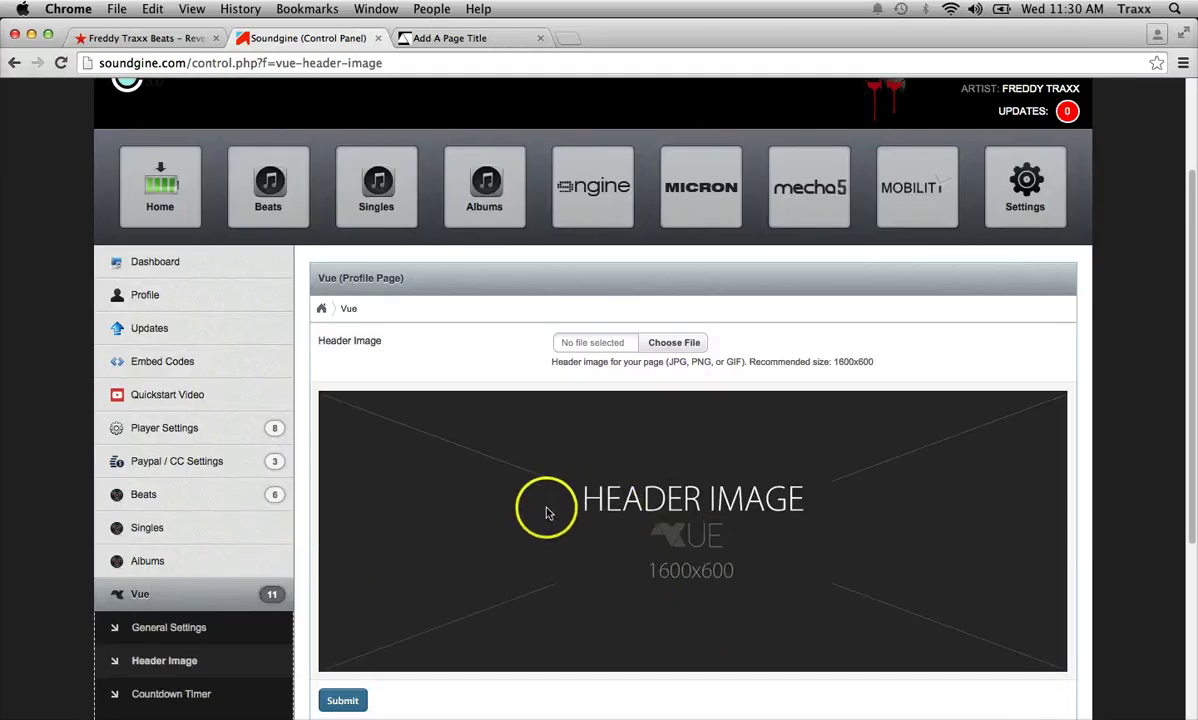
pyautogui.scroll(-4, 560, 505)
pyautogui.scroll(2, 585, 480)
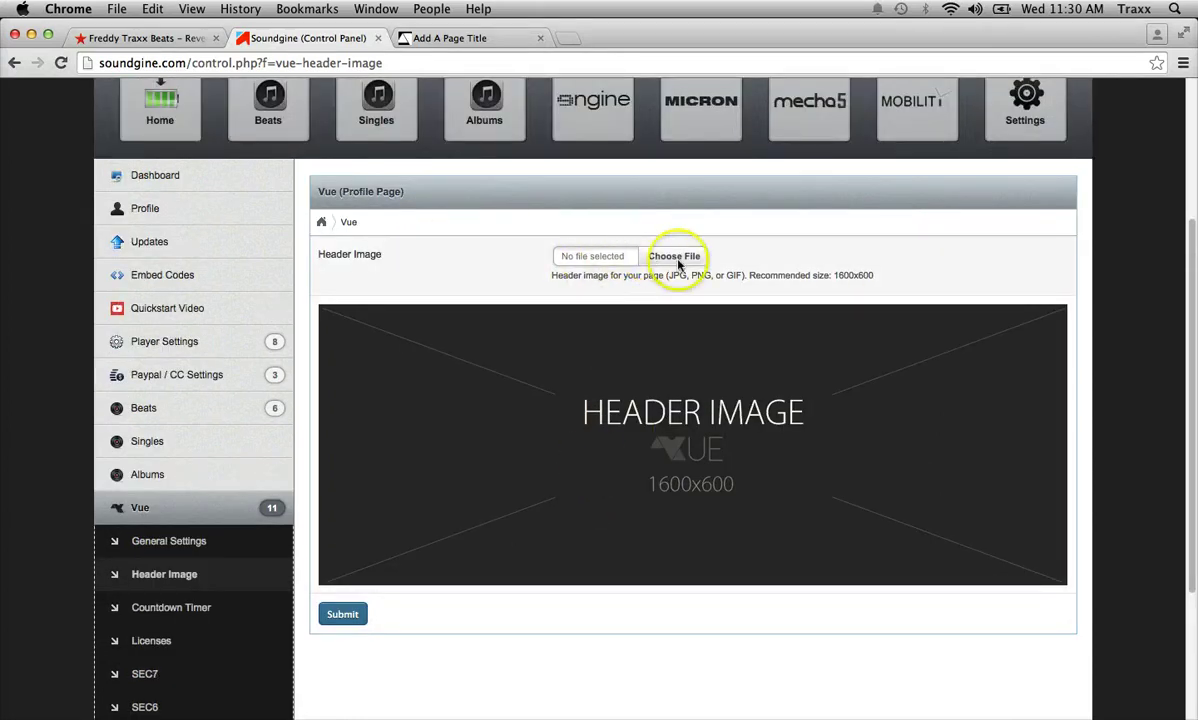
pyautogui.scroll(-3, 222, 640)
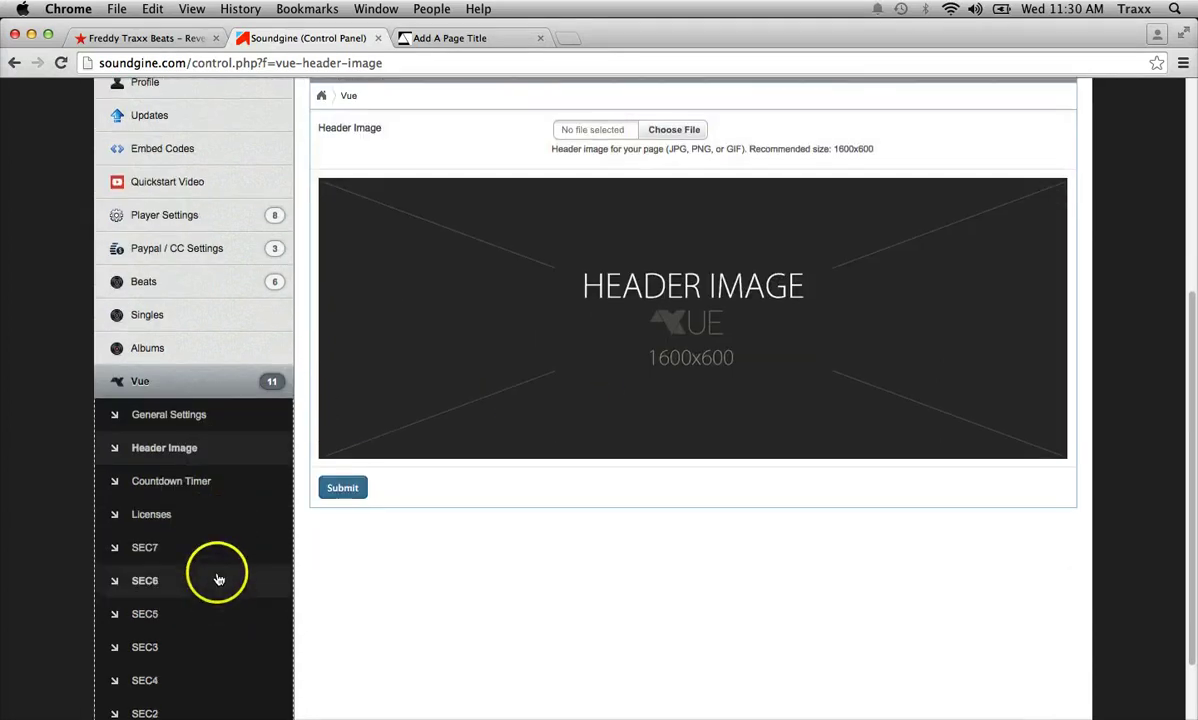
pyautogui.scroll(9, 837, 515)
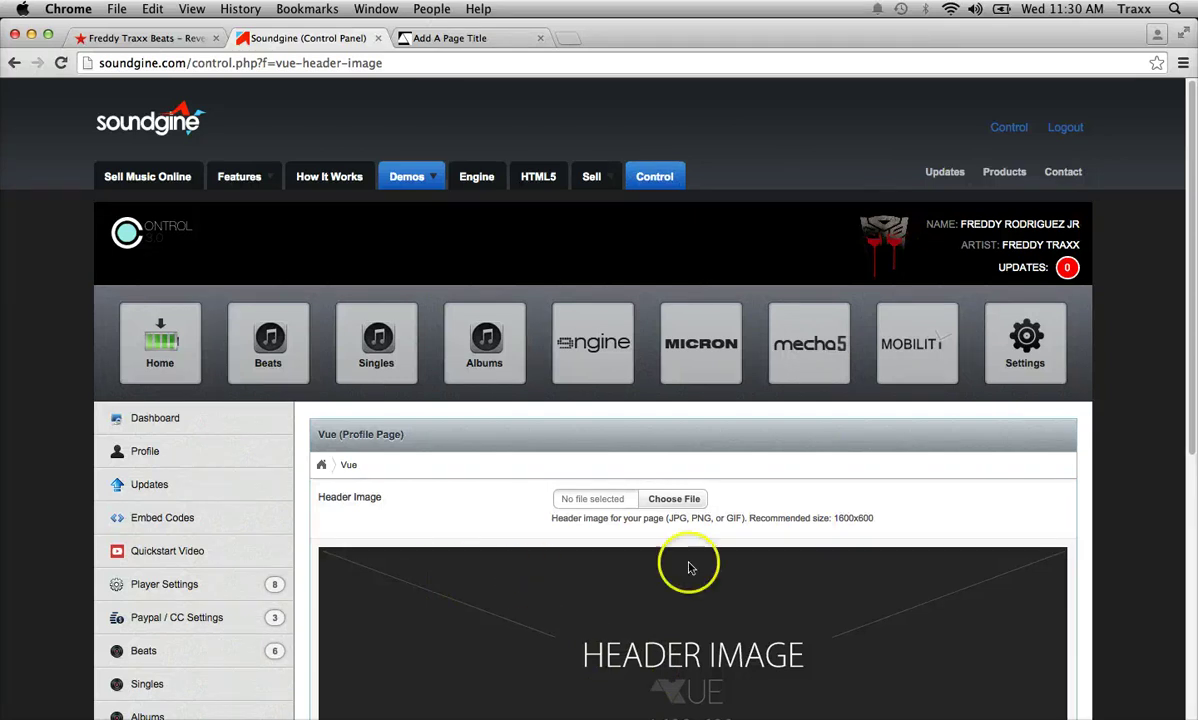
pyautogui.scroll(-5, 703, 583)
pyautogui.scroll(-3, 631, 551)
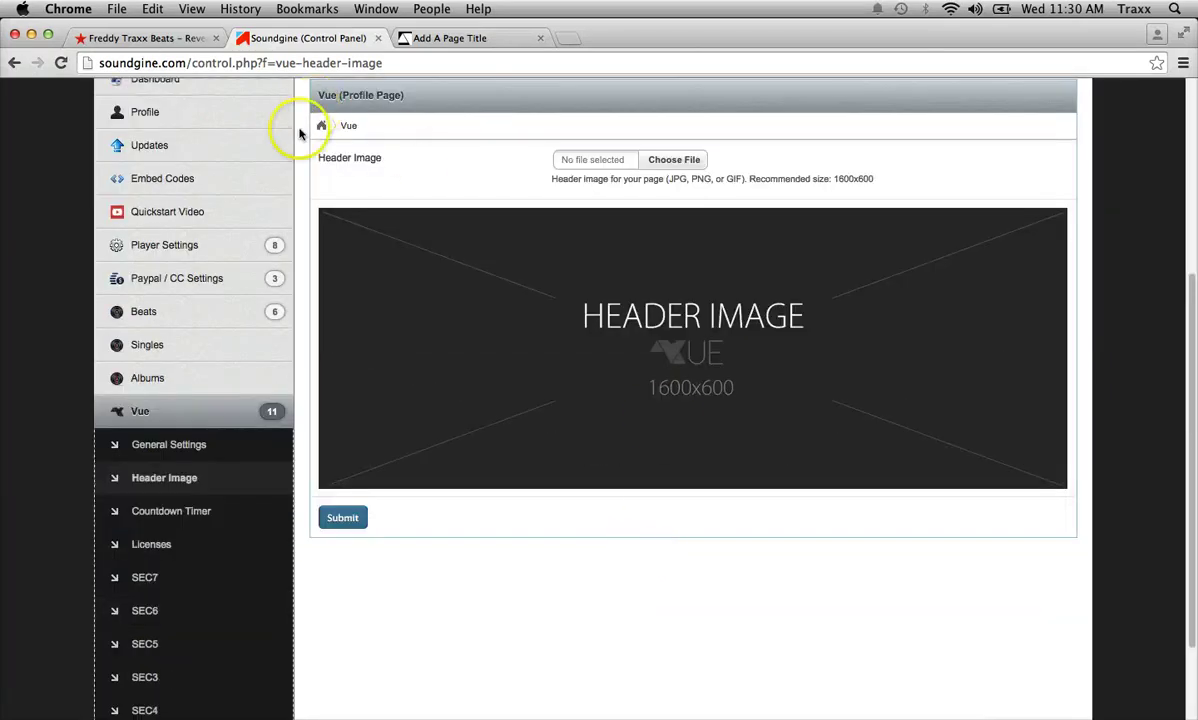
pyautogui.scroll(-3, 190, 163)
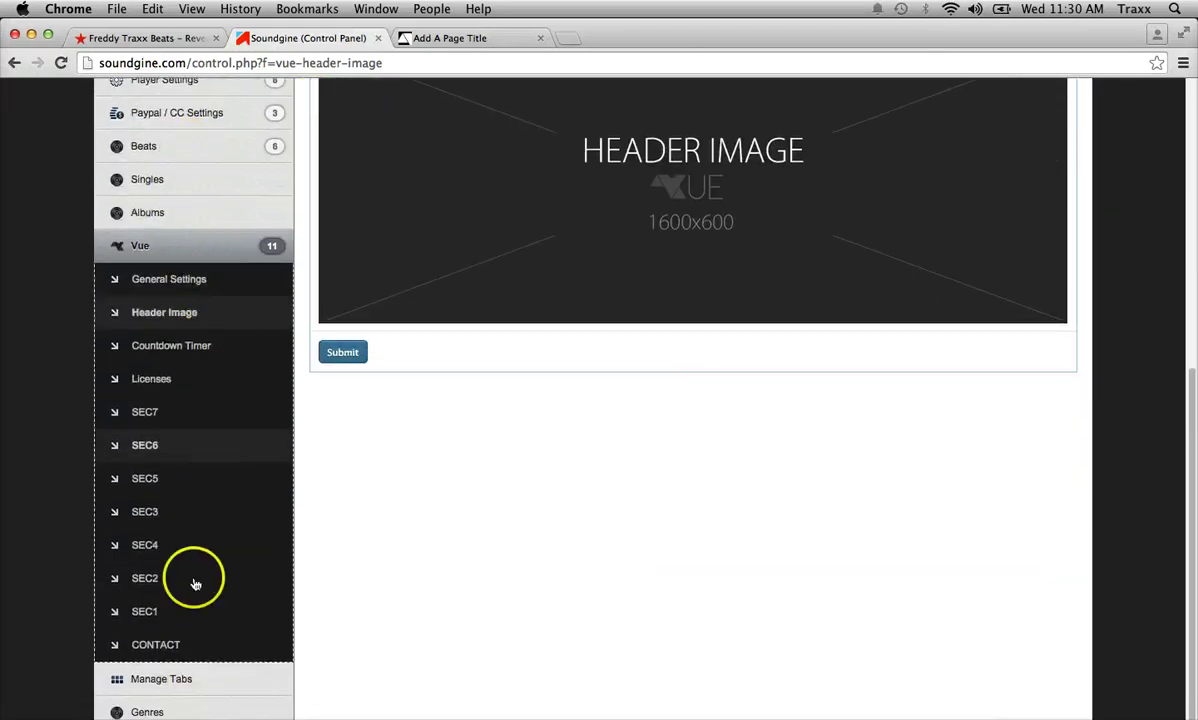
pyautogui.scroll(10, 200, 223)
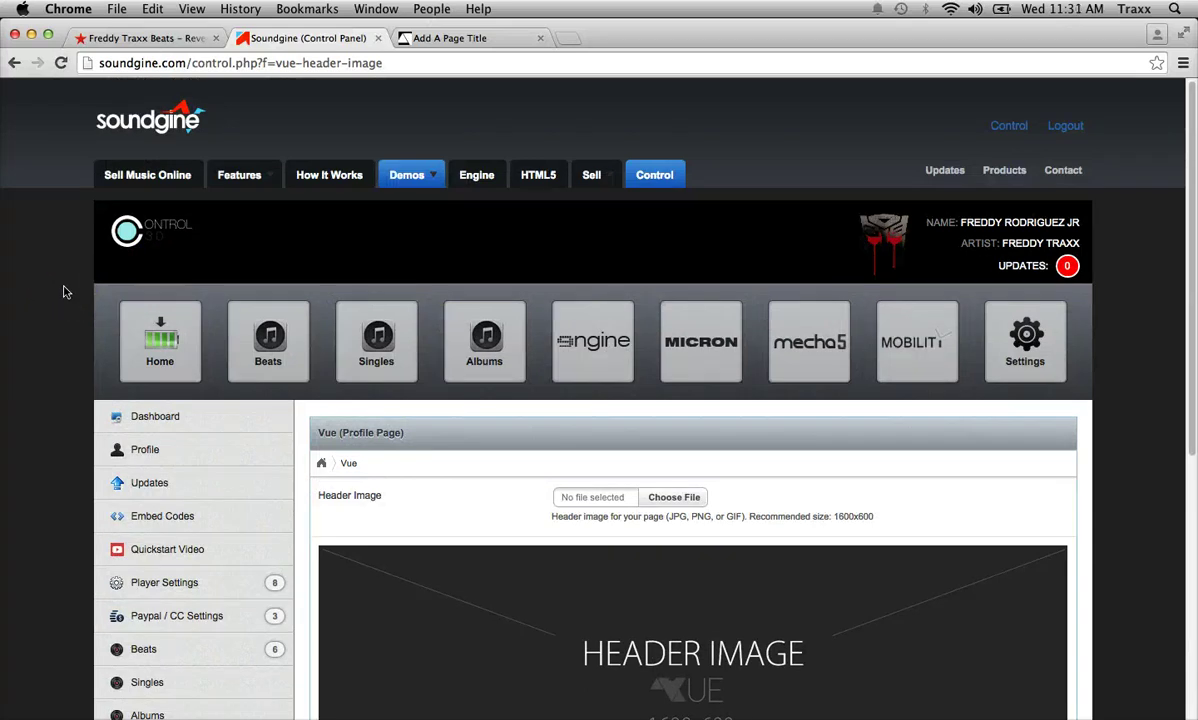
pyautogui.scroll(1, 63, 292)
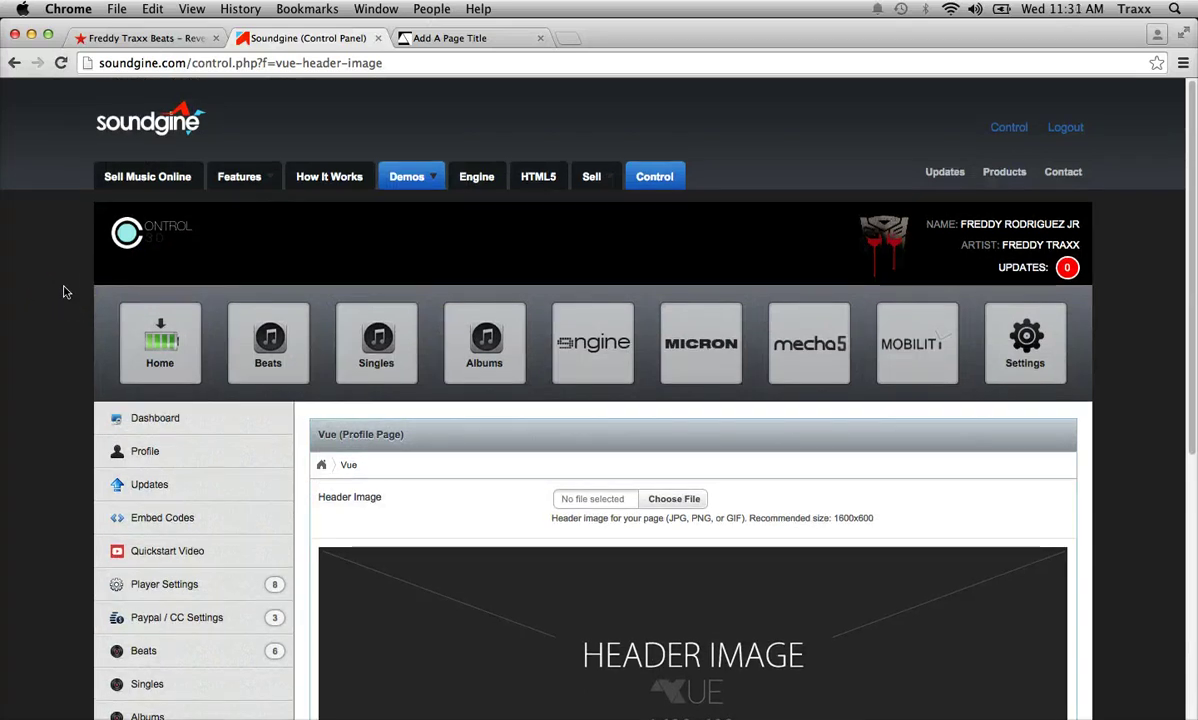